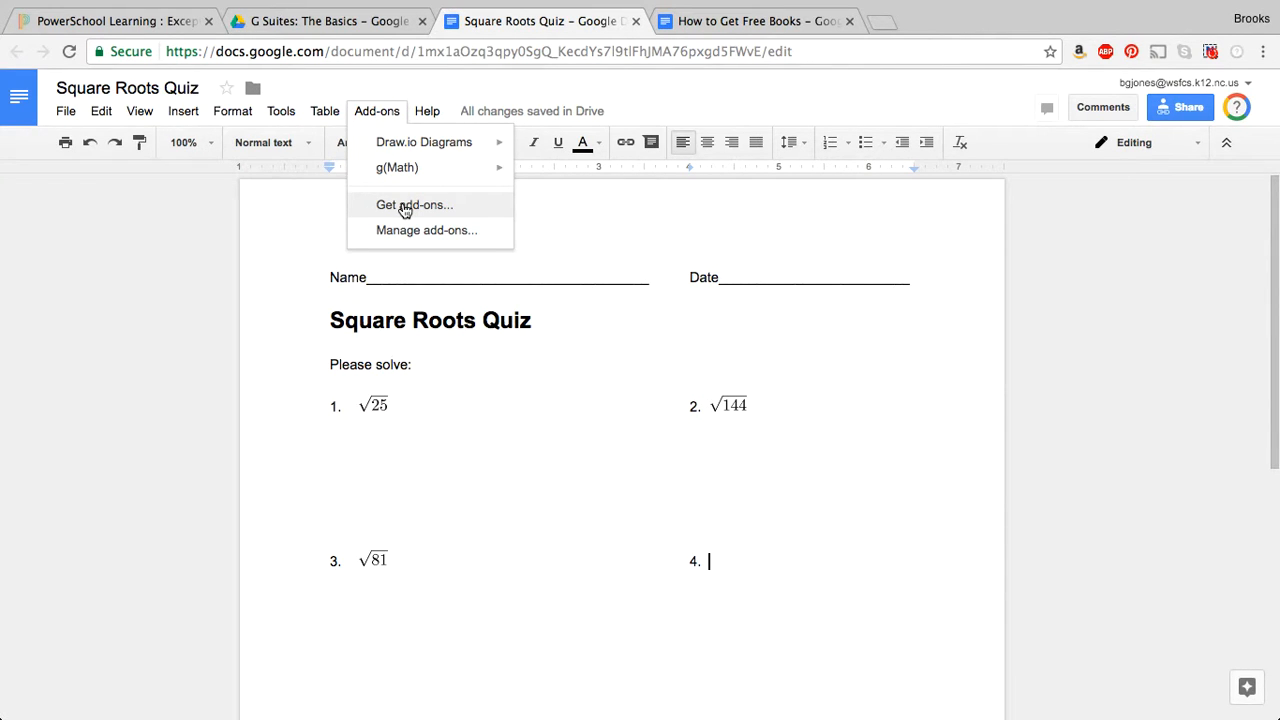
Open g(Math)'s math expression editor and compare its Advanced and Simple modes, ending in Simple mode.
{"action": "mouse_move", "coordinate": [410, 170]}
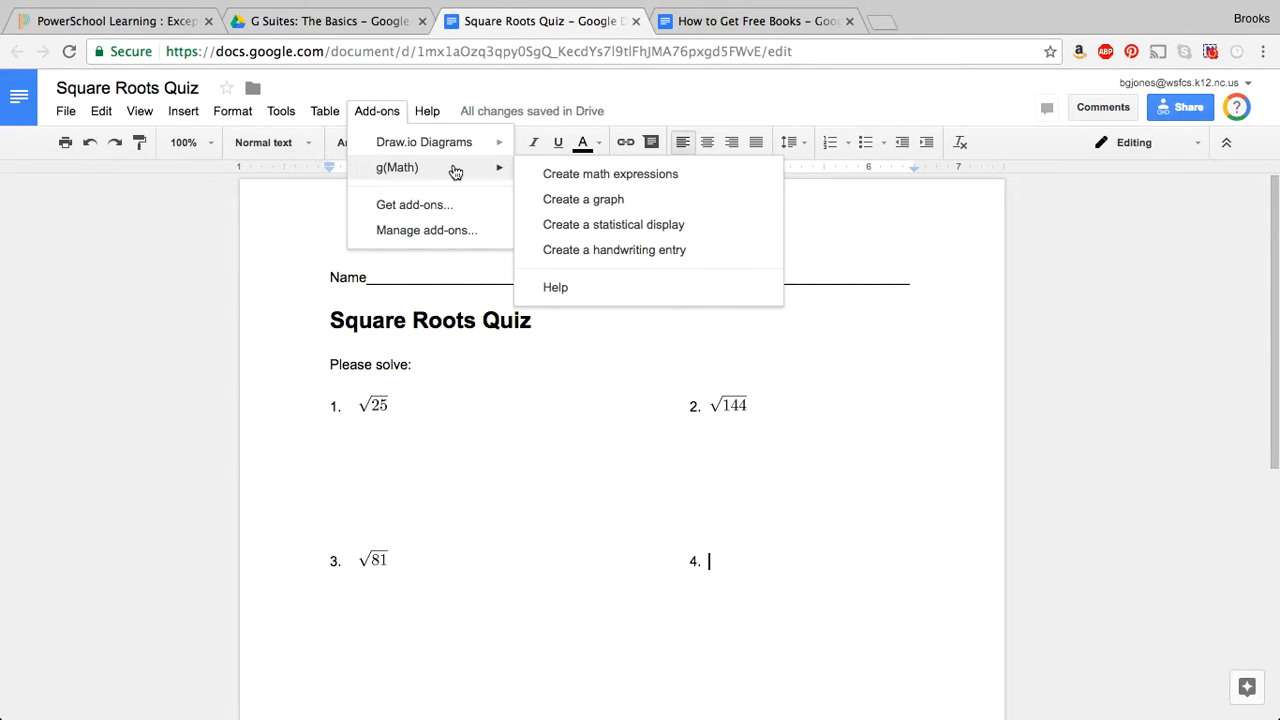
{"action": "left_click", "coordinate": [544, 174]}
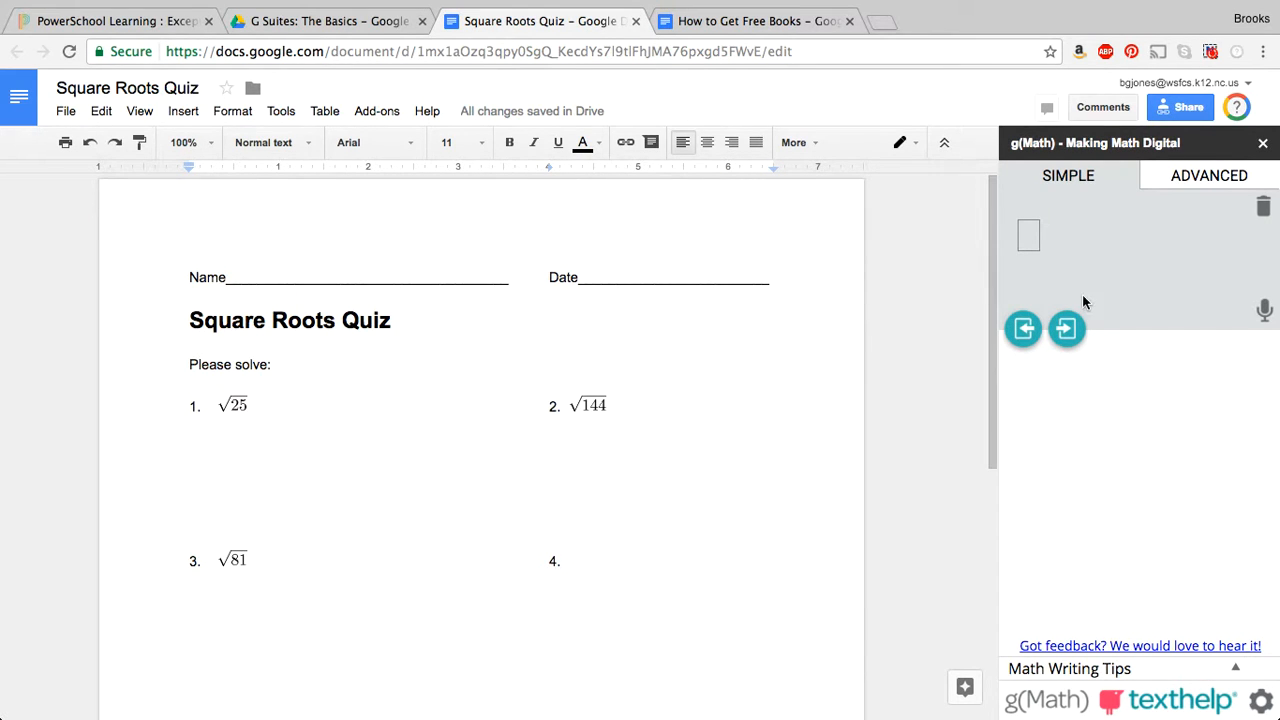
{"action": "left_click", "coordinate": [1209, 176]}
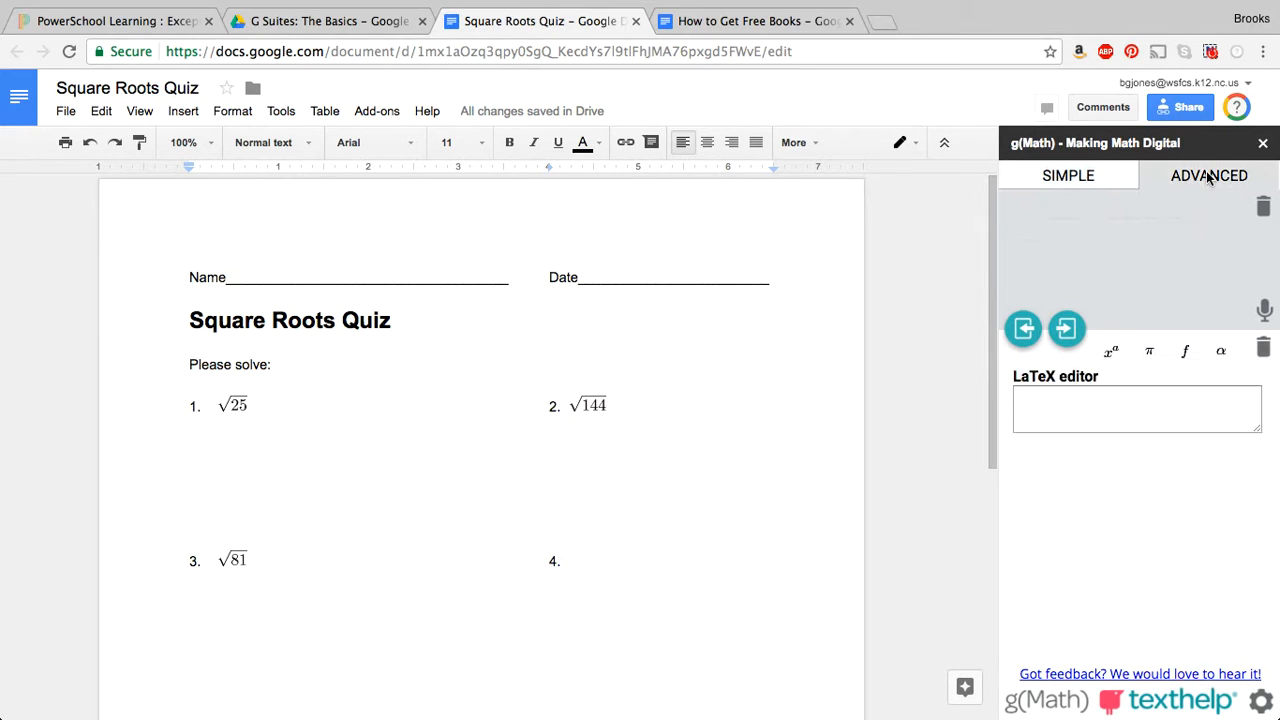
{"action": "left_click", "coordinate": [1080, 182]}
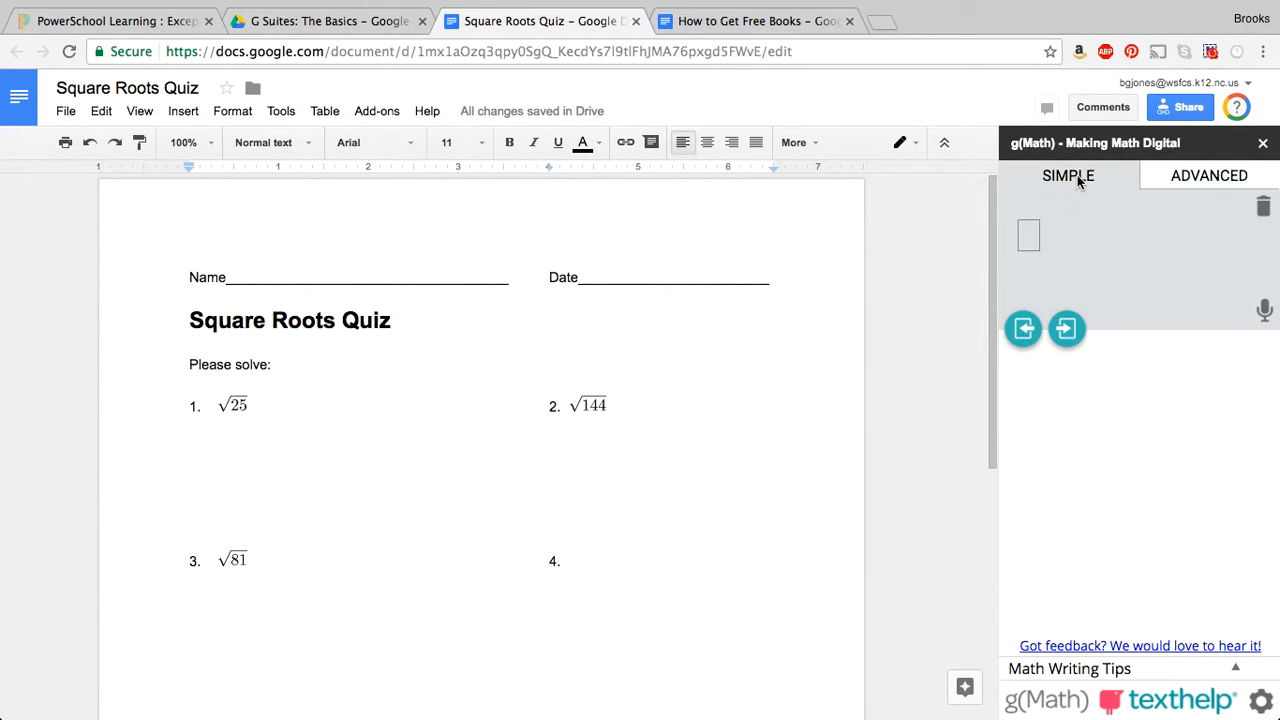
{"action": "left_click", "coordinate": [1199, 177]}
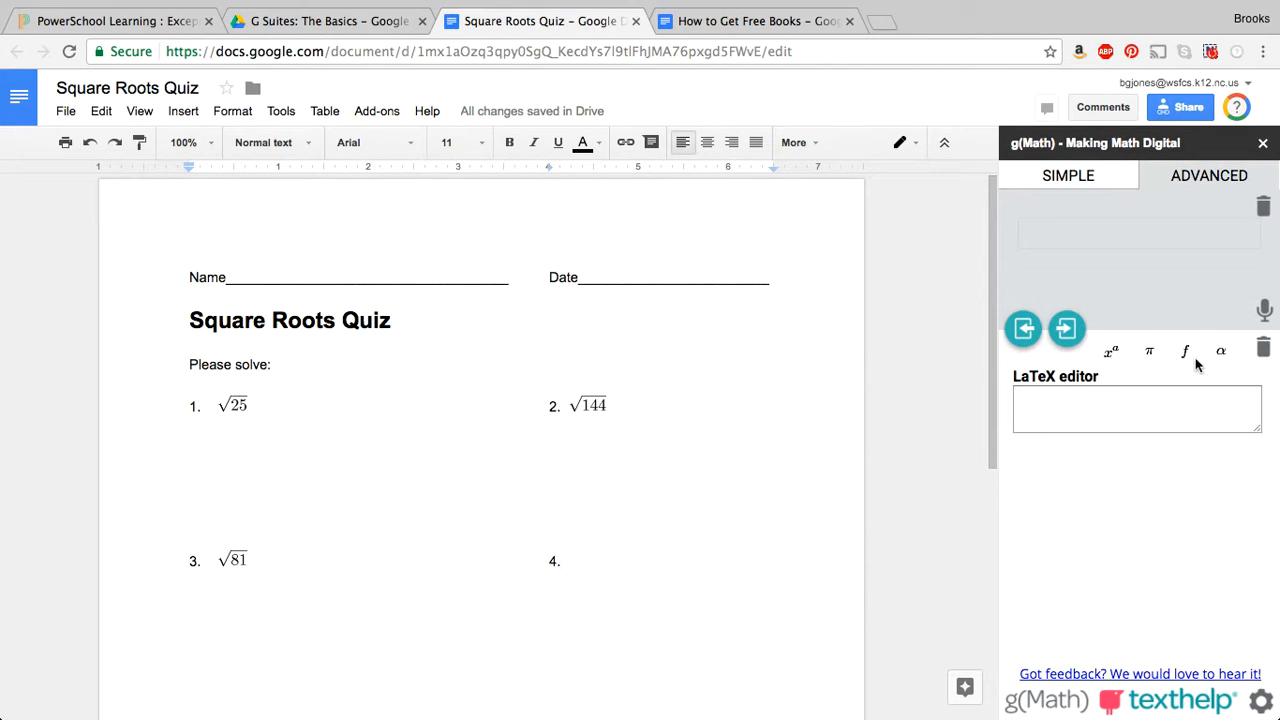
{"action": "left_click", "coordinate": [1034, 180]}
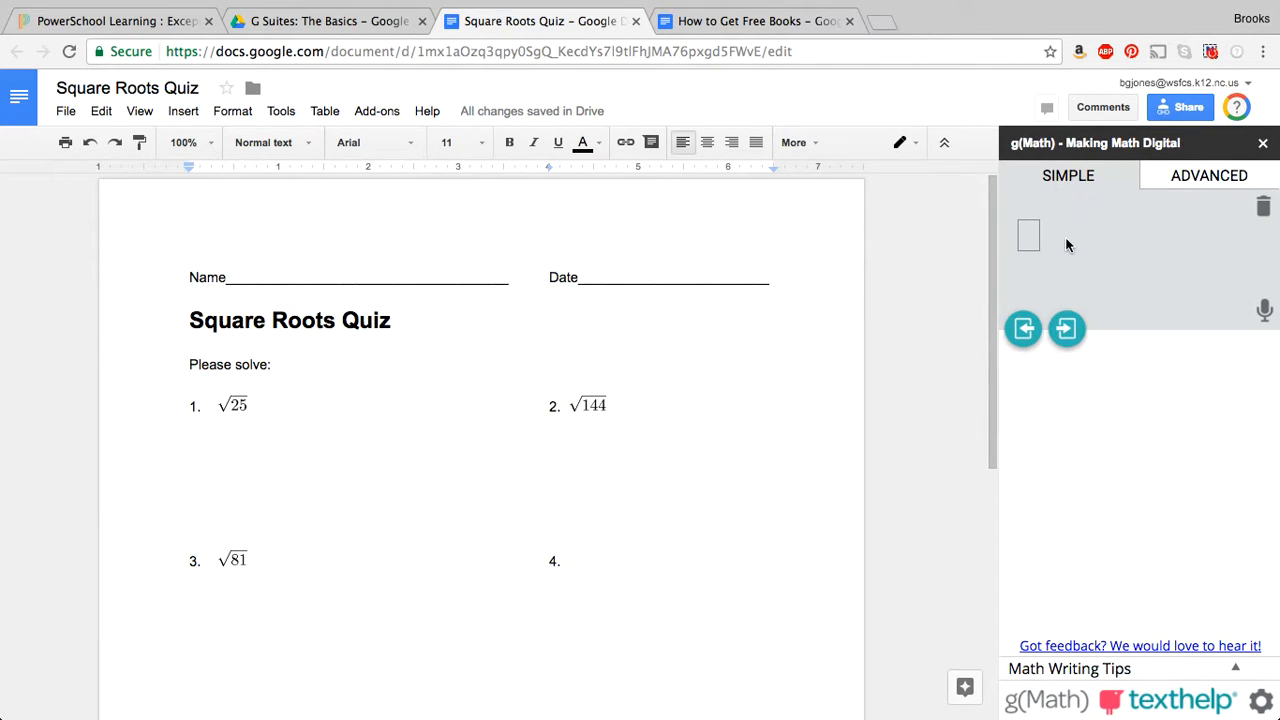
Expand the Math Writing Tips and browse through them to the Square Root symbol tip.
{"action": "left_click", "coordinate": [1052, 669]}
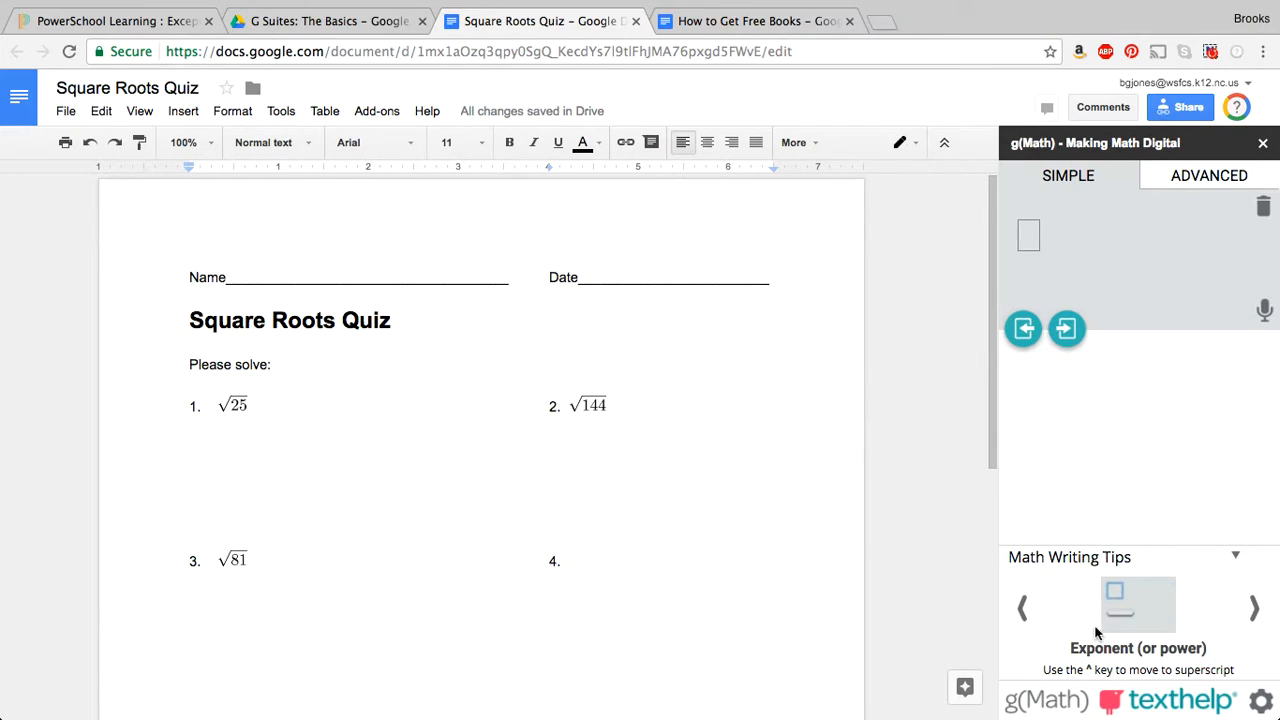
{"action": "left_click", "coordinate": [1254, 610]}
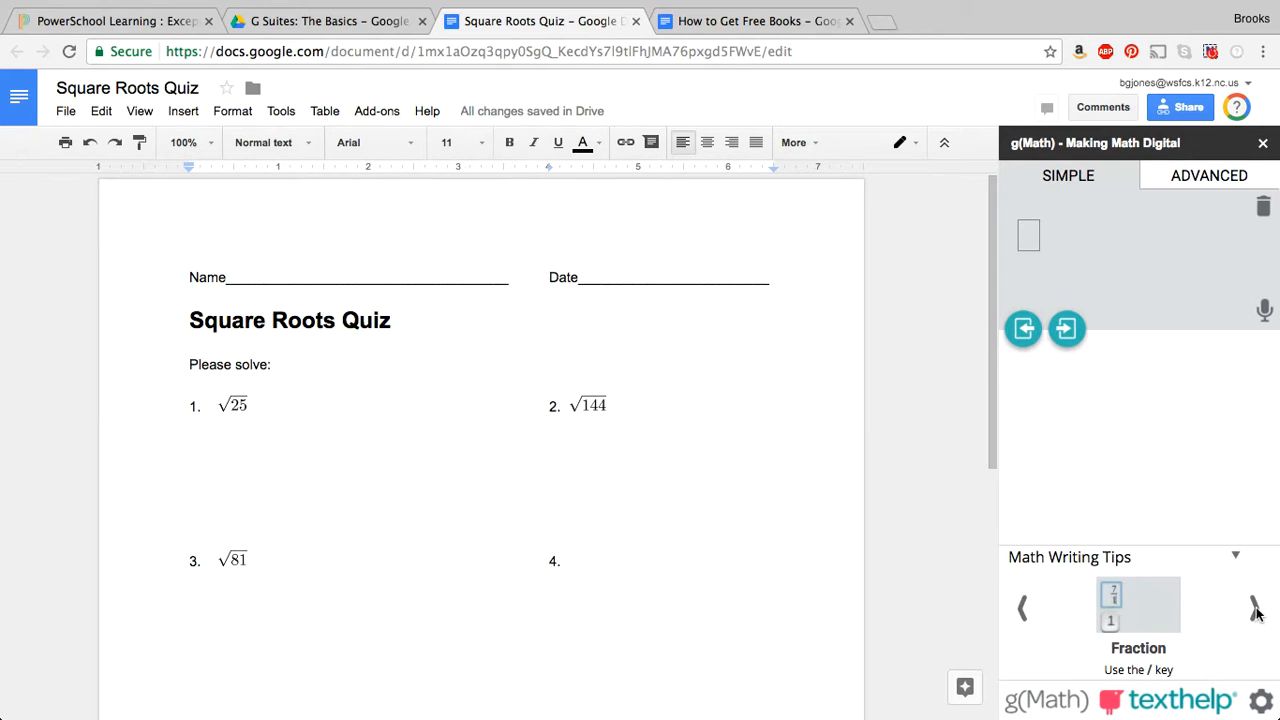
{"action": "left_click", "coordinate": [1254, 610]}
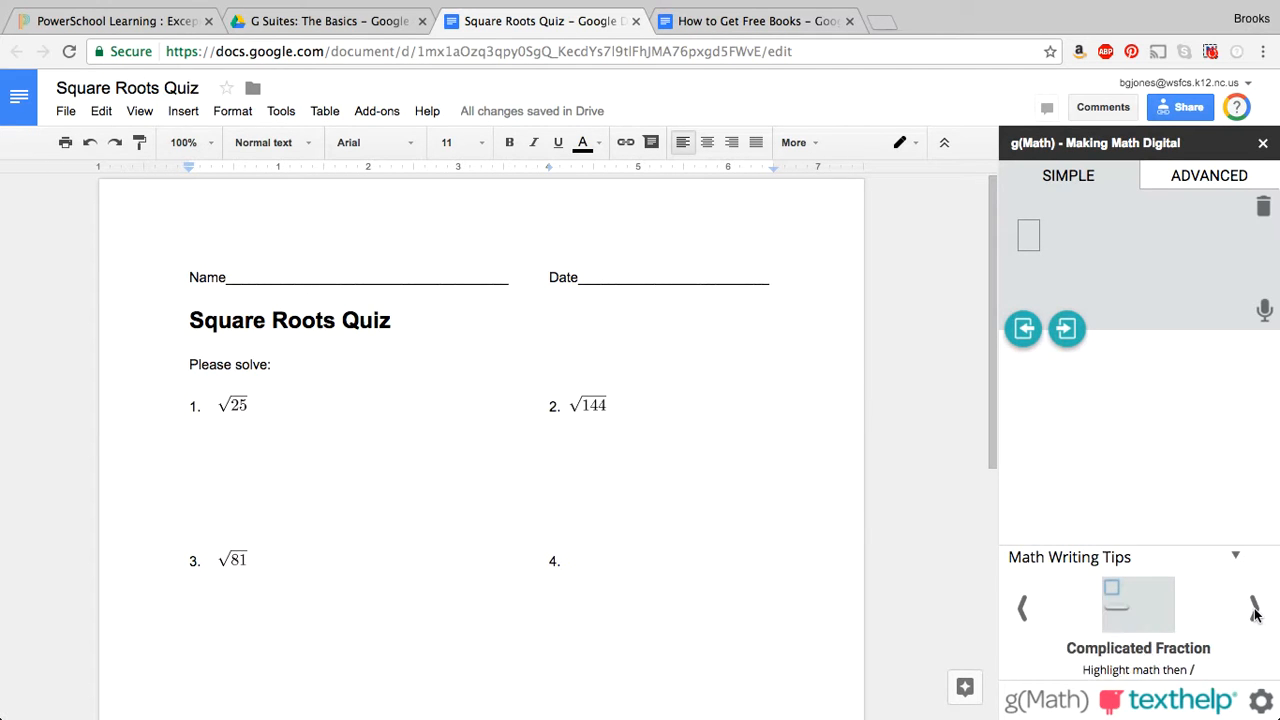
{"action": "left_click", "coordinate": [1254, 610]}
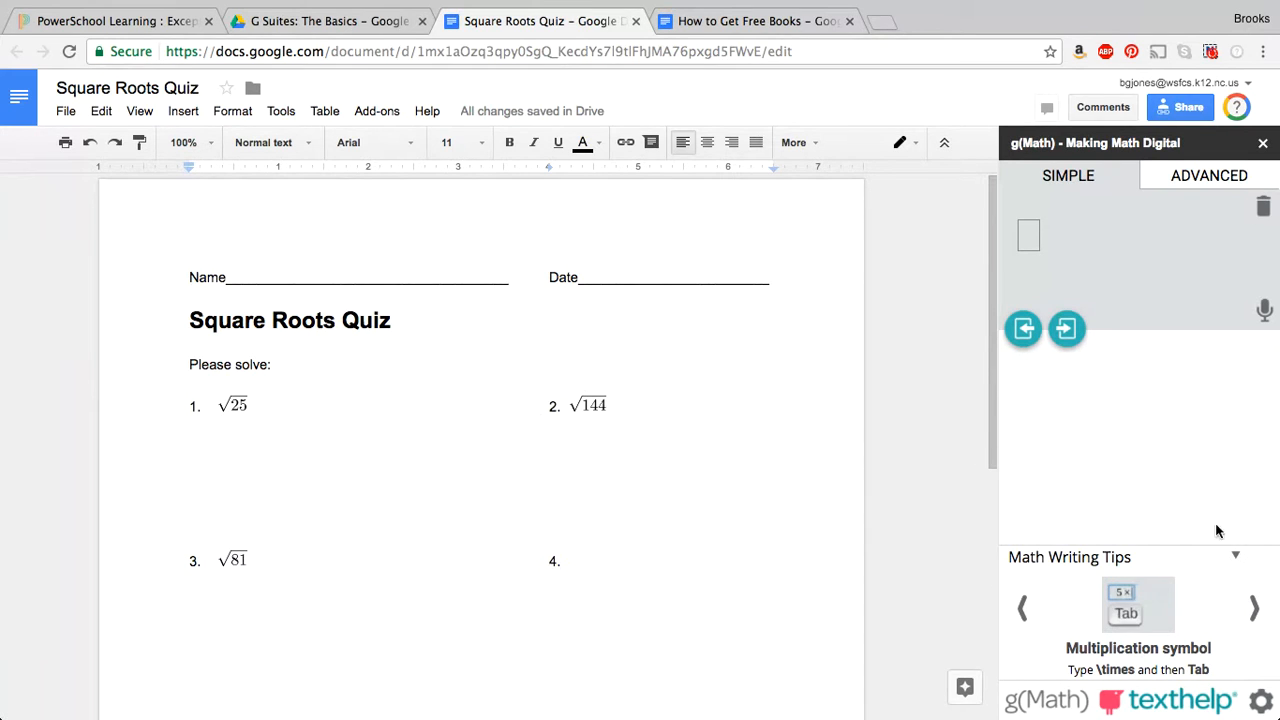
{"action": "left_click", "coordinate": [1254, 608]}
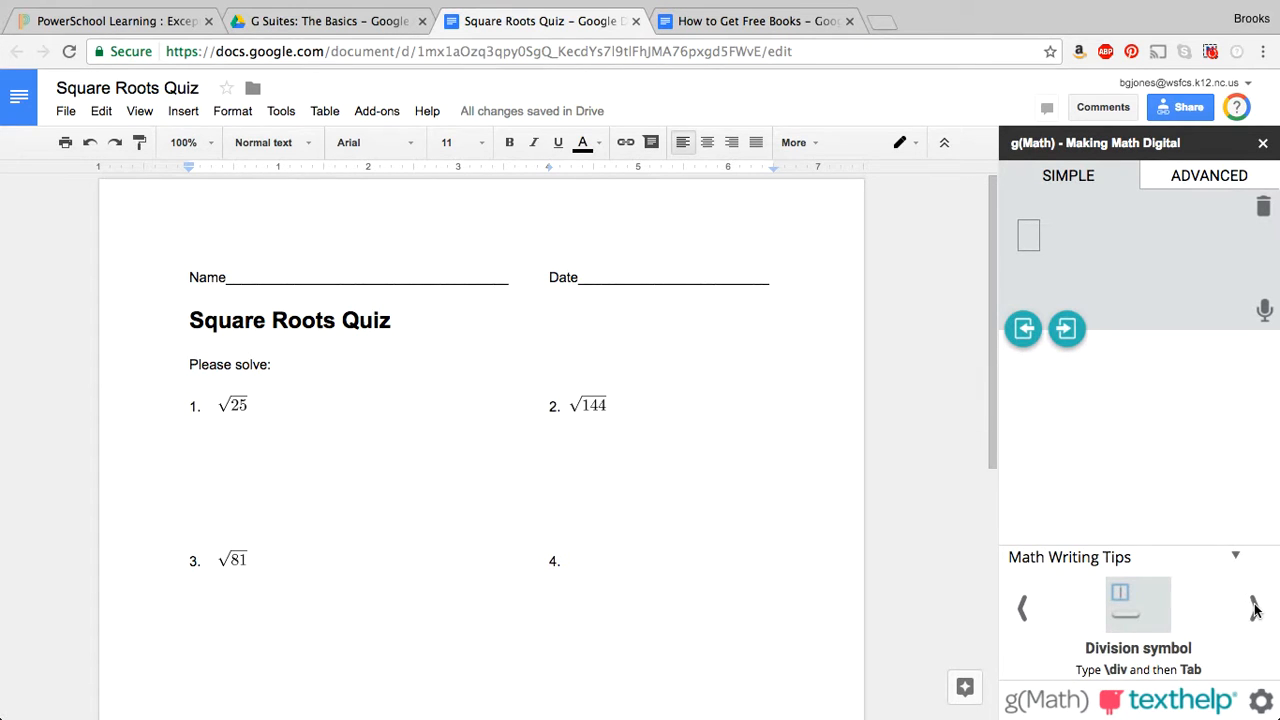
{"action": "left_click", "coordinate": [1254, 608]}
{"action": "left_click", "coordinate": [1254, 608]}
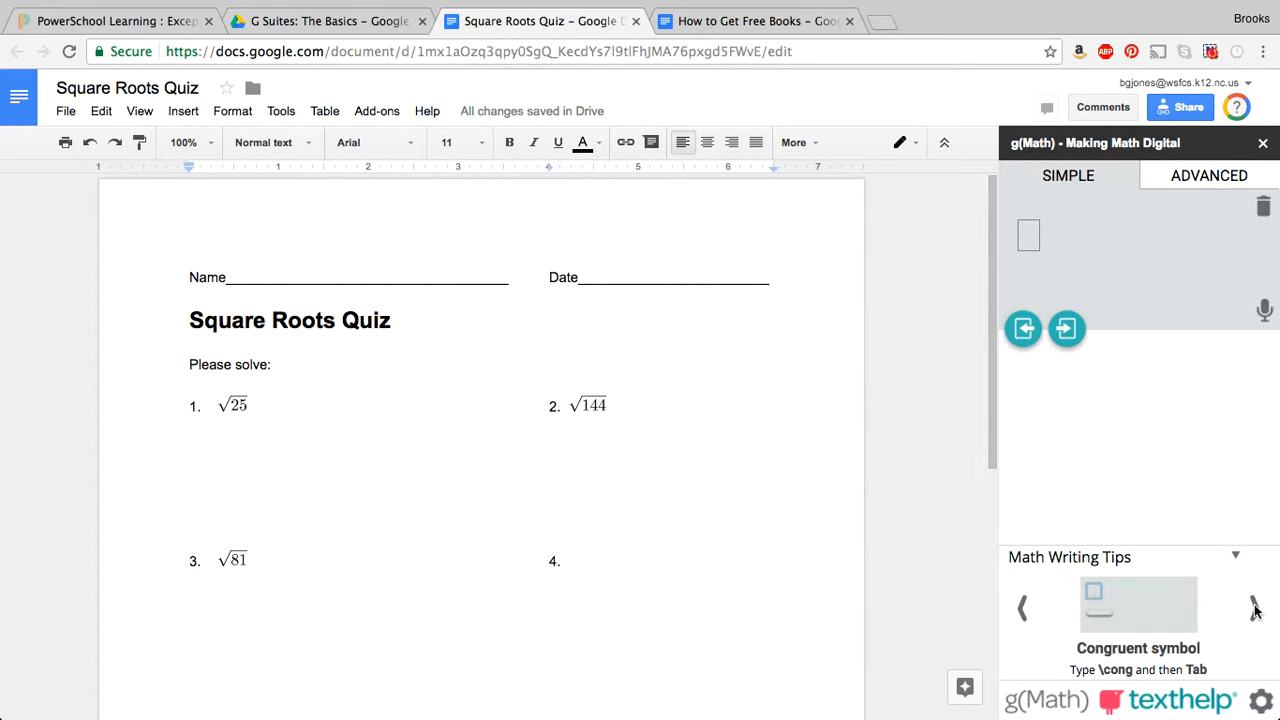
{"action": "left_click", "coordinate": [1254, 608]}
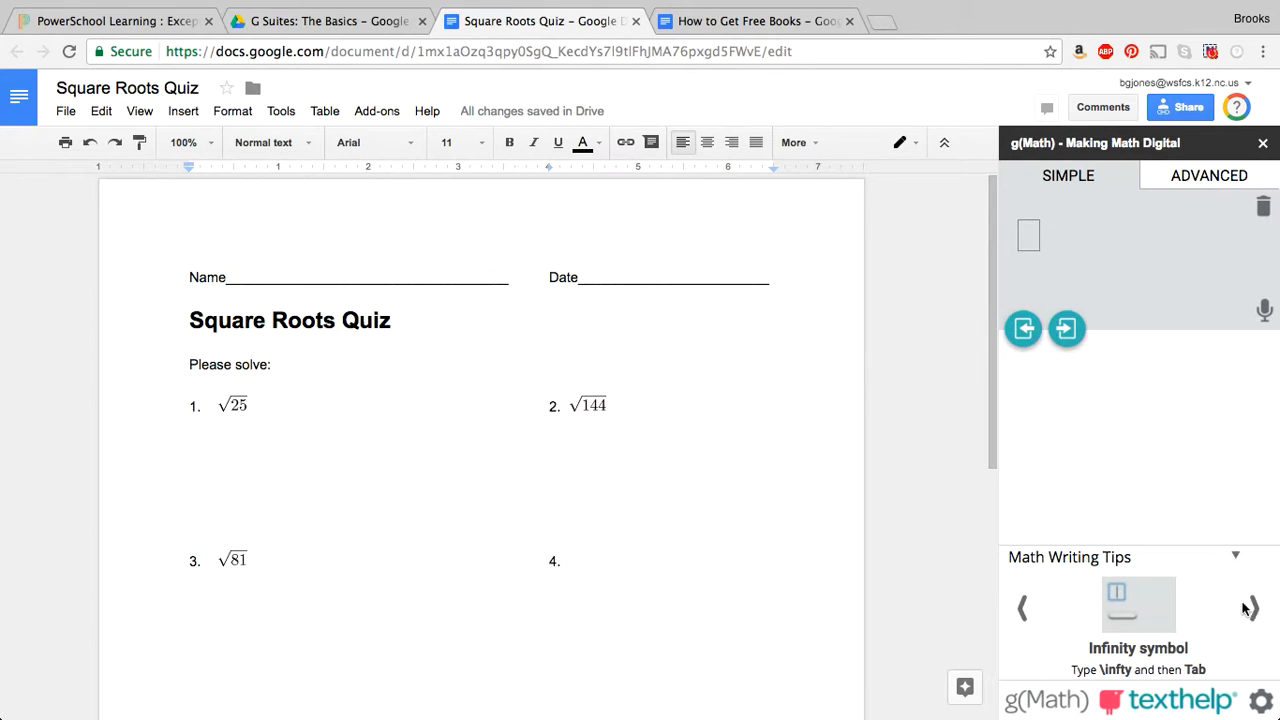
{"action": "left_click", "coordinate": [1254, 608]}
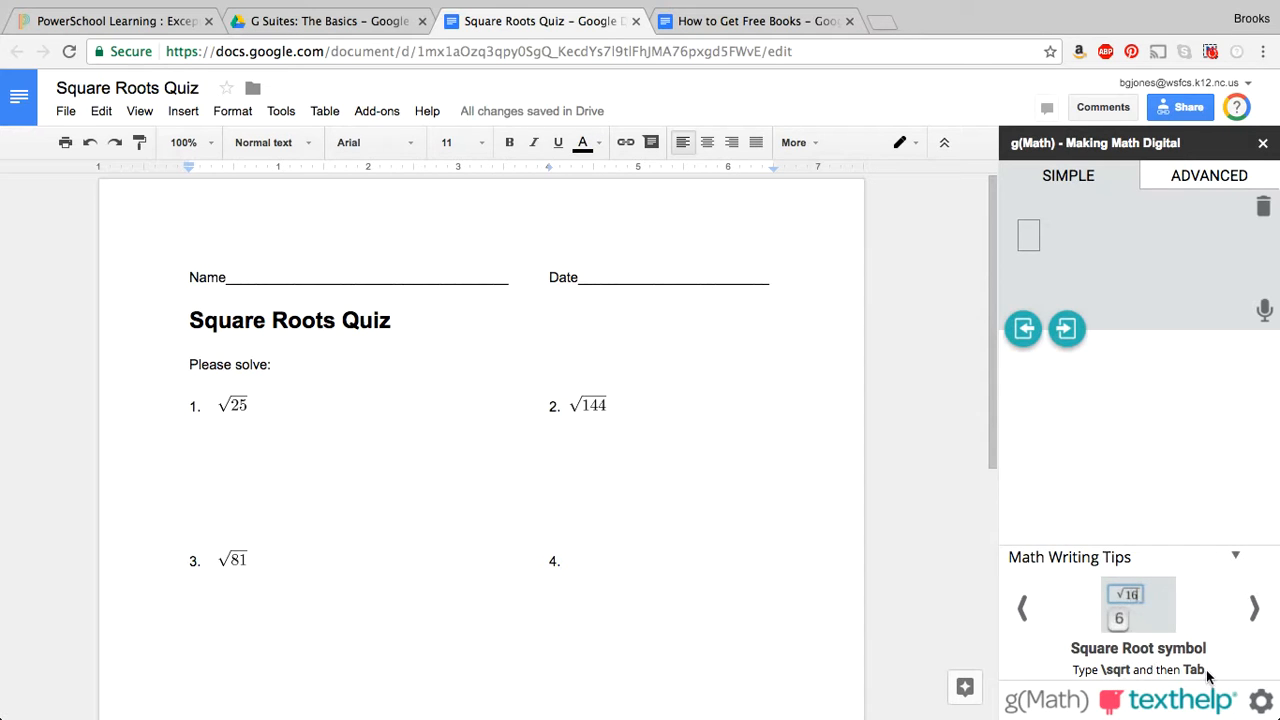
Create the expression √36 with the \sqrt command and insert it into the quiz as question 4.
{"action": "left_click", "coordinate": [1036, 228]}
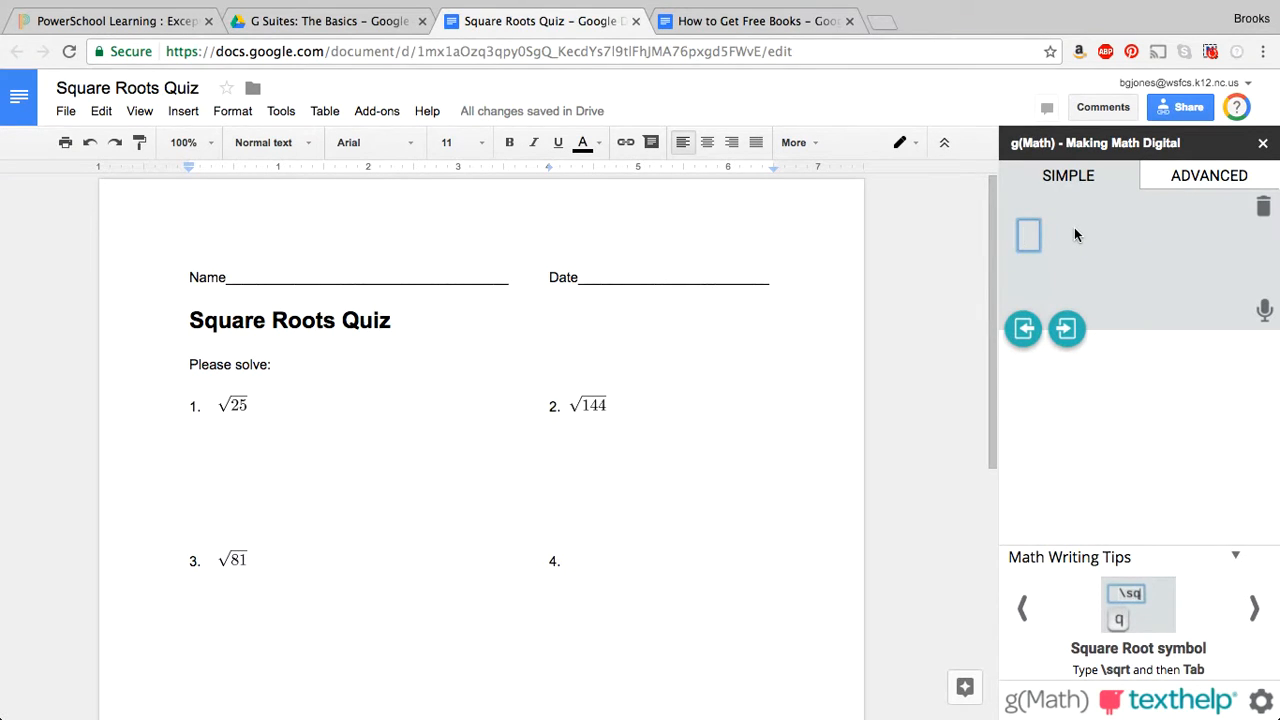
{"action": "type", "text": "\\sqrt"}
{"action": "key", "text": "Tab"}
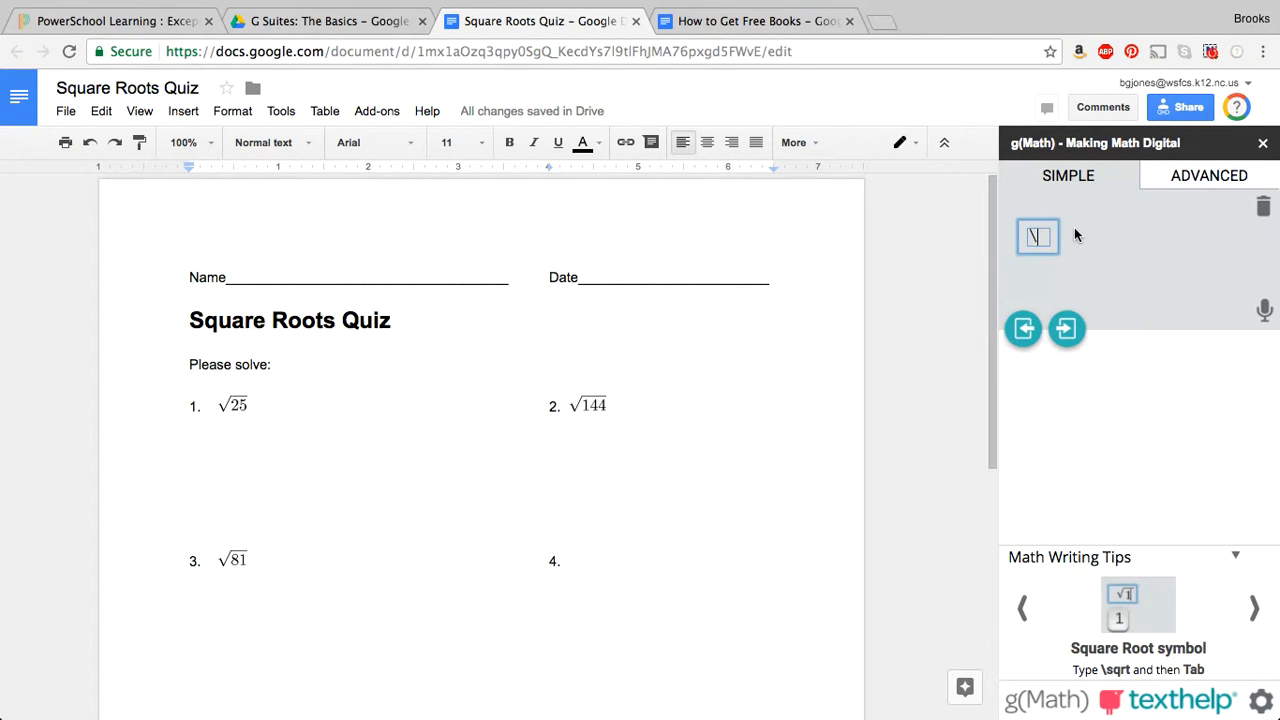
{"action": "type", "text": "sqrt"}
{"action": "key", "text": "Tab"}
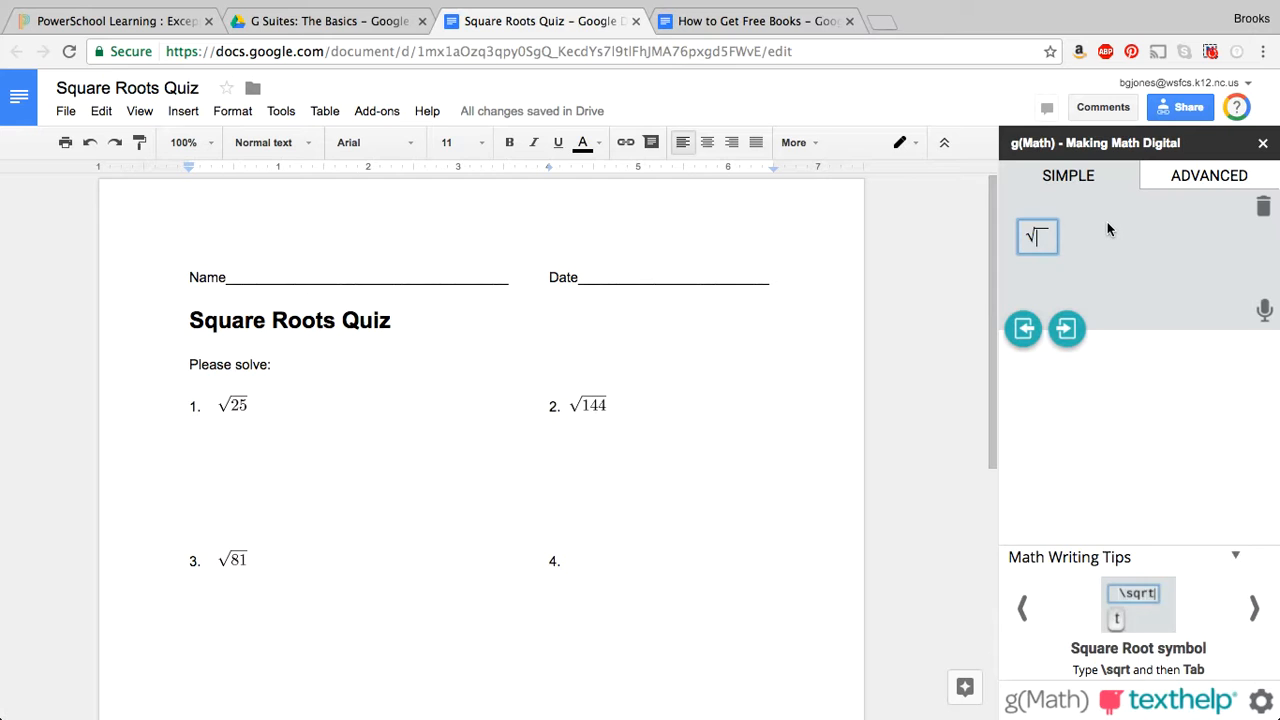
{"action": "type", "text": "36"}
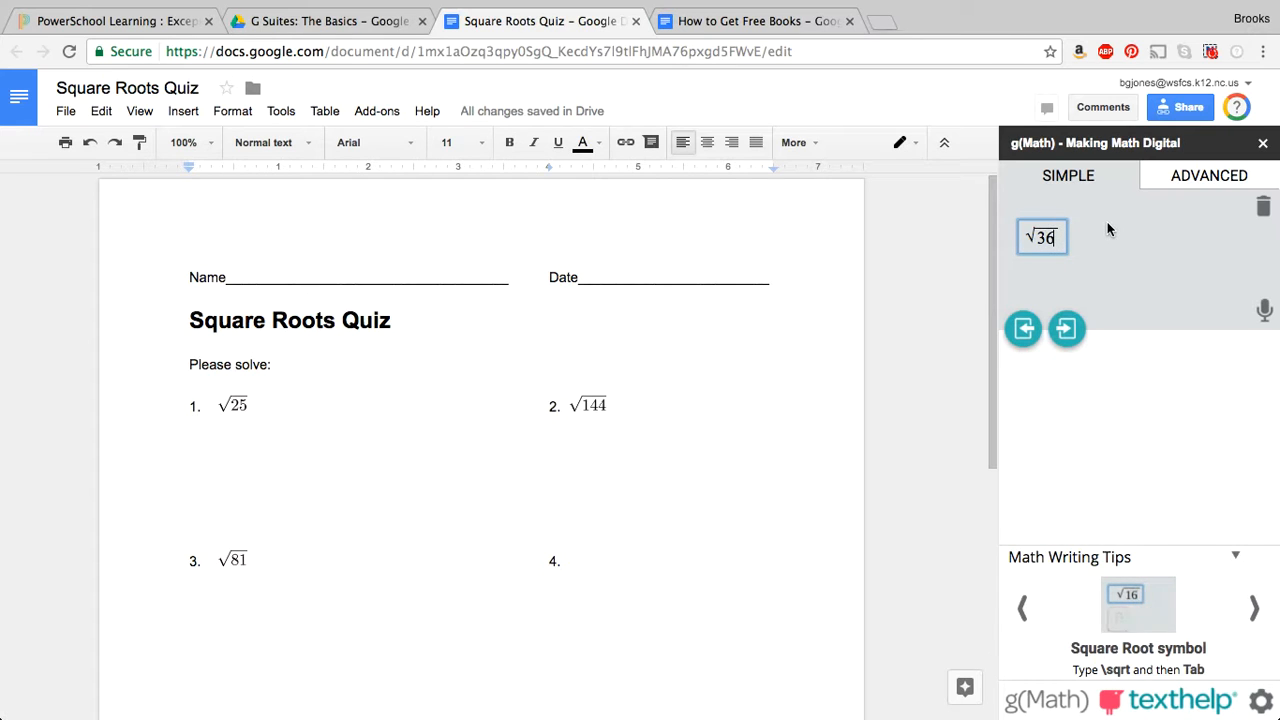
{"action": "left_click", "coordinate": [574, 563]}
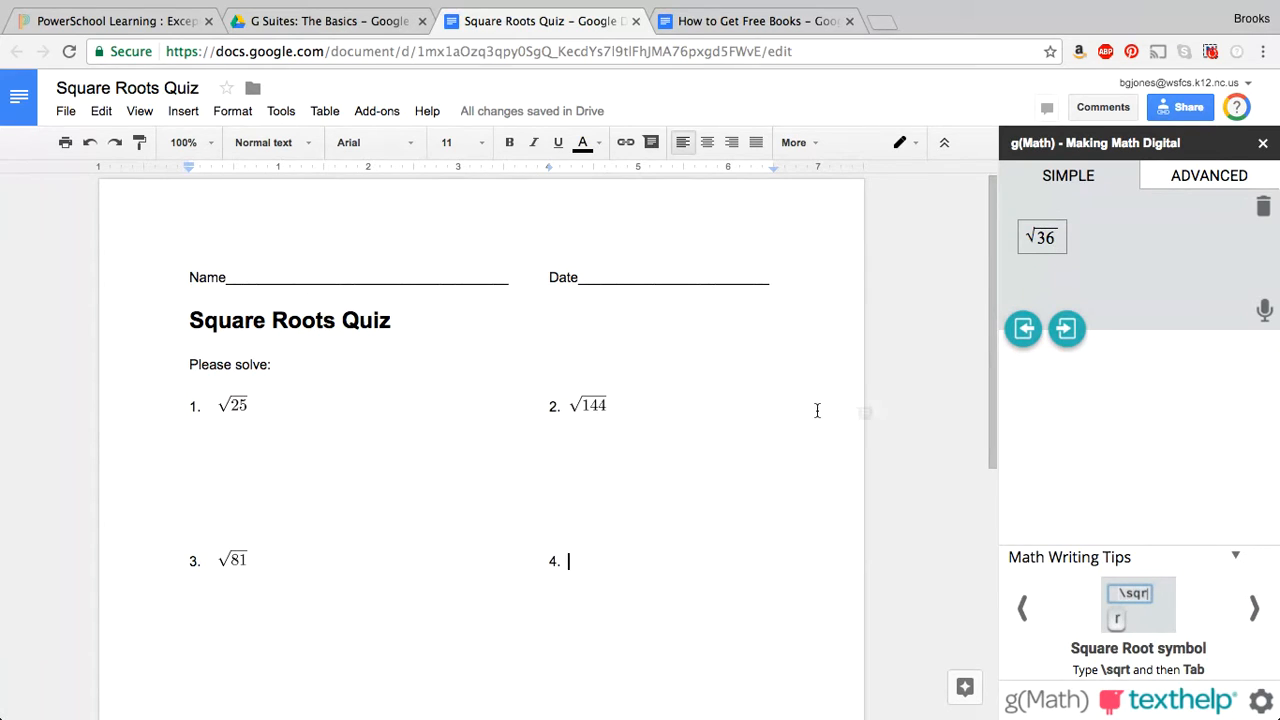
{"action": "left_click", "coordinate": [1023, 330]}
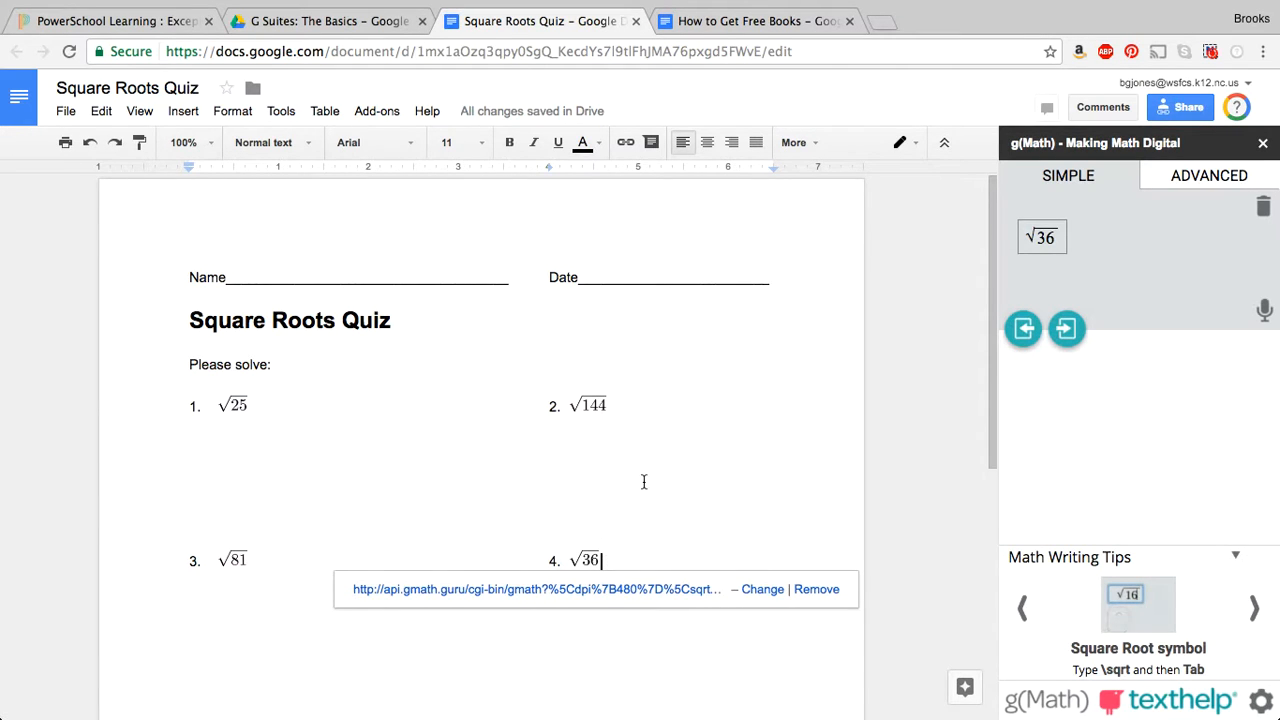
Page through the remaining math writing tips as far as Fraction and close the g(Math) sidebar.
{"action": "scroll", "coordinate": [644, 482], "scroll_direction": "down", "scroll_amount": 1}
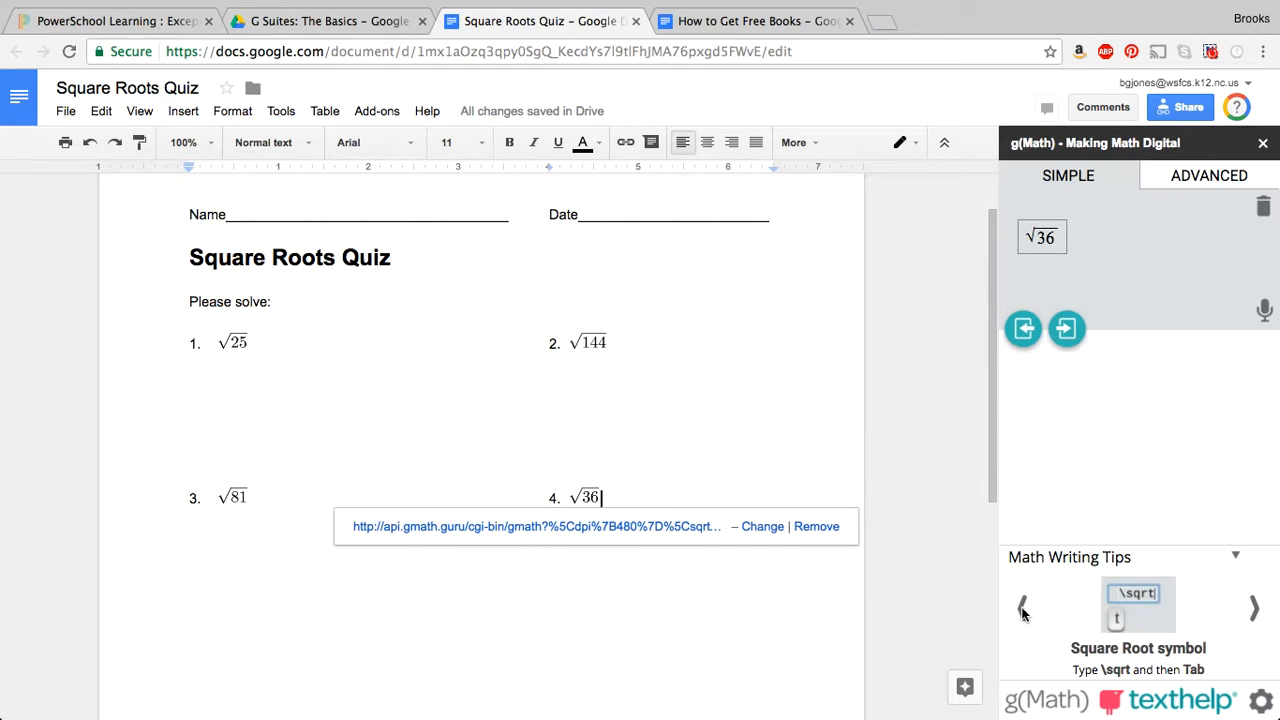
{"action": "left_click", "coordinate": [1254, 608]}
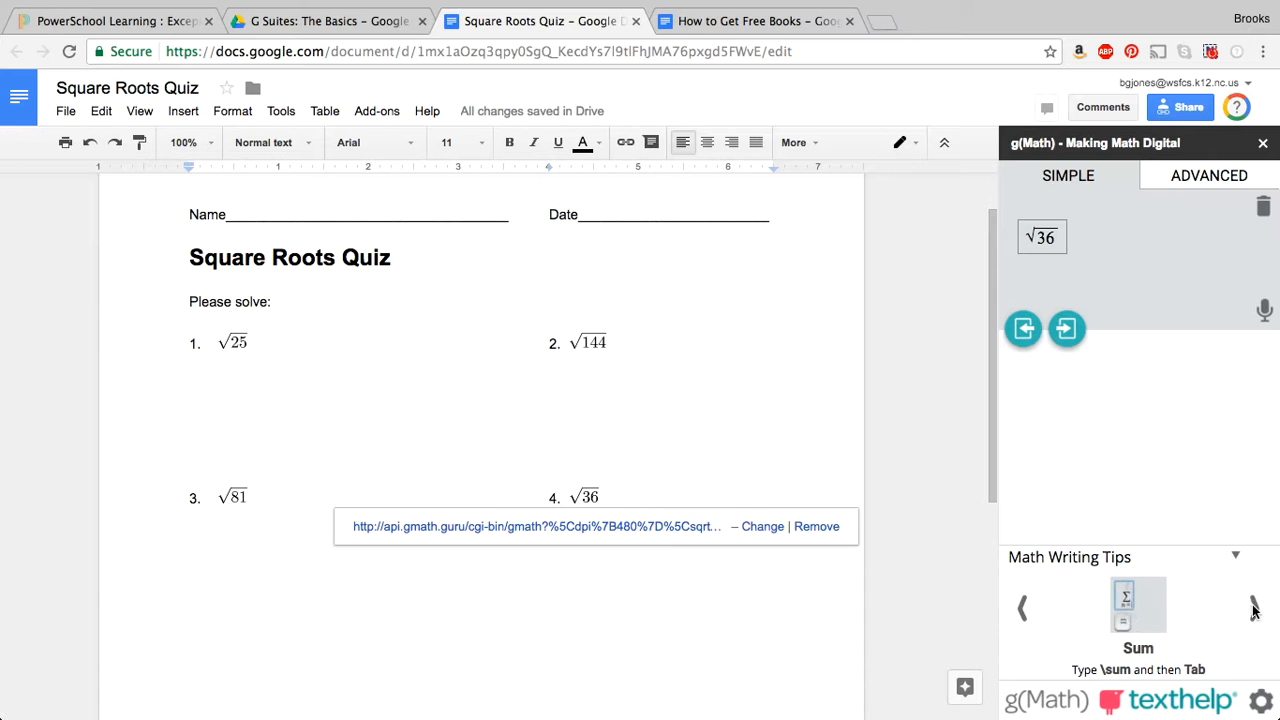
{"action": "left_click", "coordinate": [1254, 609]}
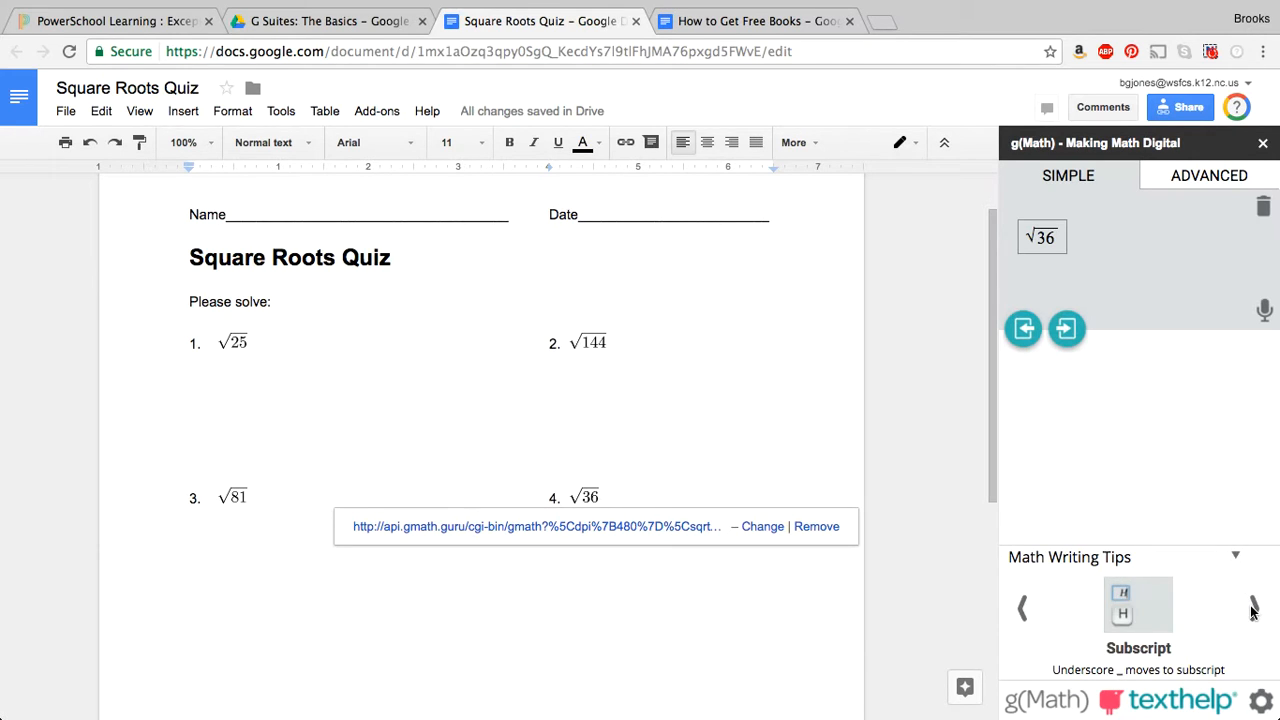
{"action": "left_click", "coordinate": [1254, 609]}
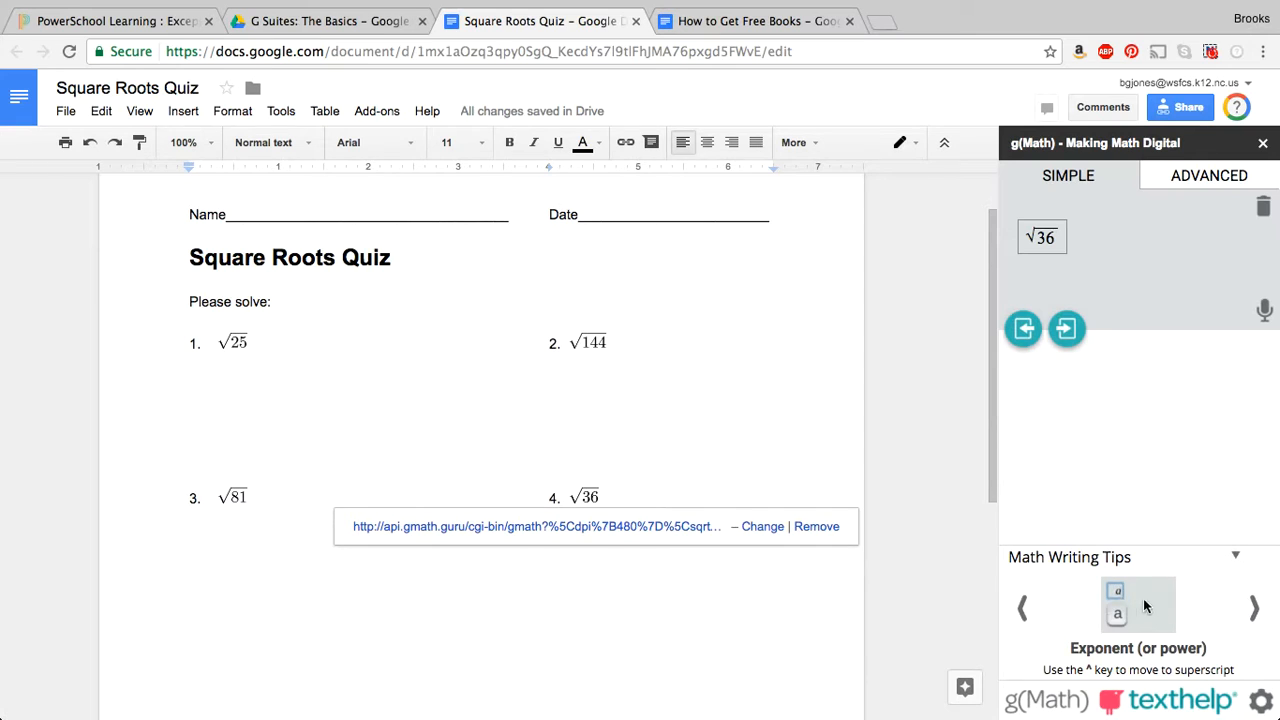
{"action": "left_click", "coordinate": [1254, 609]}
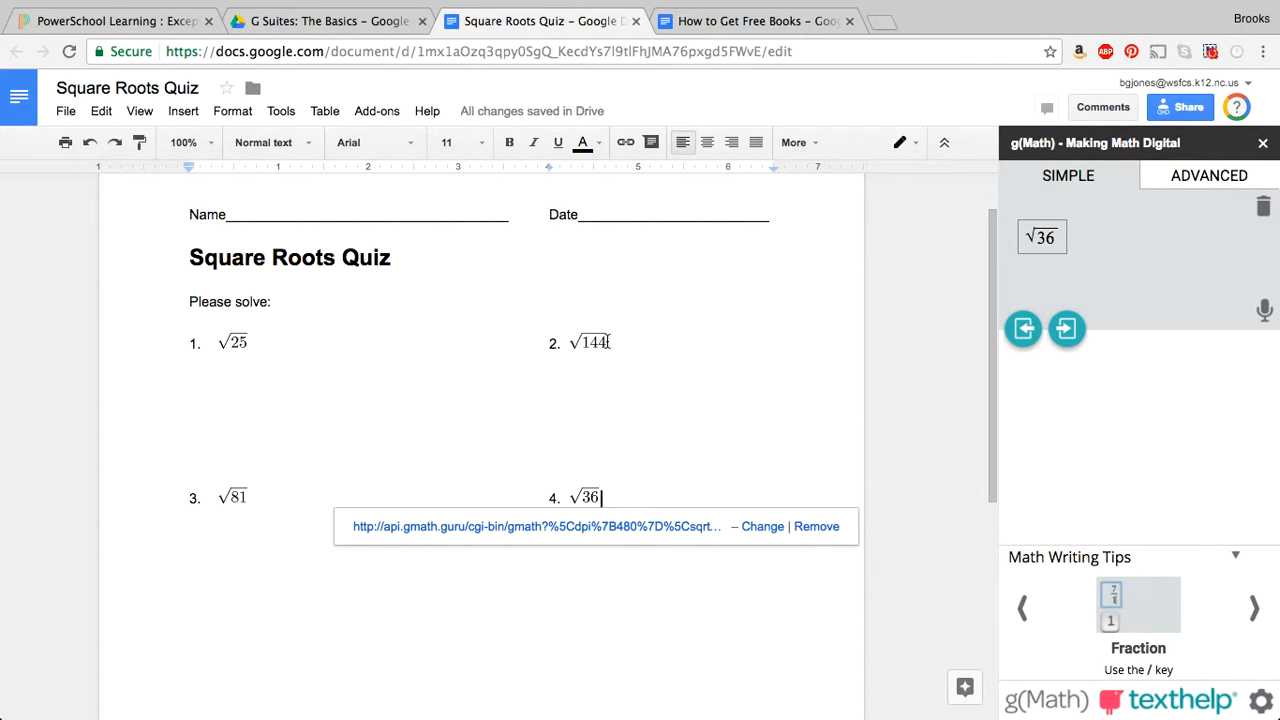
{"action": "left_click", "coordinate": [1263, 145]}
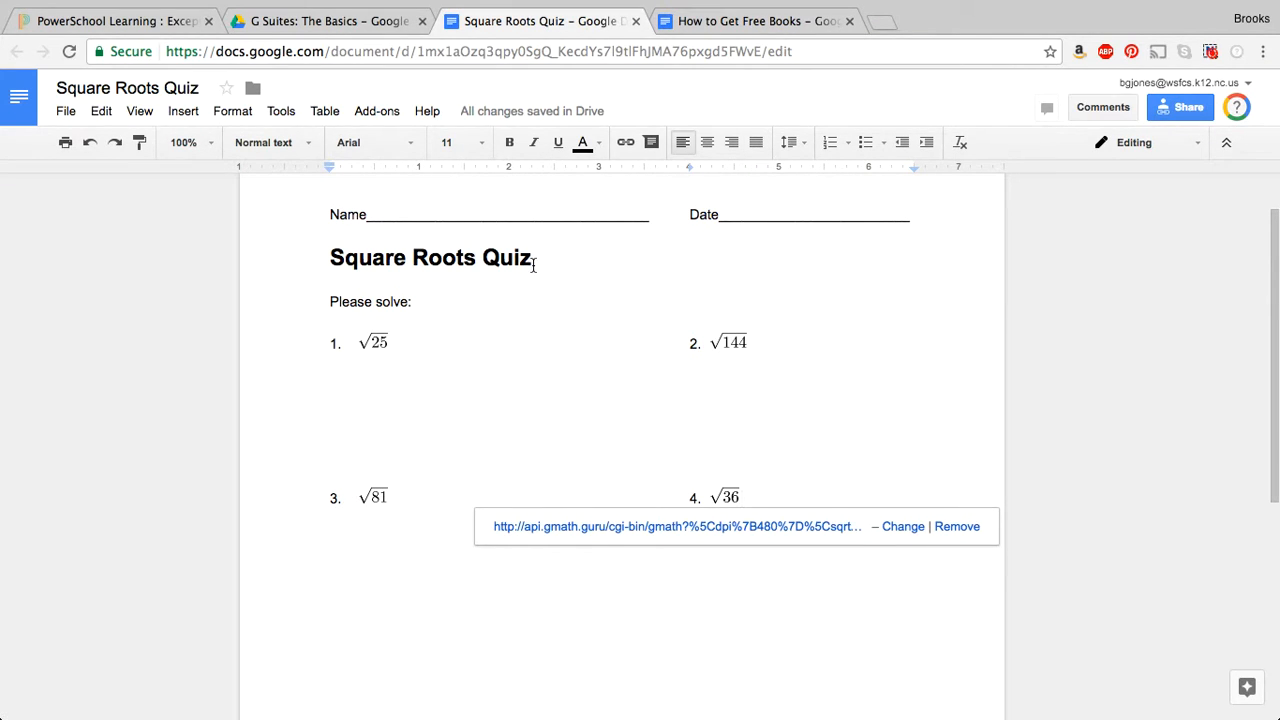
Switch to the How to Get Free Books document and look through its headings, body text, images and footnote.
{"action": "left_click", "coordinate": [711, 25]}
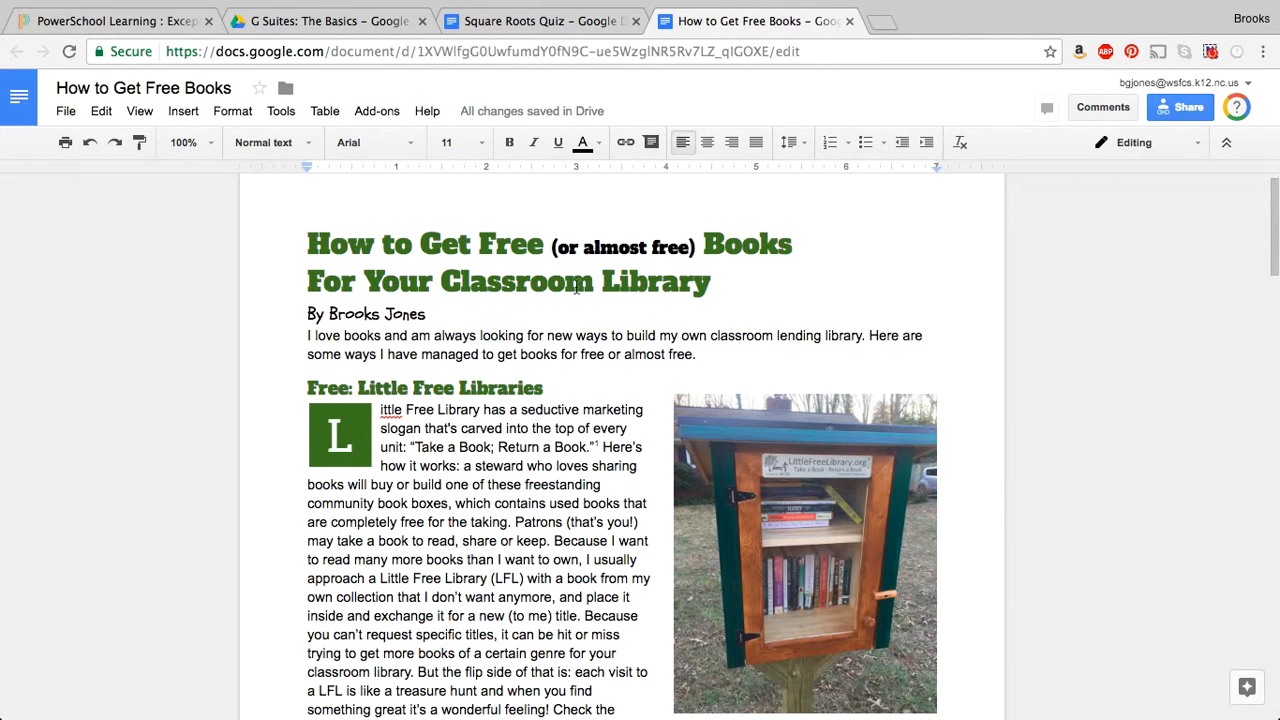
{"action": "scroll", "coordinate": [536, 573], "scroll_direction": "down", "scroll_amount": 3}
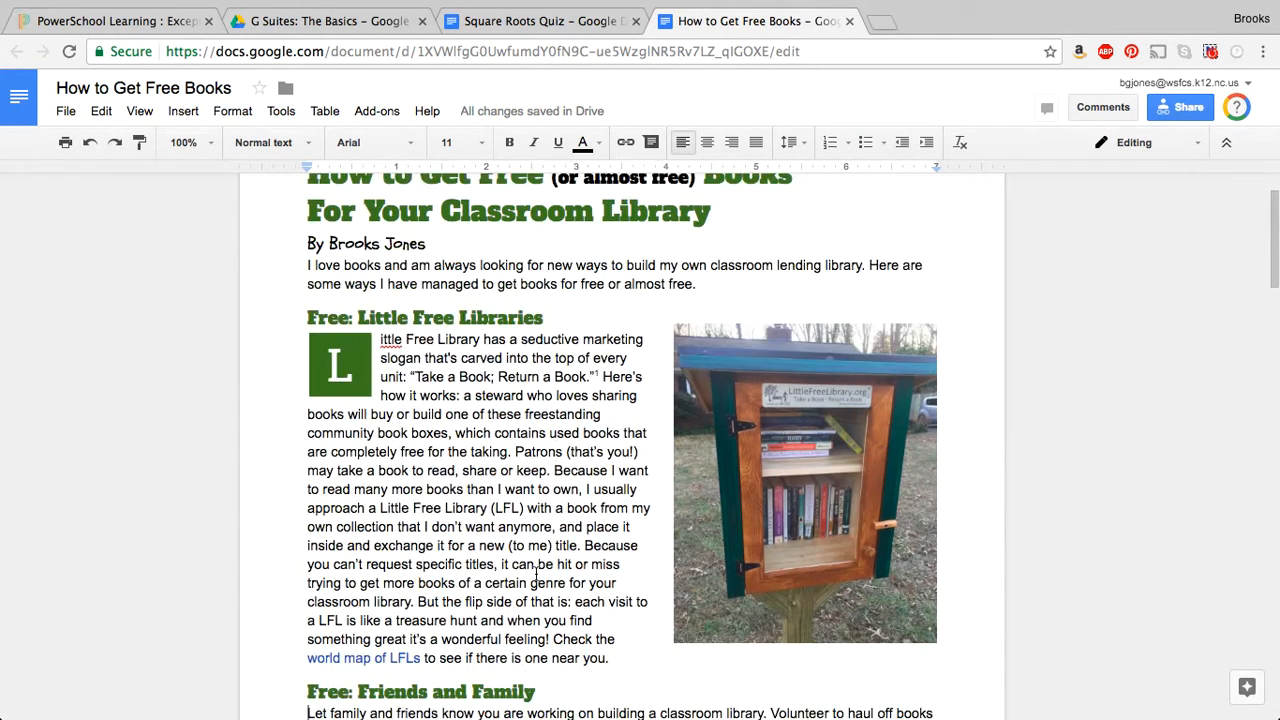
{"action": "scroll", "coordinate": [536, 573], "scroll_direction": "down", "scroll_amount": 2}
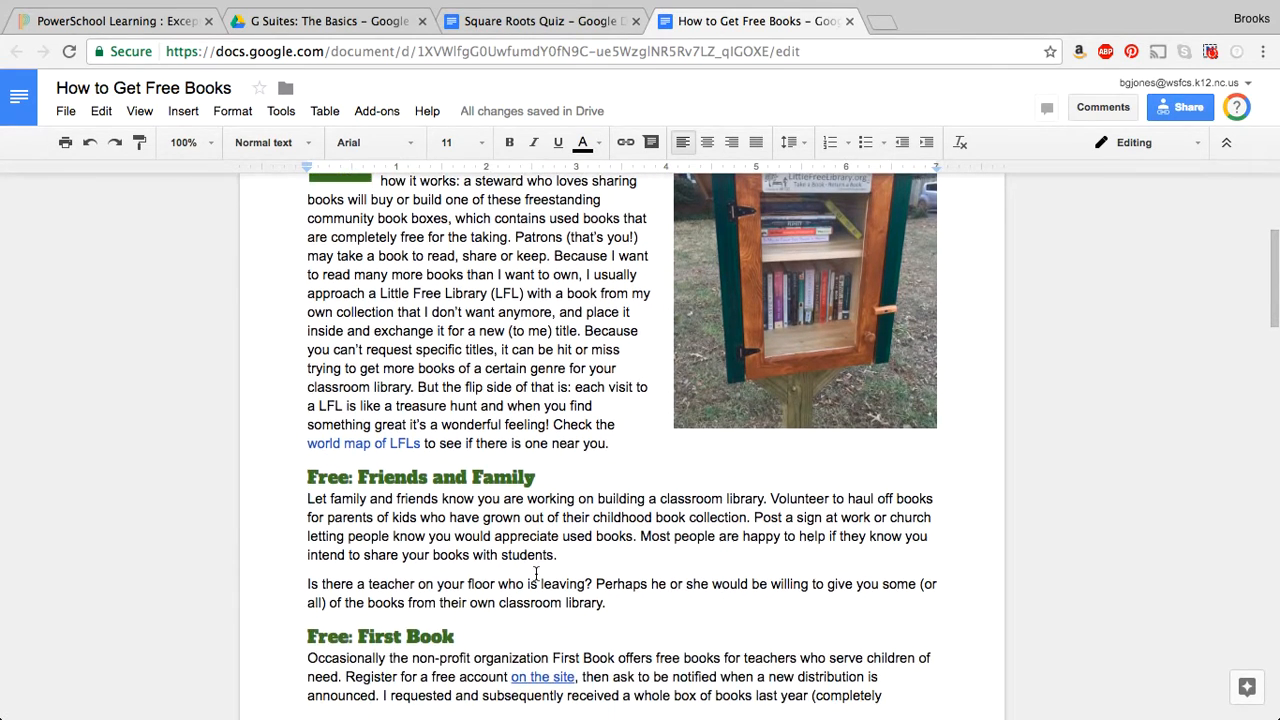
{"action": "scroll", "coordinate": [536, 573], "scroll_direction": "down", "scroll_amount": 5}
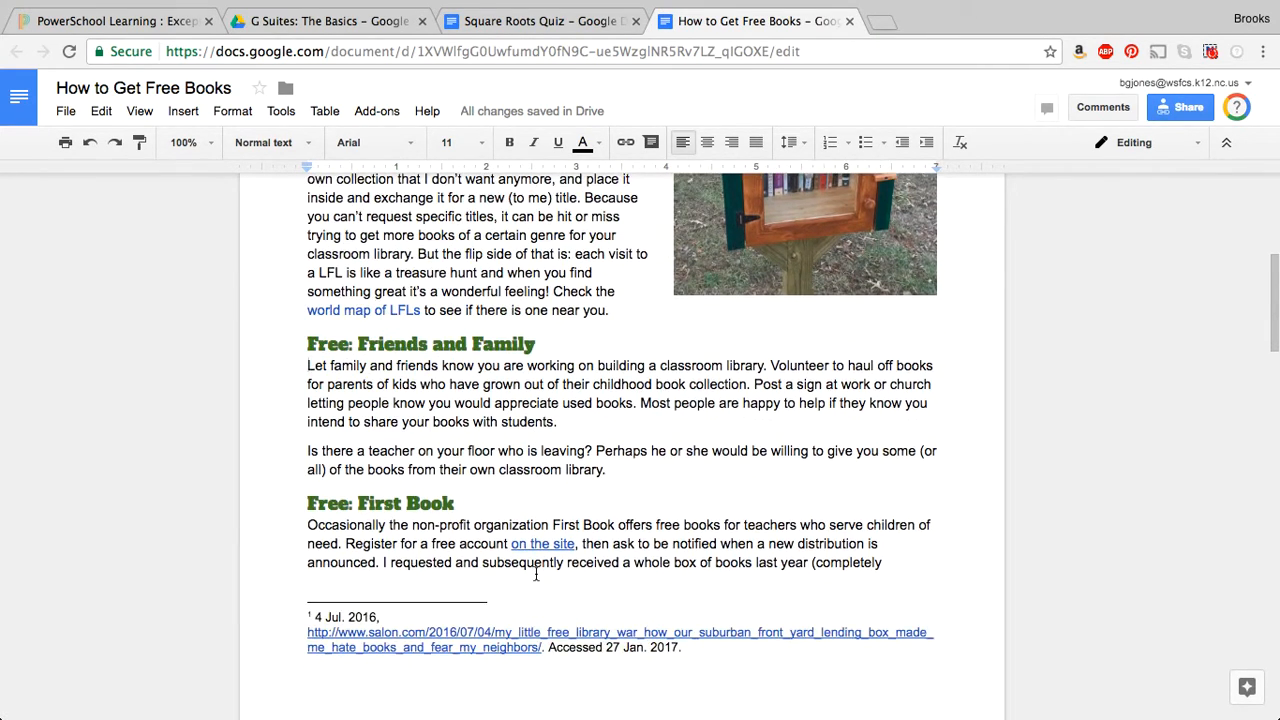
{"action": "scroll", "coordinate": [536, 573], "scroll_direction": "up", "scroll_amount": 3}
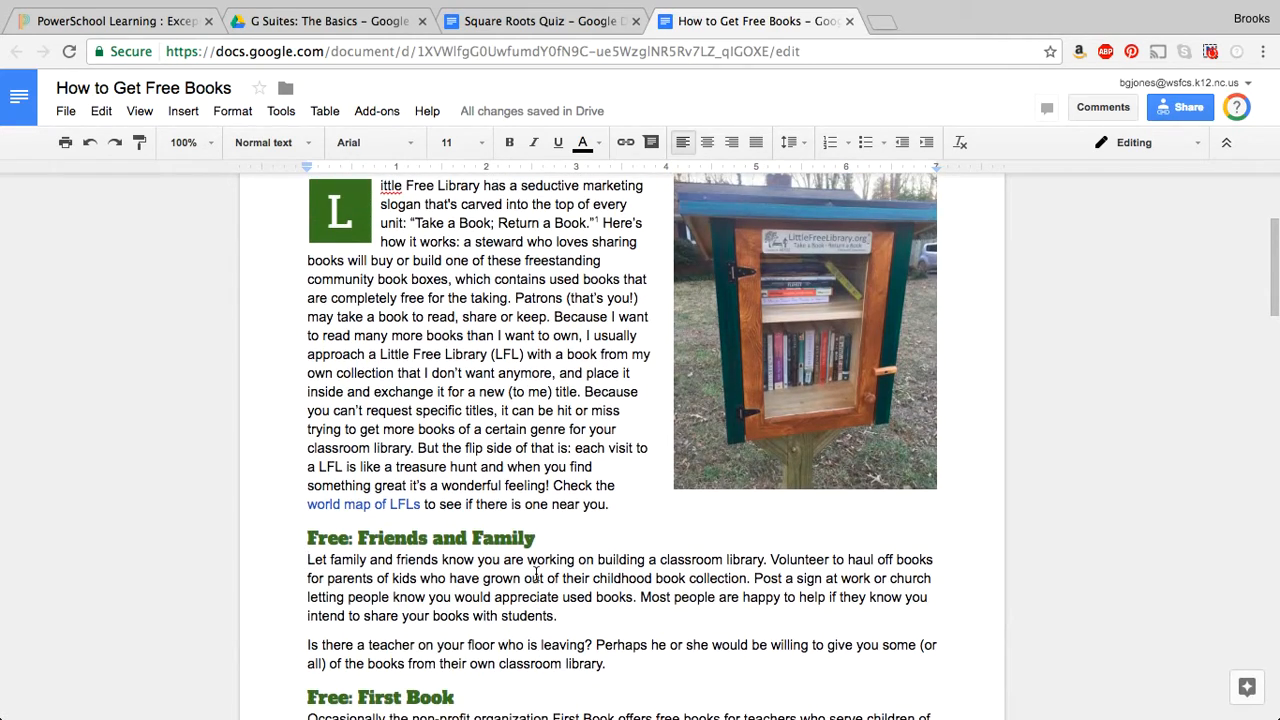
{"action": "scroll", "coordinate": [536, 575], "scroll_direction": "down", "scroll_amount": 3}
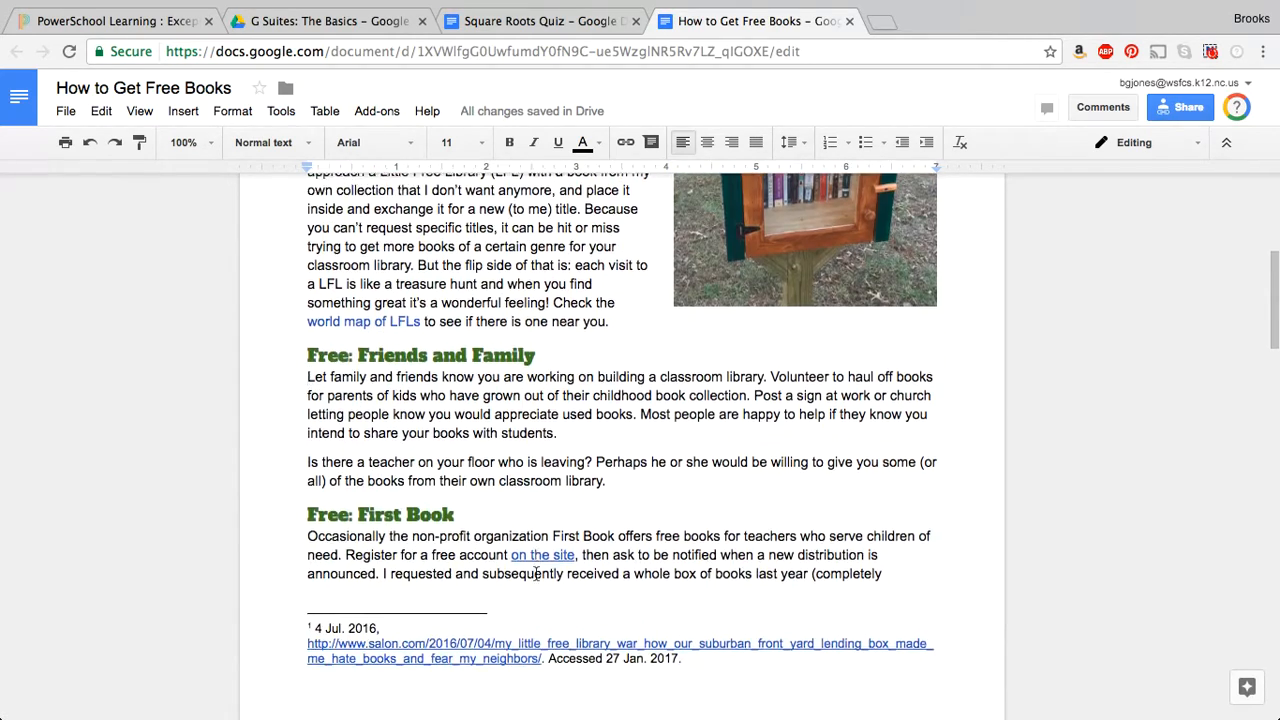
{"action": "scroll", "coordinate": [536, 573], "scroll_direction": "down", "scroll_amount": 9}
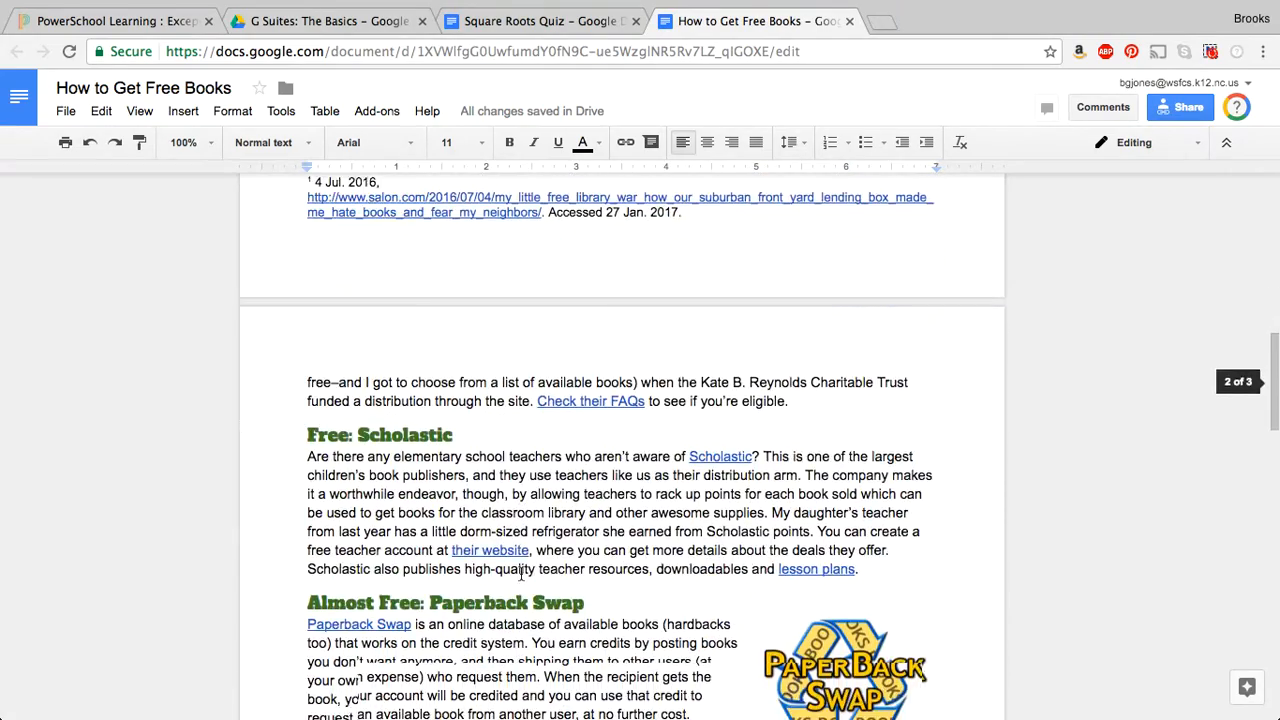
{"action": "scroll", "coordinate": [521, 573], "scroll_direction": "up", "scroll_amount": 6}
{"action": "scroll", "coordinate": [521, 573], "scroll_direction": "down", "scroll_amount": 14}
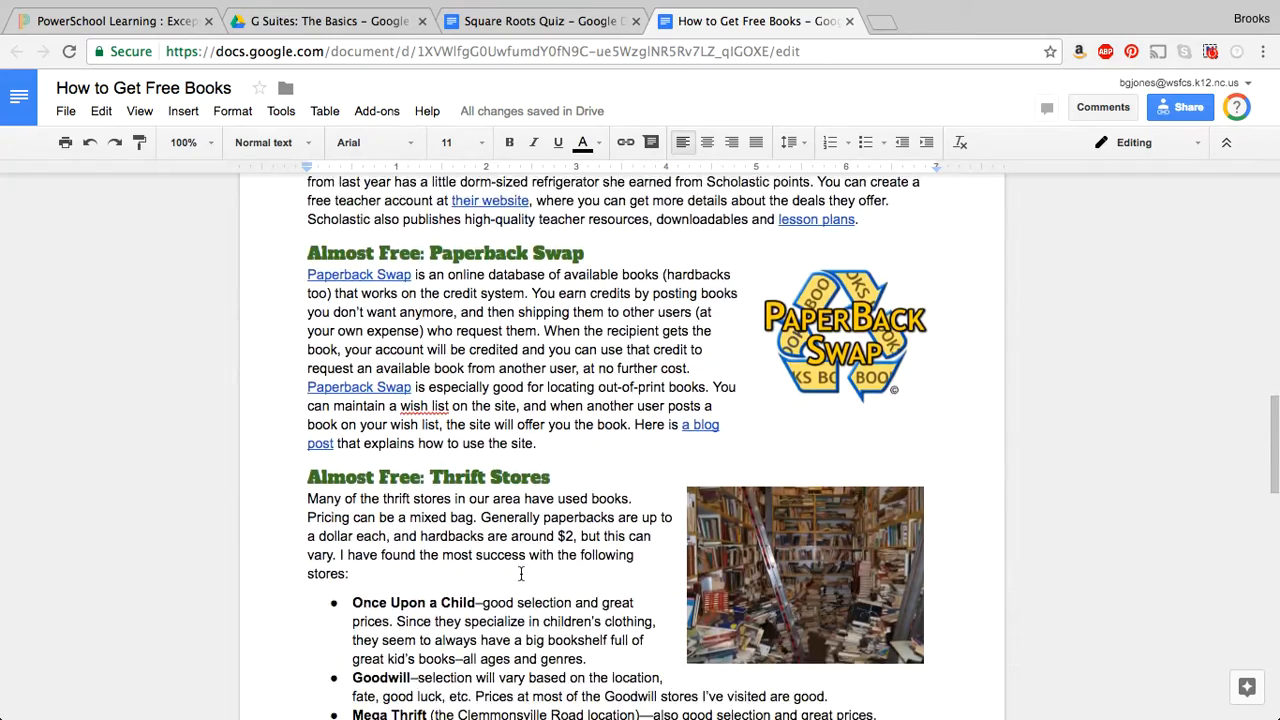
{"action": "scroll", "coordinate": [521, 573], "scroll_direction": "down", "scroll_amount": 7}
{"action": "scroll", "coordinate": [521, 573], "scroll_direction": "up", "scroll_amount": 5}
{"action": "scroll", "coordinate": [521, 573], "scroll_direction": "up", "scroll_amount": 7}
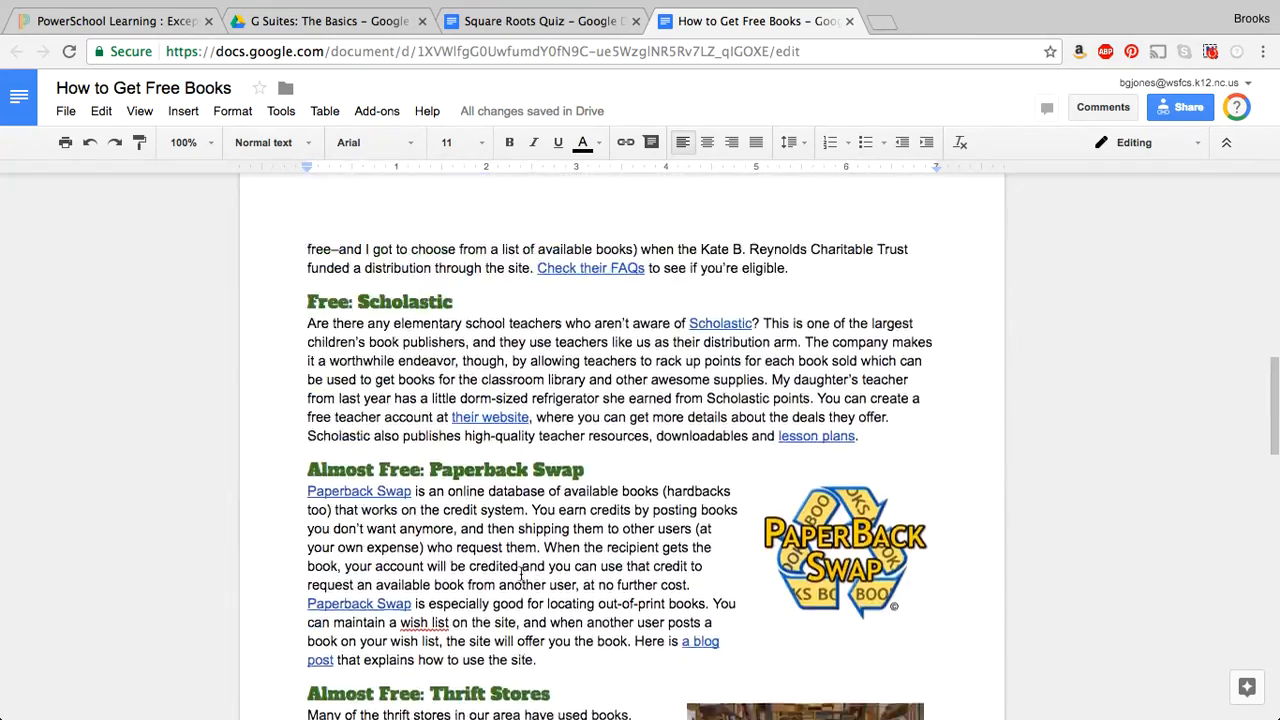
Look back through How to Get Free Books to the Free: Friends and Family section and check which add-ons are installed.
{"action": "scroll", "coordinate": [521, 573], "scroll_direction": "down", "scroll_amount": 2}
{"action": "scroll", "coordinate": [521, 573], "scroll_direction": "up", "scroll_amount": 1}
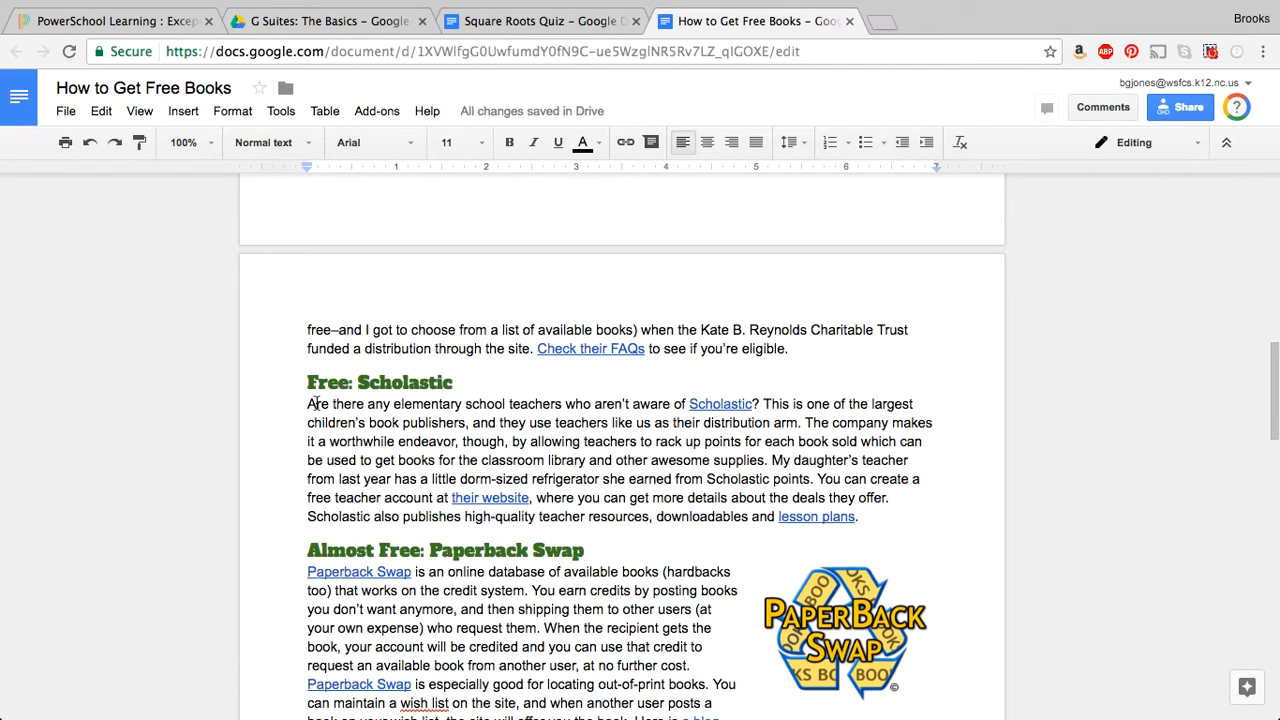
{"action": "scroll", "coordinate": [385, 349], "scroll_direction": "up", "scroll_amount": 8}
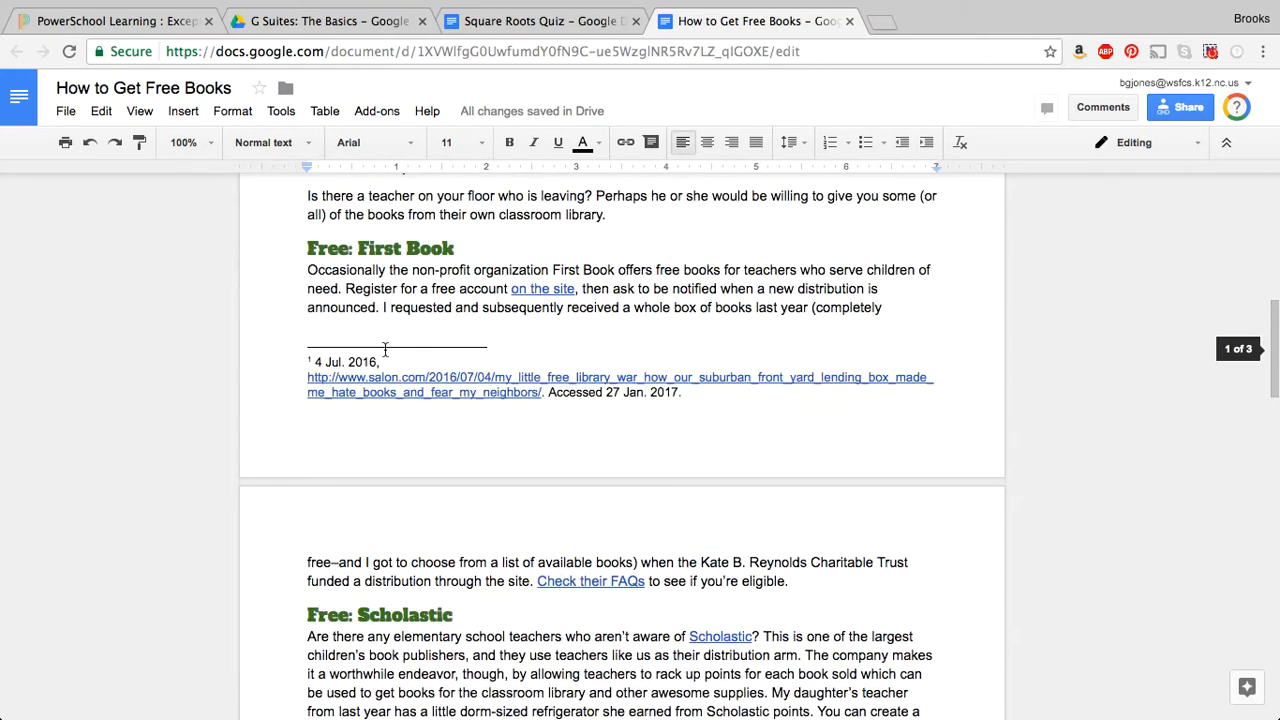
{"action": "scroll", "coordinate": [385, 349], "scroll_direction": "up", "scroll_amount": 1}
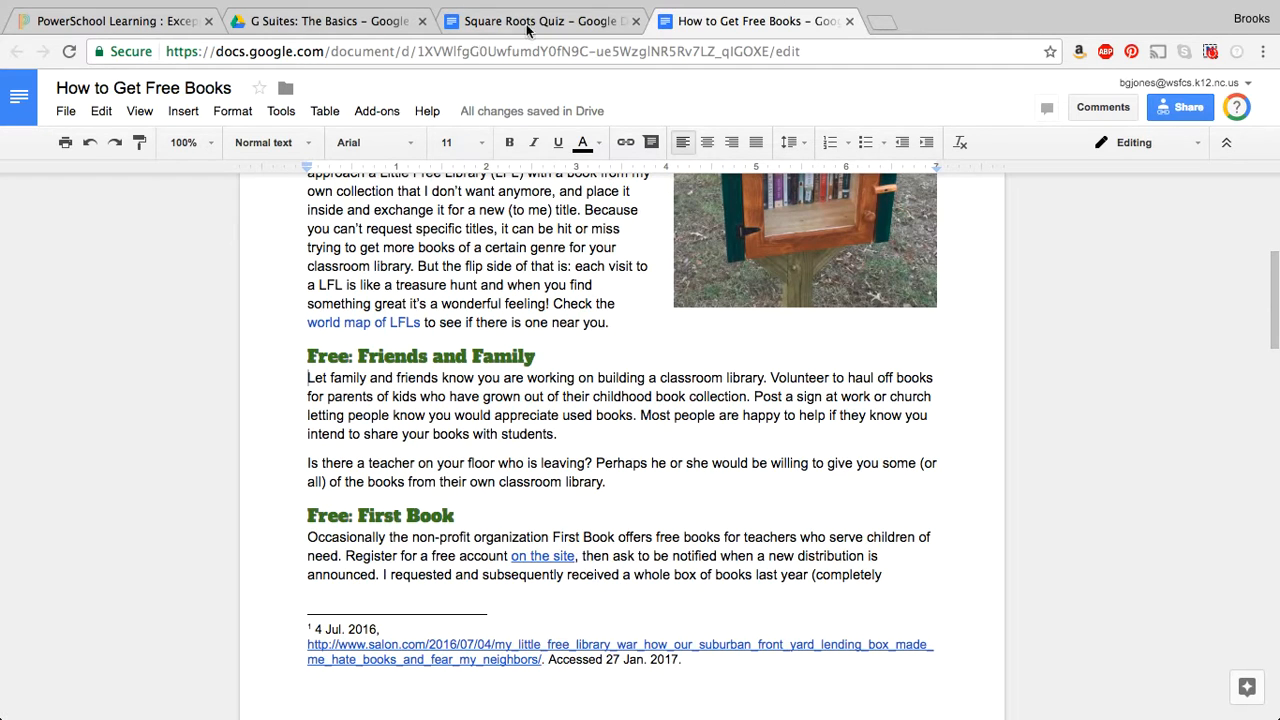
{"action": "left_click", "coordinate": [370, 112]}
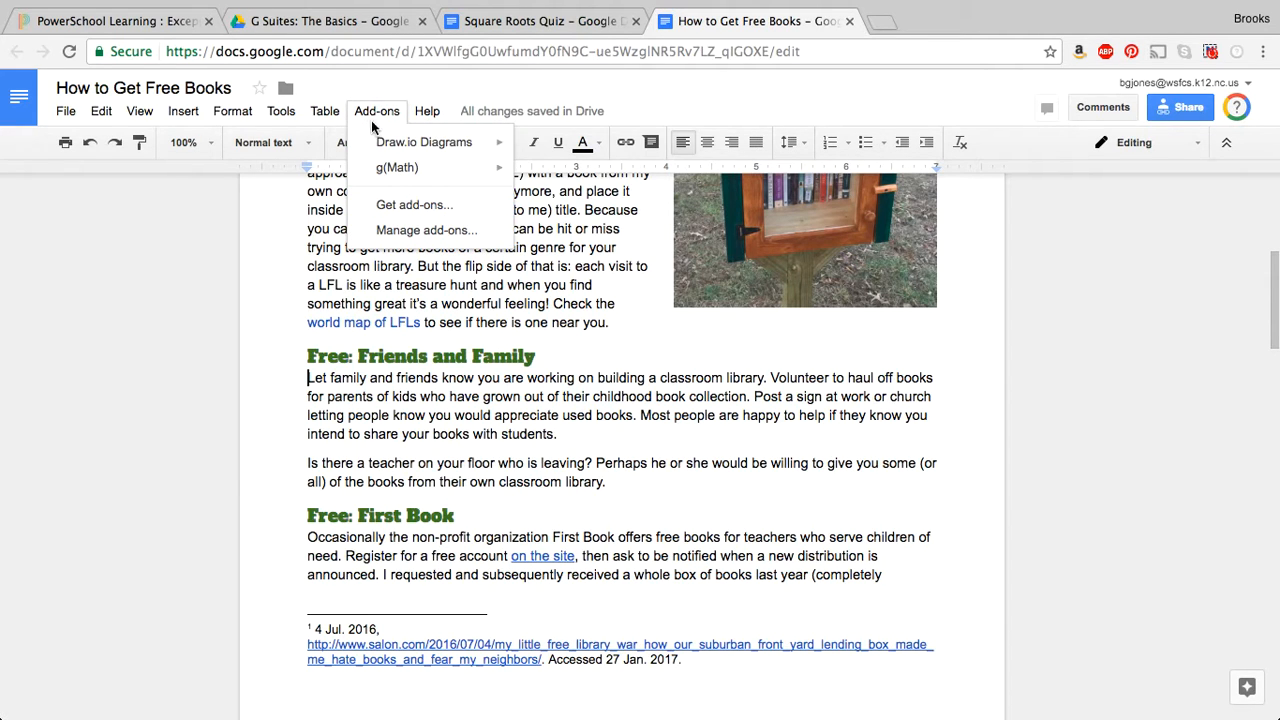
{"action": "mouse_move", "coordinate": [394, 148]}
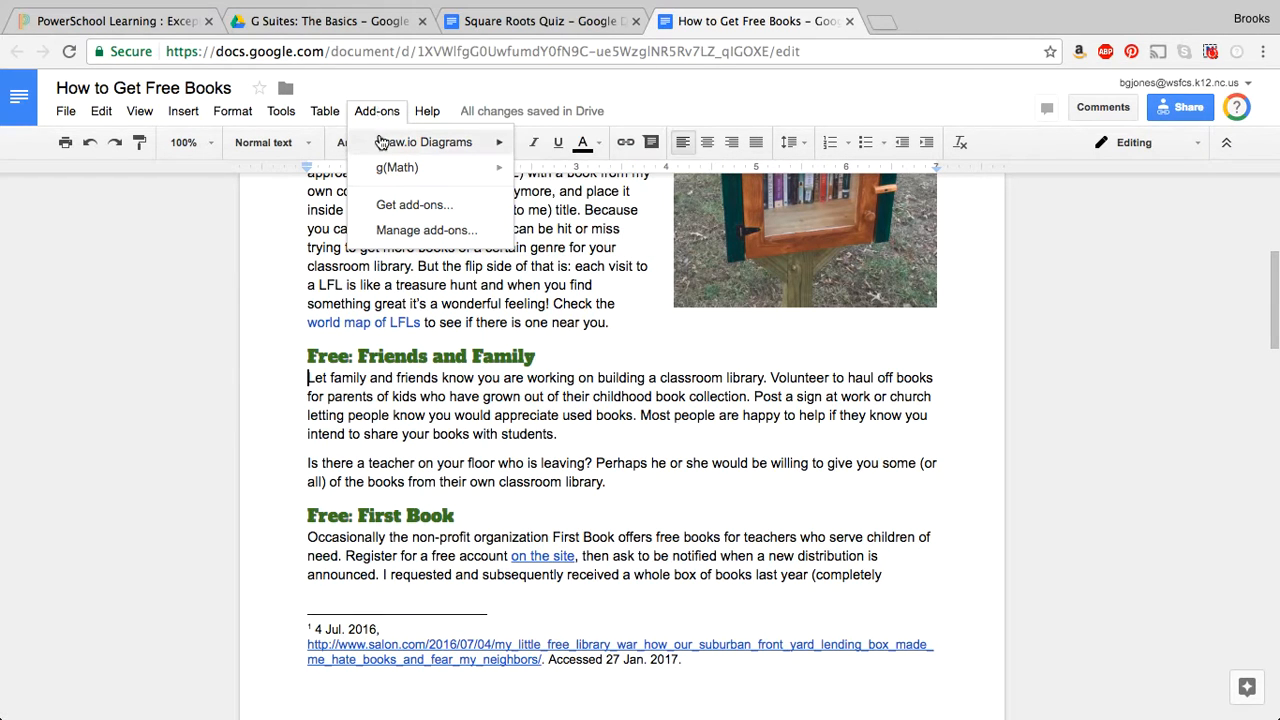
{"action": "left_click", "coordinate": [420, 77]}
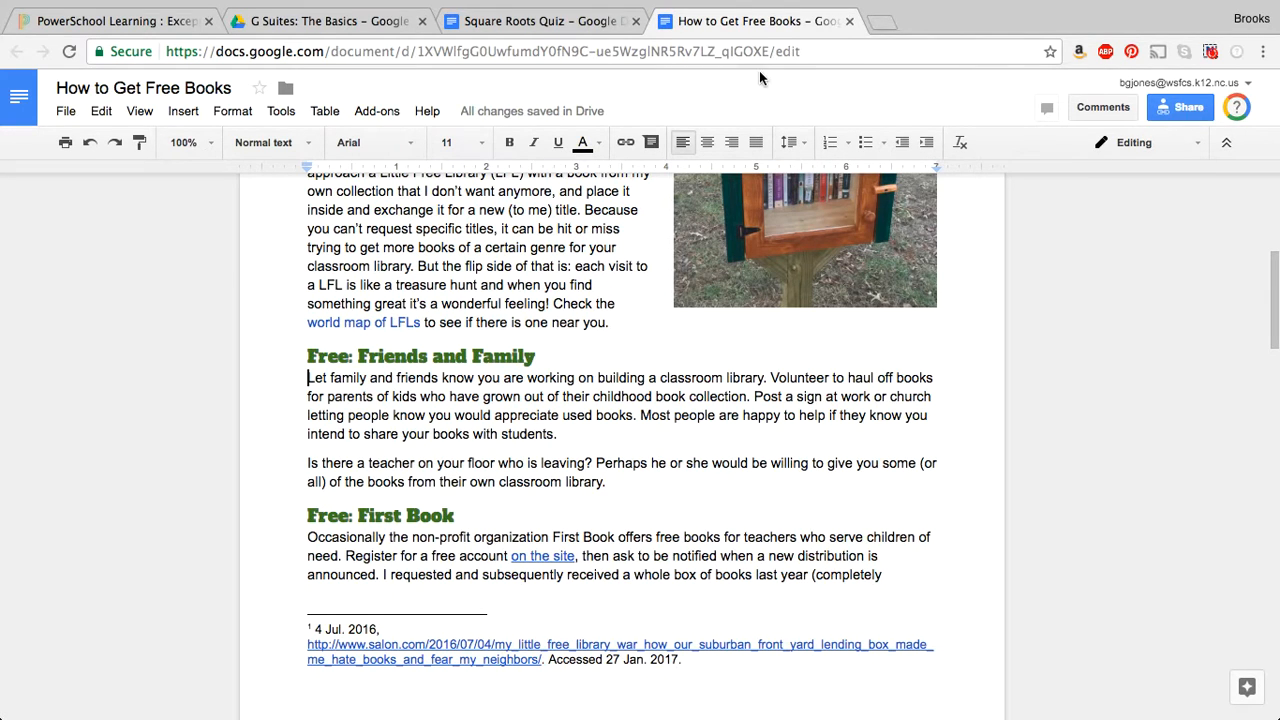
Switch to draw.io Diagrams from the Chrome apps in a new browser tab and start a new diagram stored in Google Drive.
{"action": "left_click", "coordinate": [880, 23]}
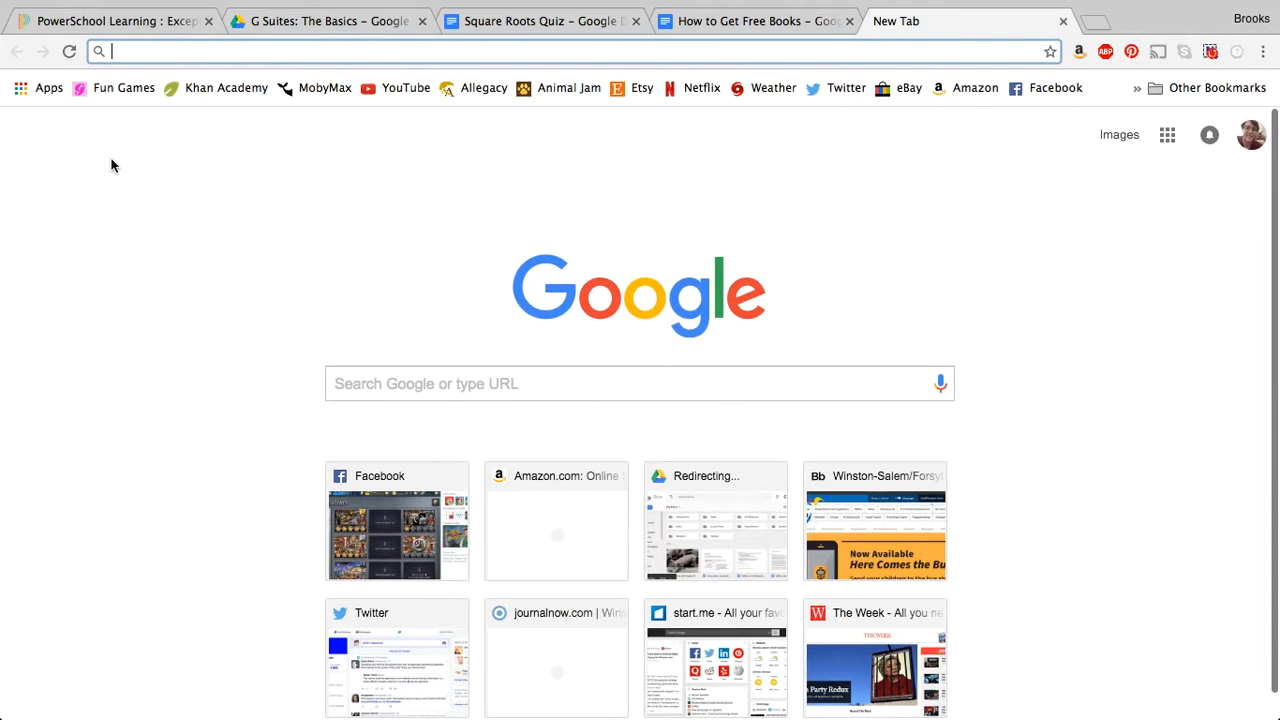
{"action": "left_click", "coordinate": [40, 89]}
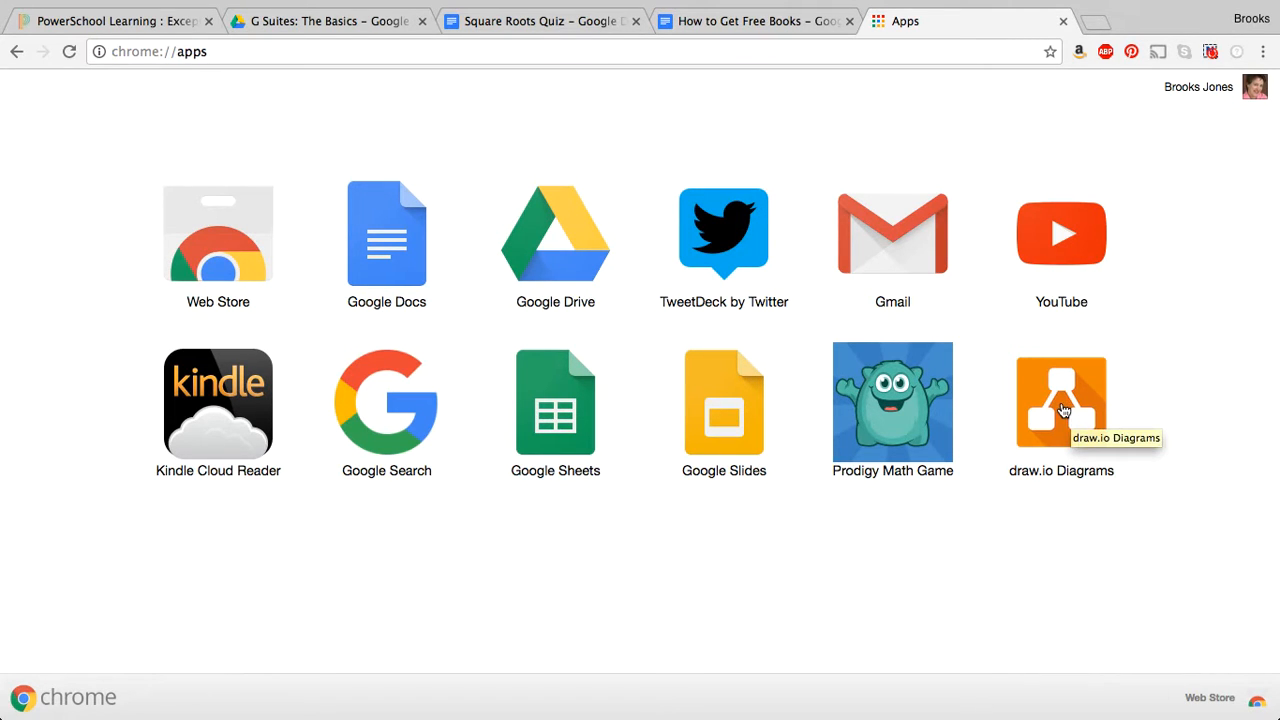
{"action": "left_click", "coordinate": [1064, 411]}
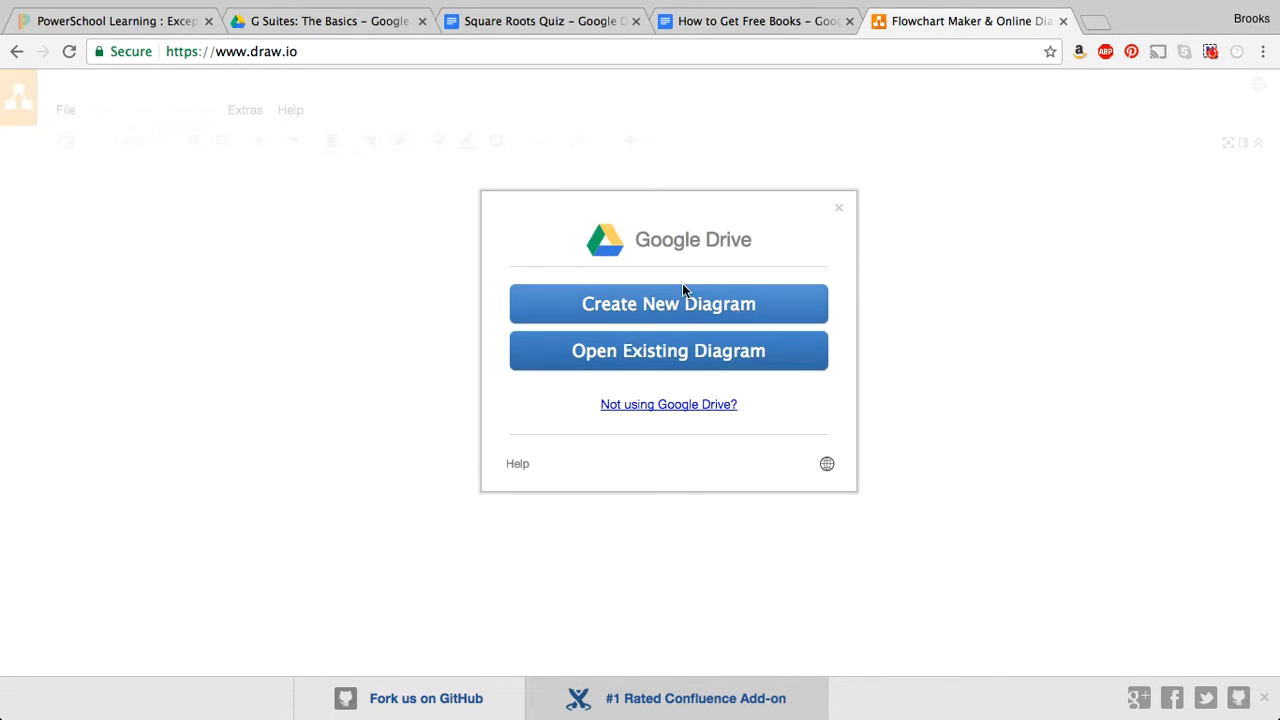
{"action": "left_click", "coordinate": [639, 303]}
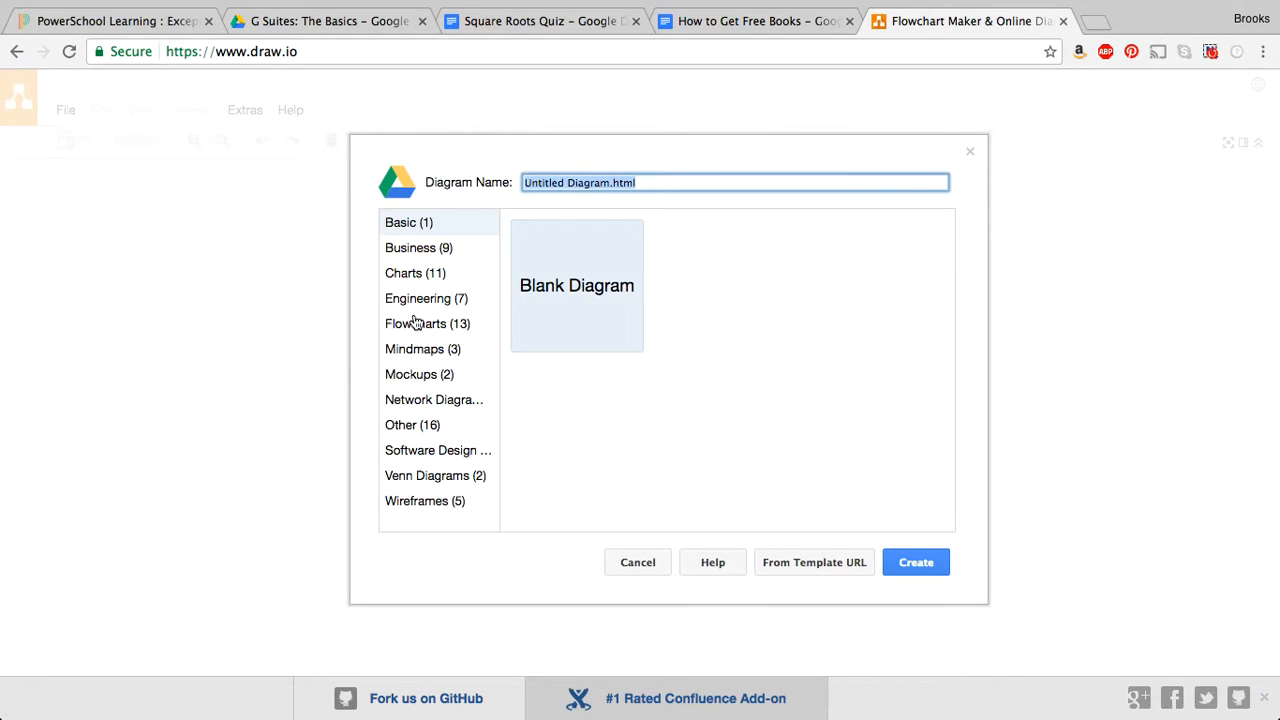
Look through the Business and Charts diagram templates.
{"action": "left_click", "coordinate": [404, 258]}
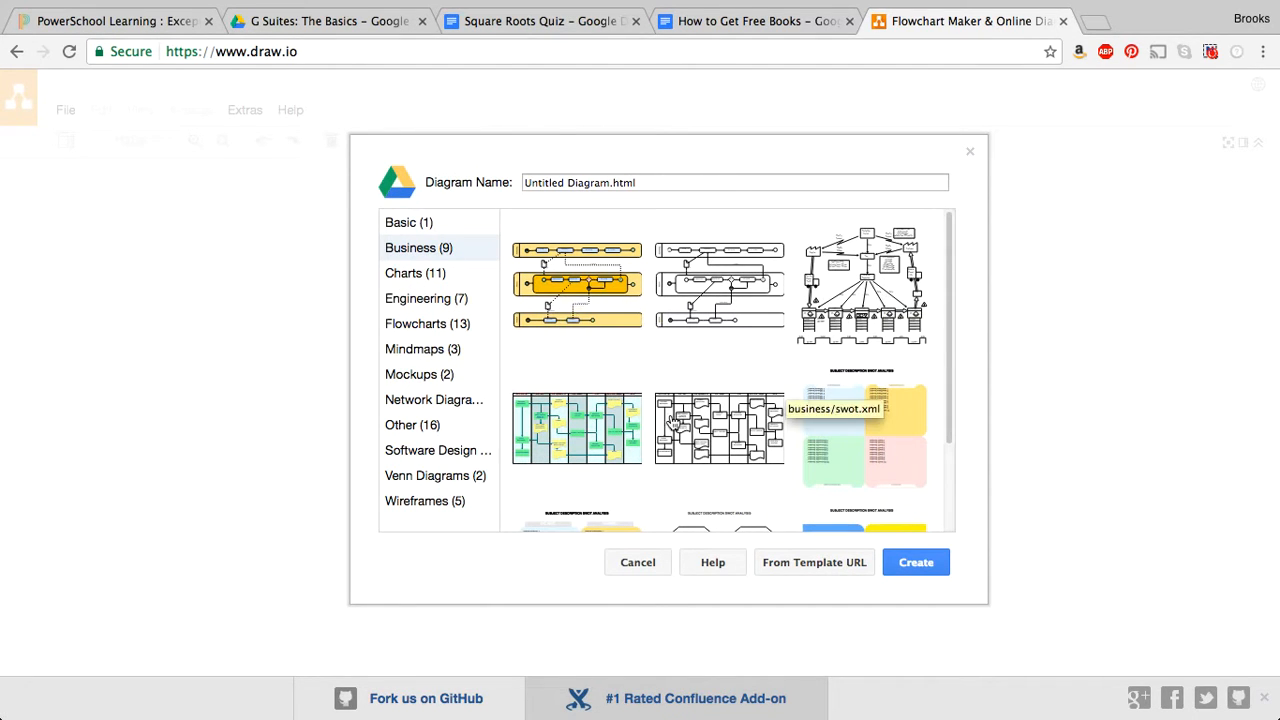
{"action": "scroll", "coordinate": [761, 481], "scroll_direction": "down", "scroll_amount": 1}
{"action": "scroll", "coordinate": [761, 481], "scroll_direction": "down", "scroll_amount": 3}
{"action": "scroll", "coordinate": [761, 478], "scroll_direction": "up", "scroll_amount": 3}
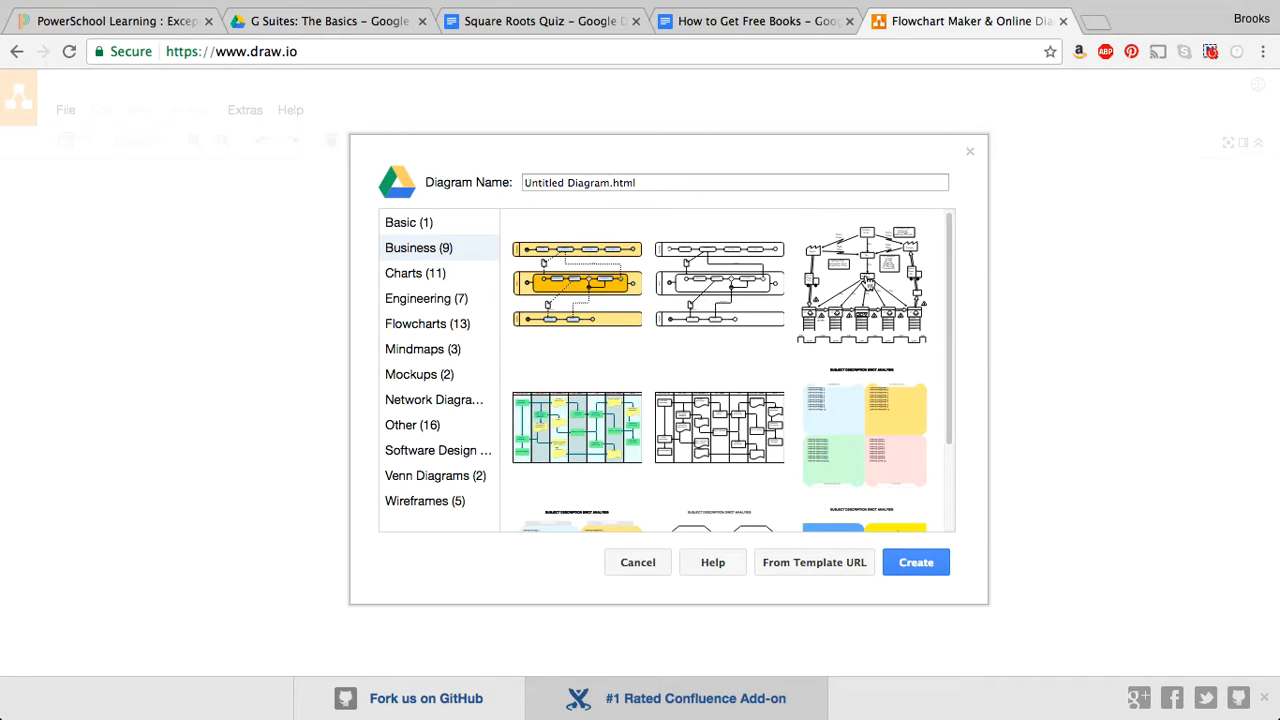
{"action": "left_click", "coordinate": [426, 279]}
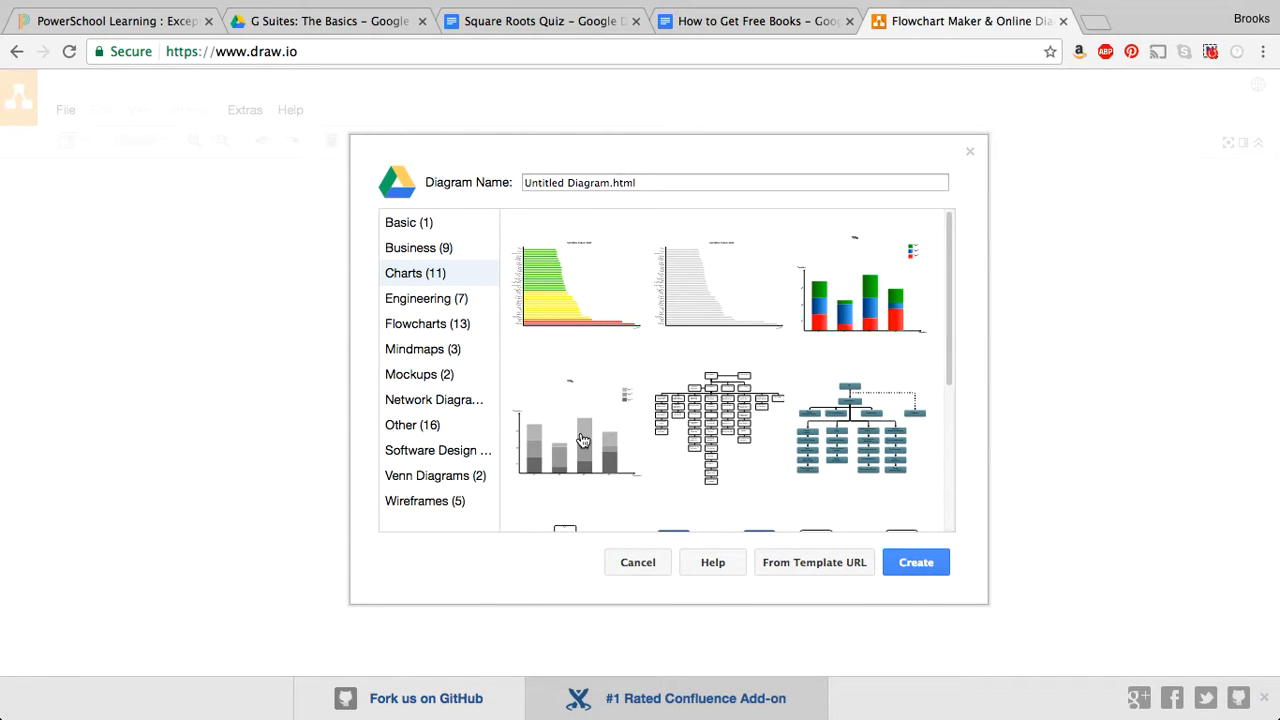
{"action": "scroll", "coordinate": [690, 403], "scroll_direction": "down", "scroll_amount": 2}
{"action": "scroll", "coordinate": [686, 400], "scroll_direction": "up", "scroll_amount": 1}
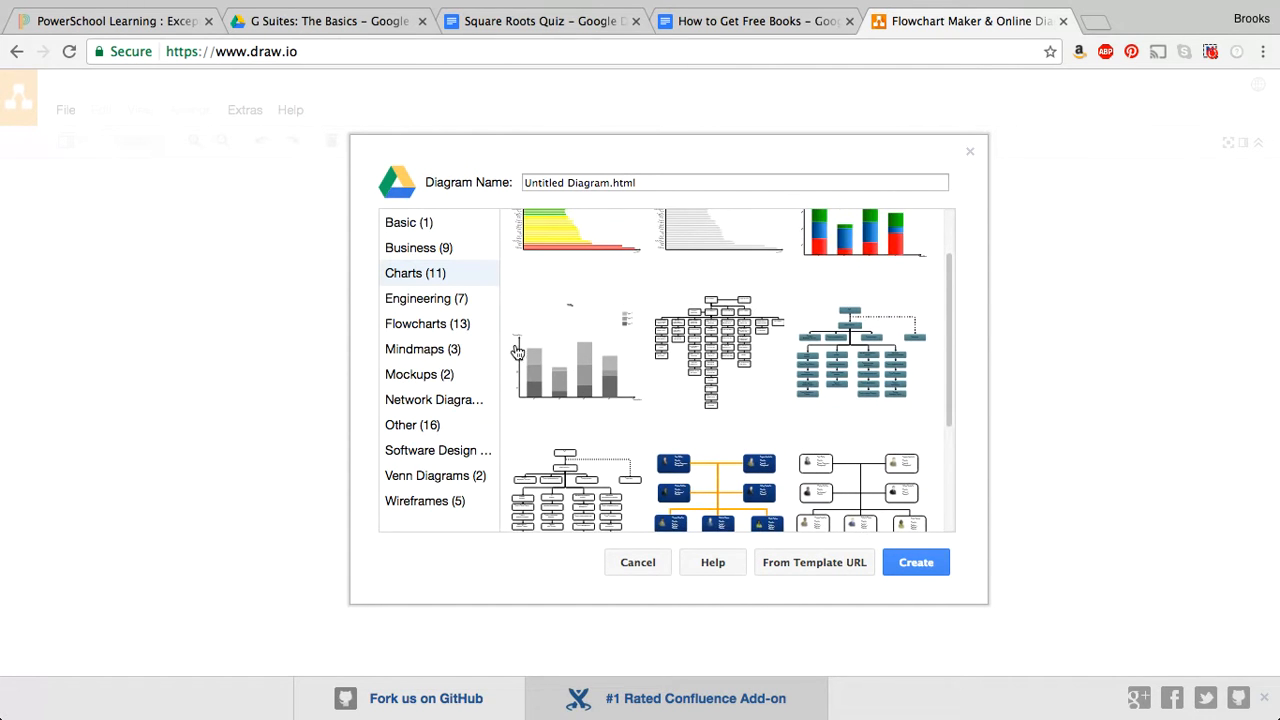
Look through the Engineering, Flowcharts, Mindmaps and Other diagram templates, including the KWL charts.
{"action": "left_click", "coordinate": [418, 307]}
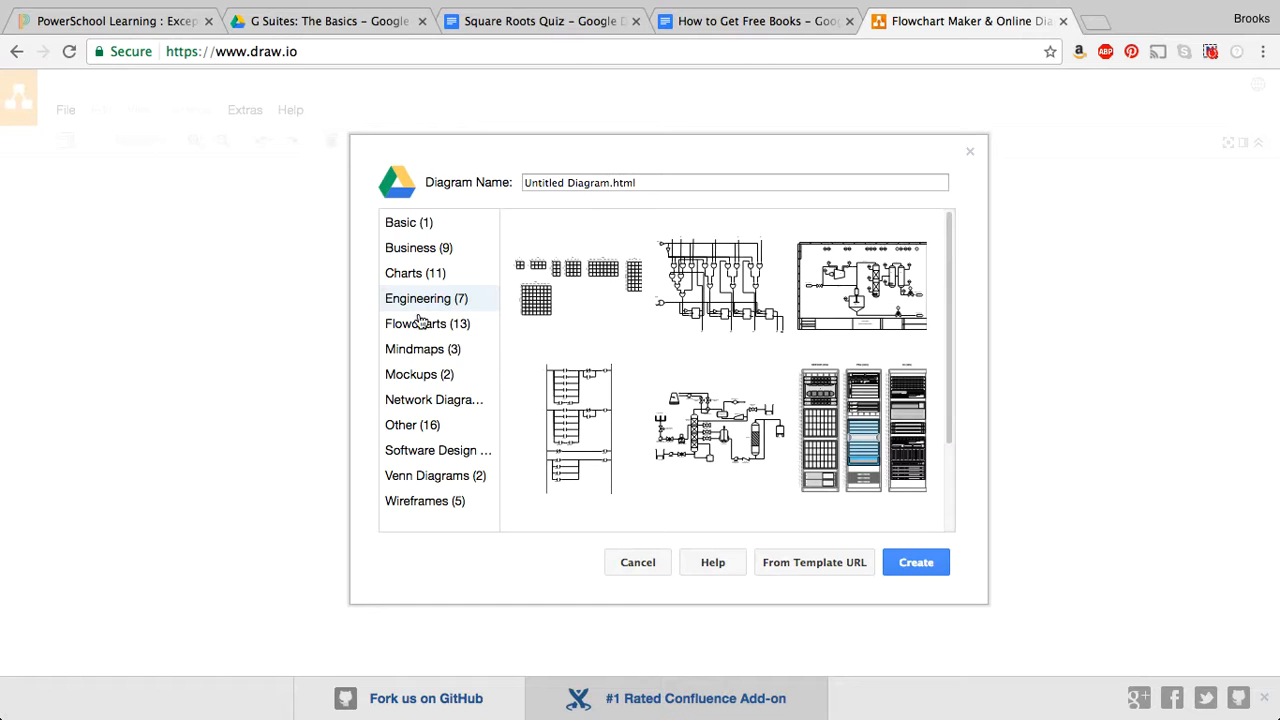
{"action": "left_click", "coordinate": [425, 330]}
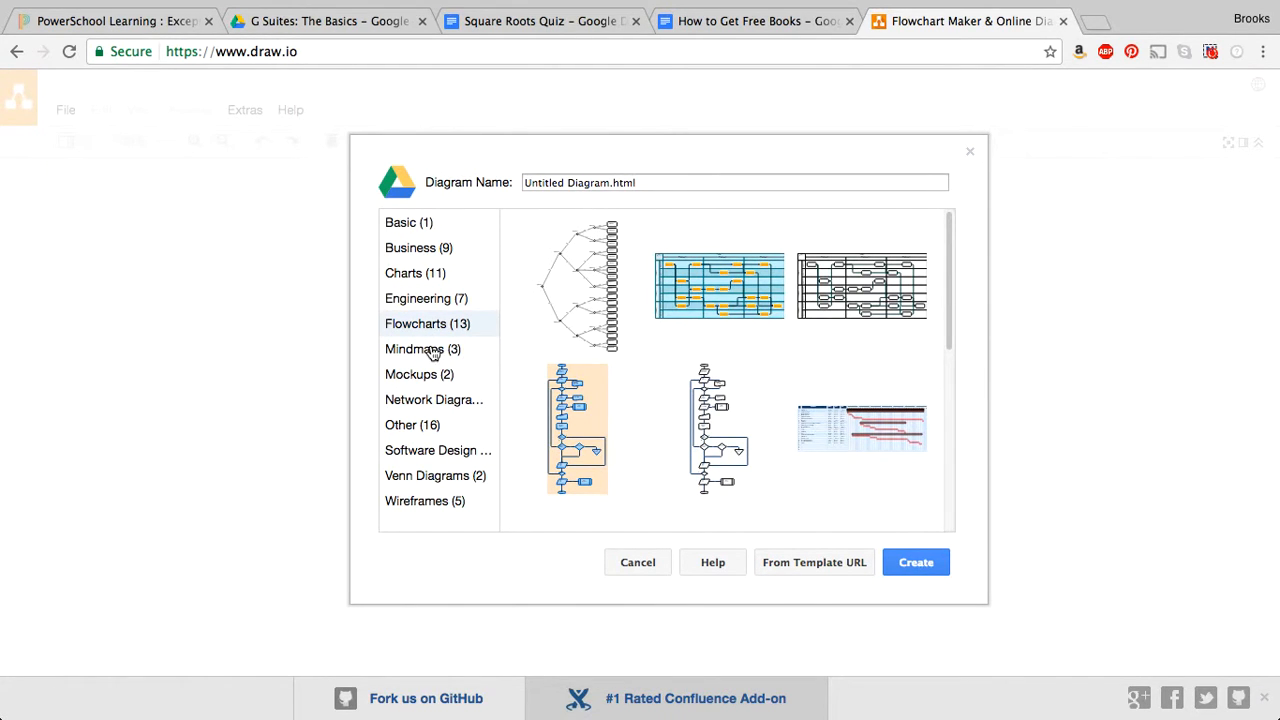
{"action": "left_click", "coordinate": [432, 352]}
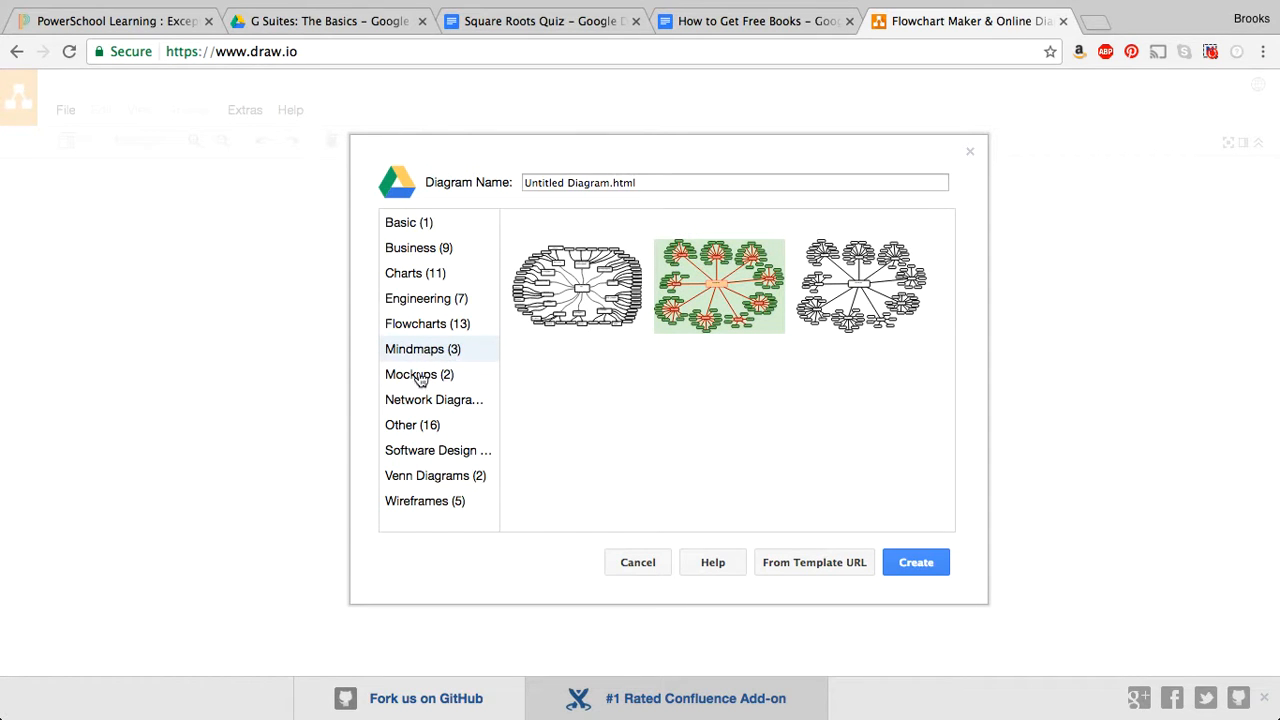
{"action": "left_click", "coordinate": [412, 428]}
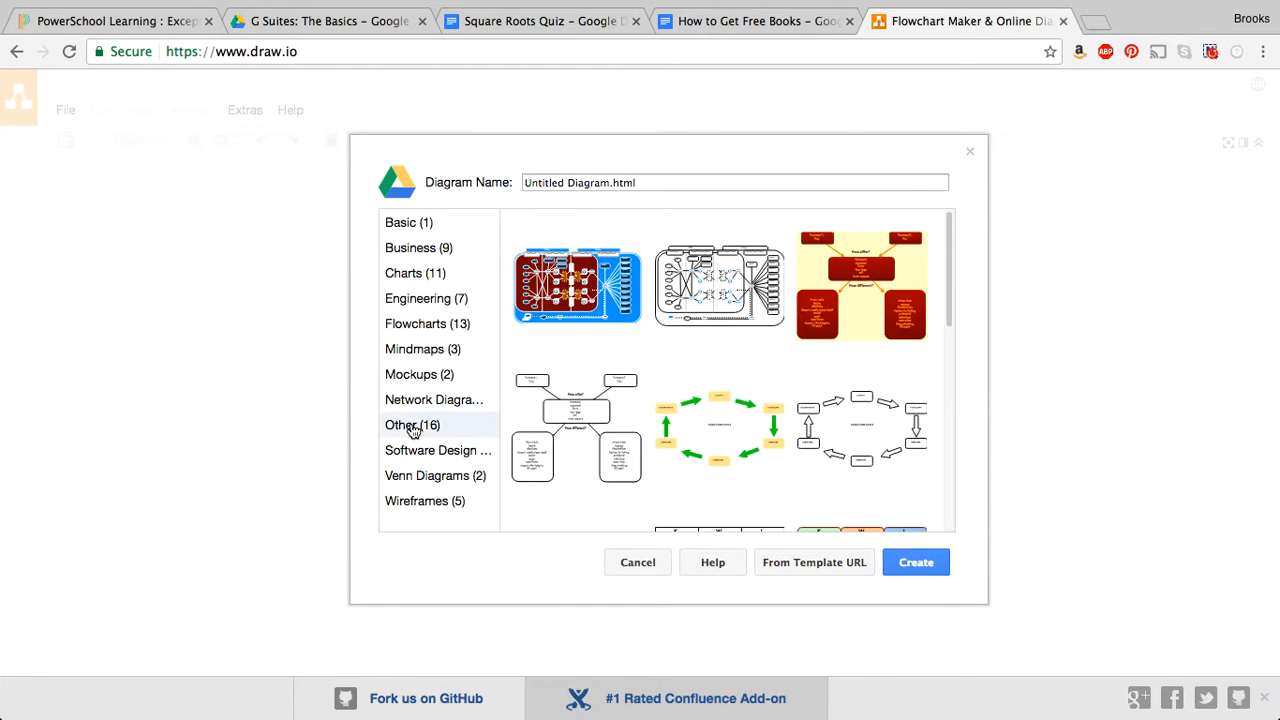
{"action": "scroll", "coordinate": [675, 408], "scroll_direction": "down", "scroll_amount": 2}
{"action": "scroll", "coordinate": [675, 408], "scroll_direction": "down", "scroll_amount": 2}
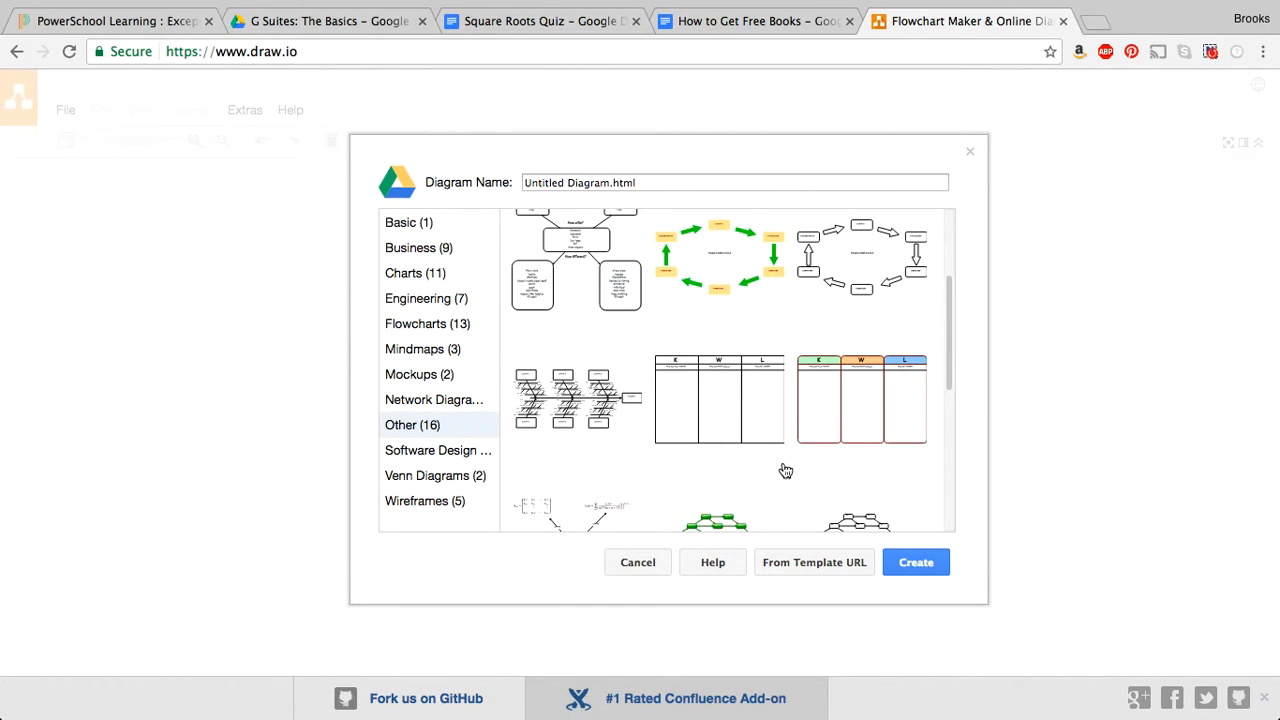
{"action": "scroll", "coordinate": [784, 468], "scroll_direction": "down", "scroll_amount": 3}
{"action": "scroll", "coordinate": [784, 468], "scroll_direction": "up", "scroll_amount": 2}
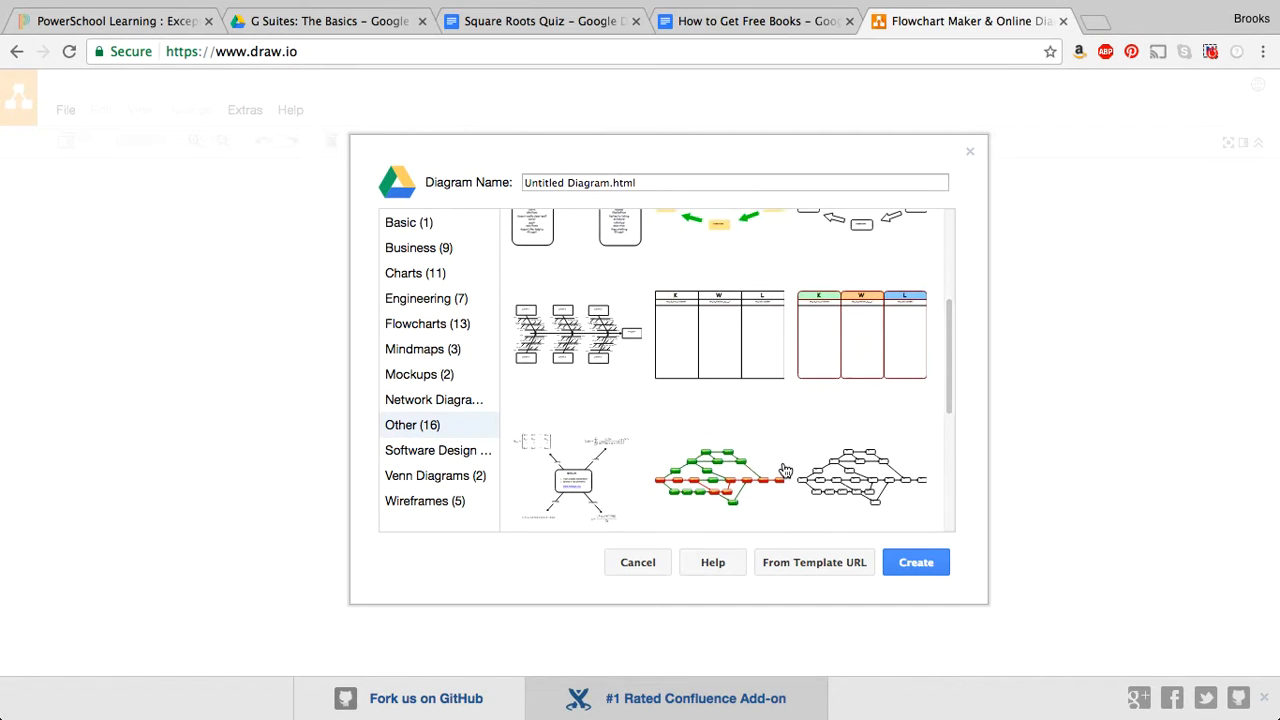
{"action": "scroll", "coordinate": [785, 470], "scroll_direction": "down", "scroll_amount": 5}
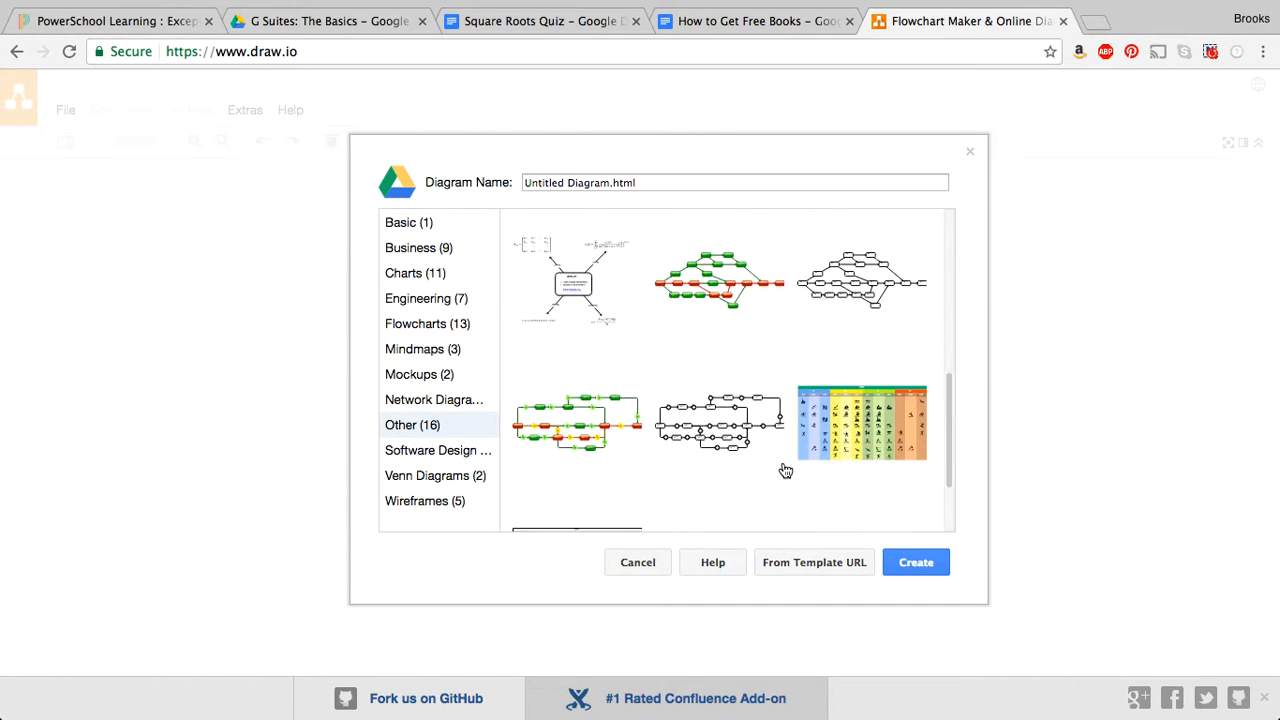
{"action": "scroll", "coordinate": [783, 468], "scroll_direction": "up", "scroll_amount": 1}
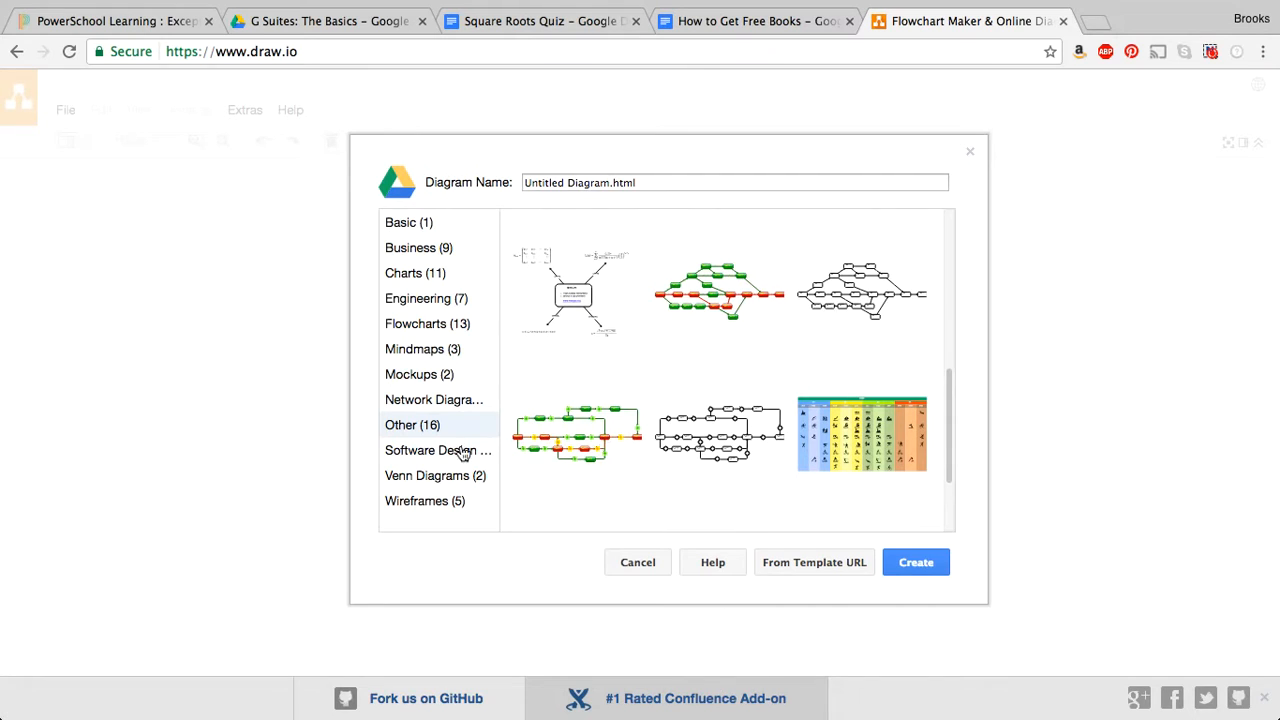
View the Venn Diagrams templates and create a Blank Diagram from the Basic category, keeping the name Untitled Diagram.html.
{"action": "left_click", "coordinate": [433, 478]}
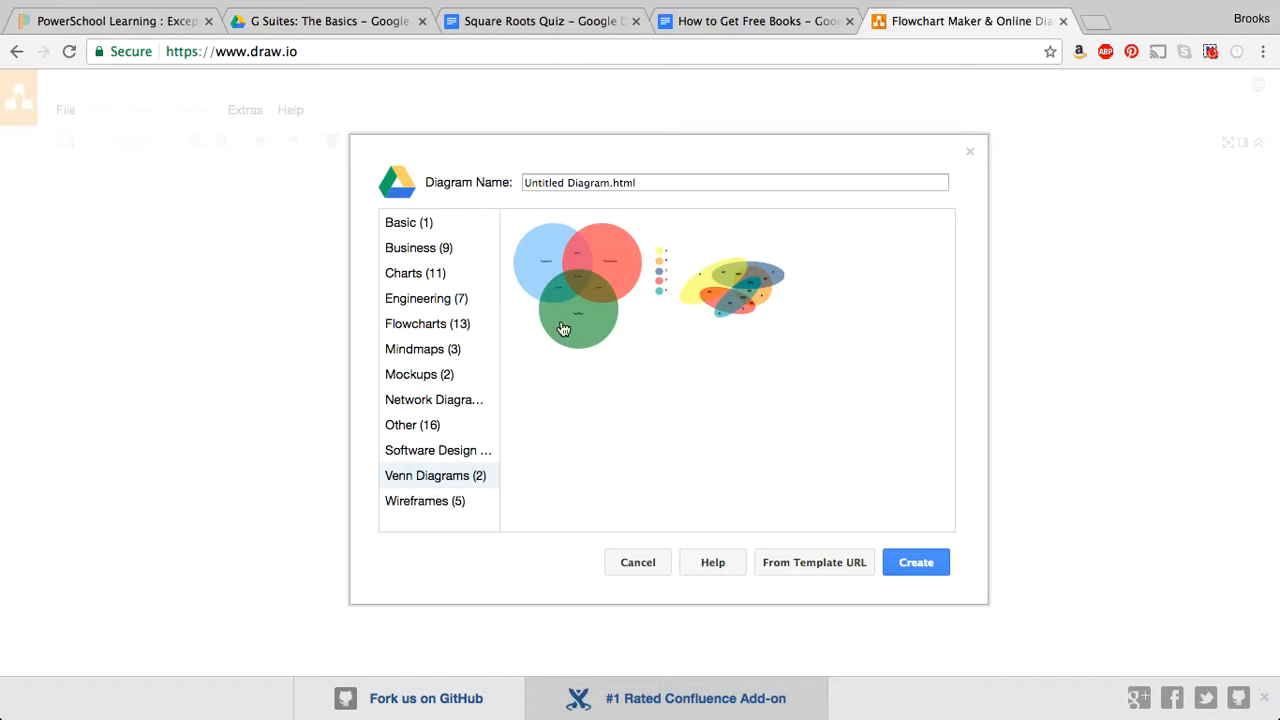
{"action": "left_click", "coordinate": [403, 224]}
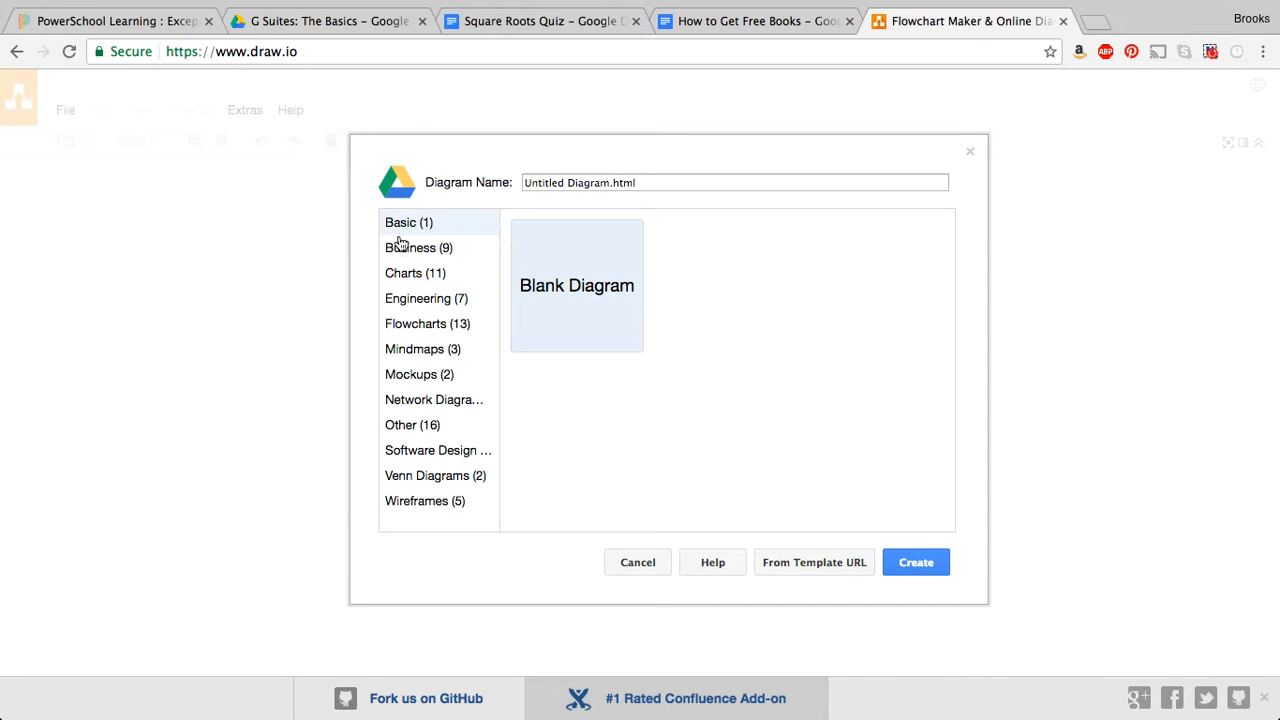
{"action": "left_click", "coordinate": [910, 564]}
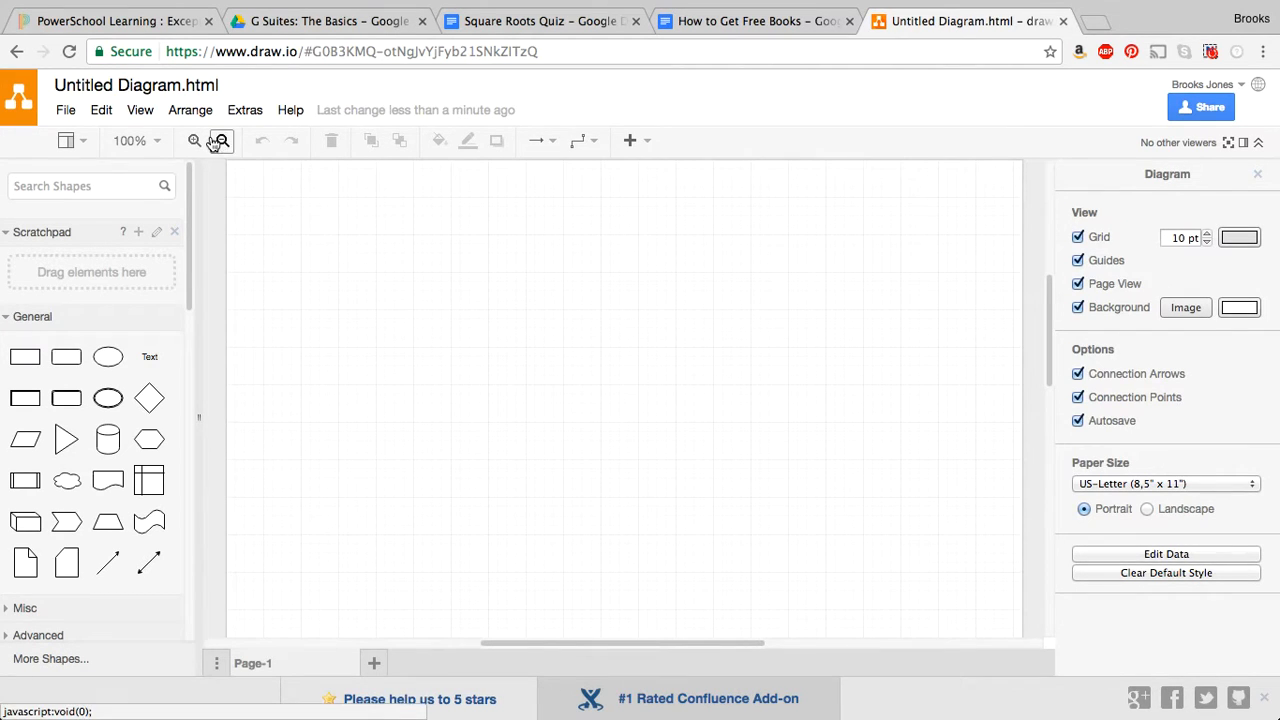
Examine the General shapes and briefly expand and collapse the Misc shapes in the shape library.
{"action": "mouse_move", "coordinate": [115, 487]}
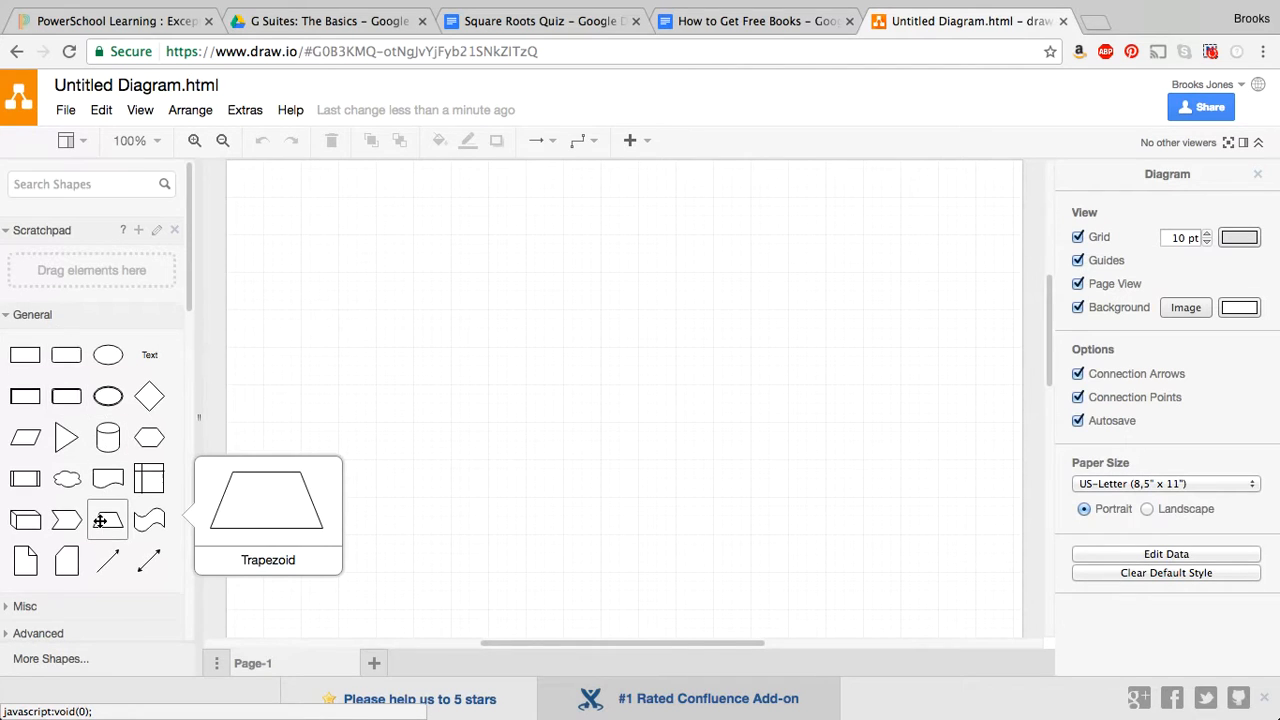
{"action": "scroll", "coordinate": [100, 520], "scroll_direction": "down", "scroll_amount": 3}
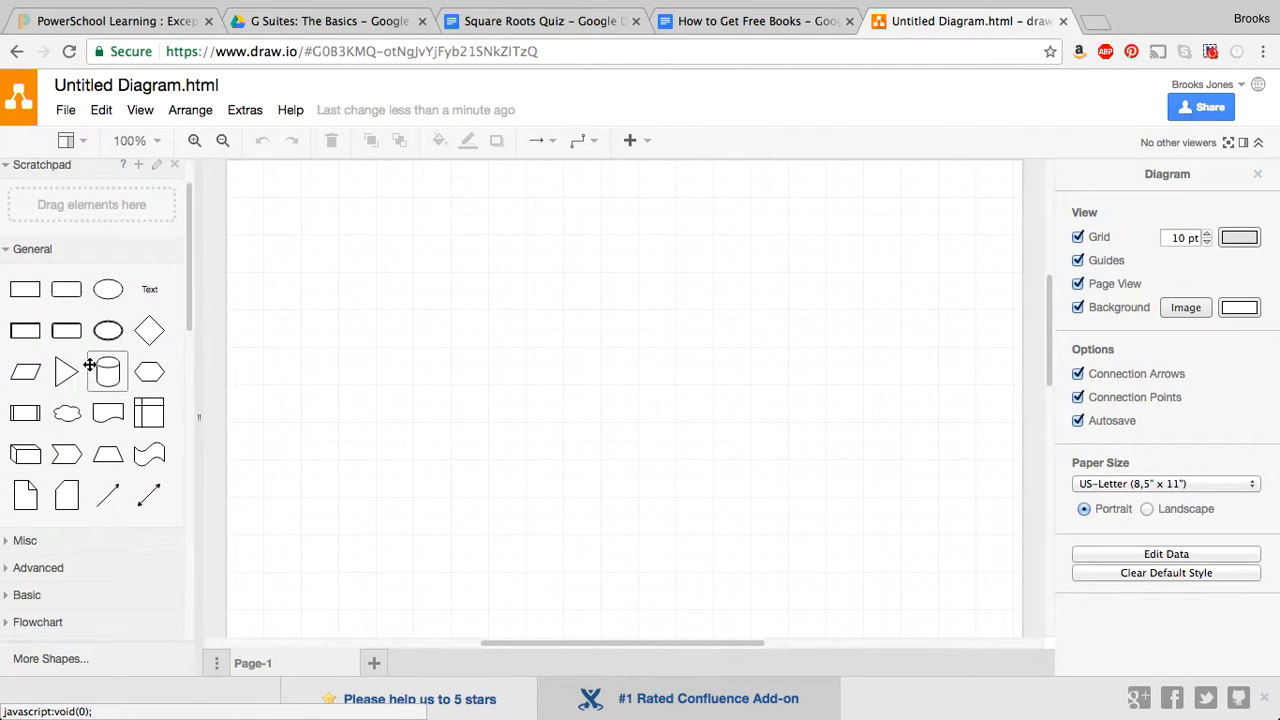
{"action": "scroll", "coordinate": [100, 400], "scroll_direction": "down", "scroll_amount": 2}
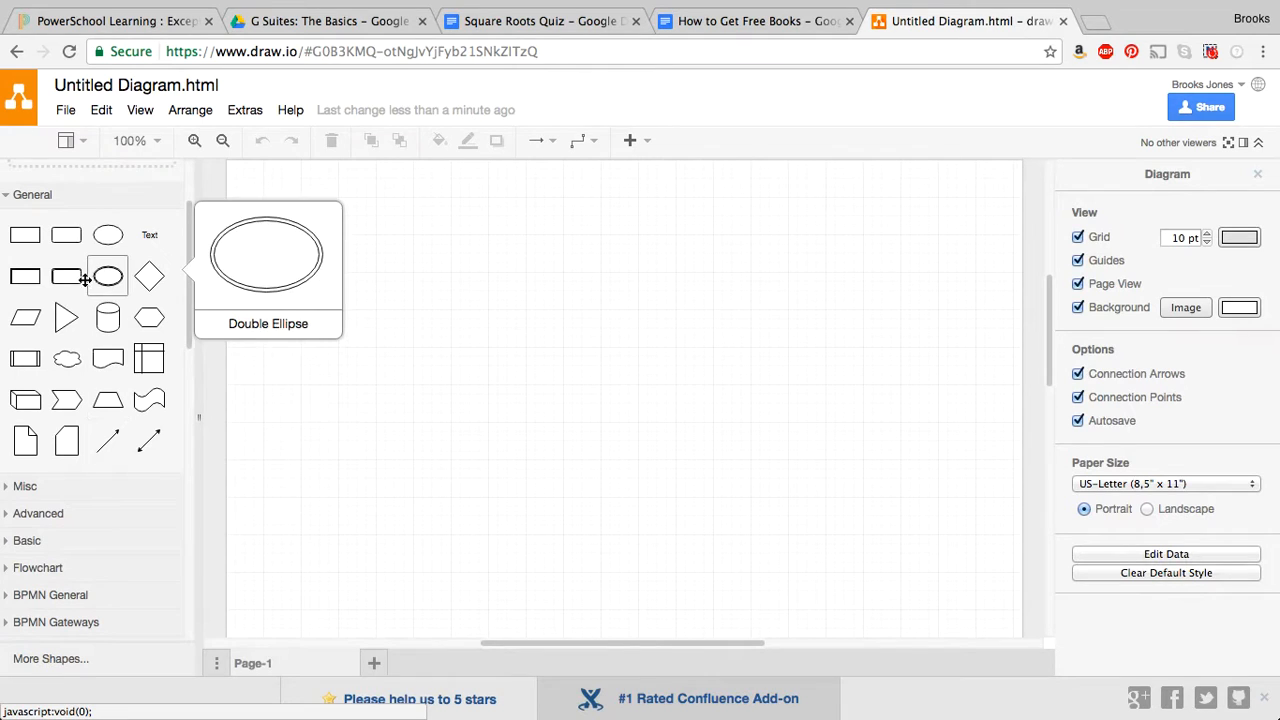
{"action": "left_click", "coordinate": [27, 487]}
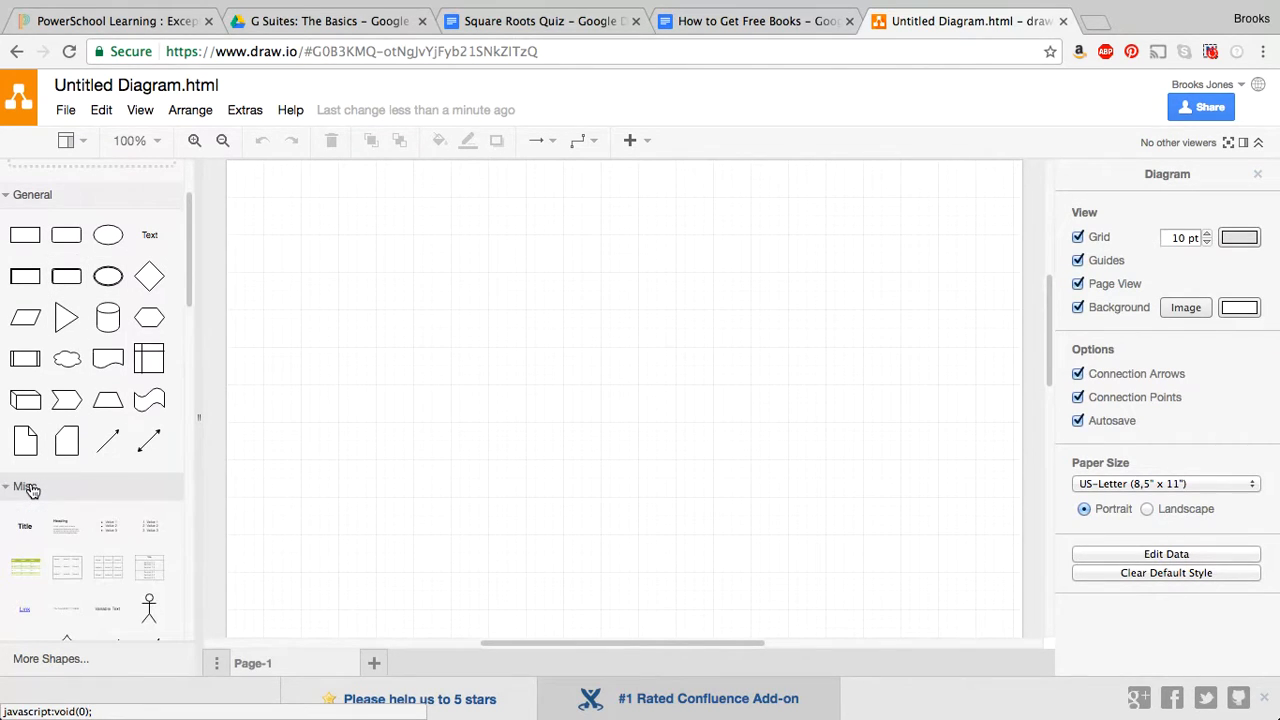
{"action": "left_click", "coordinate": [27, 487]}
{"action": "scroll", "coordinate": [50, 440], "scroll_direction": "down", "scroll_amount": 1}
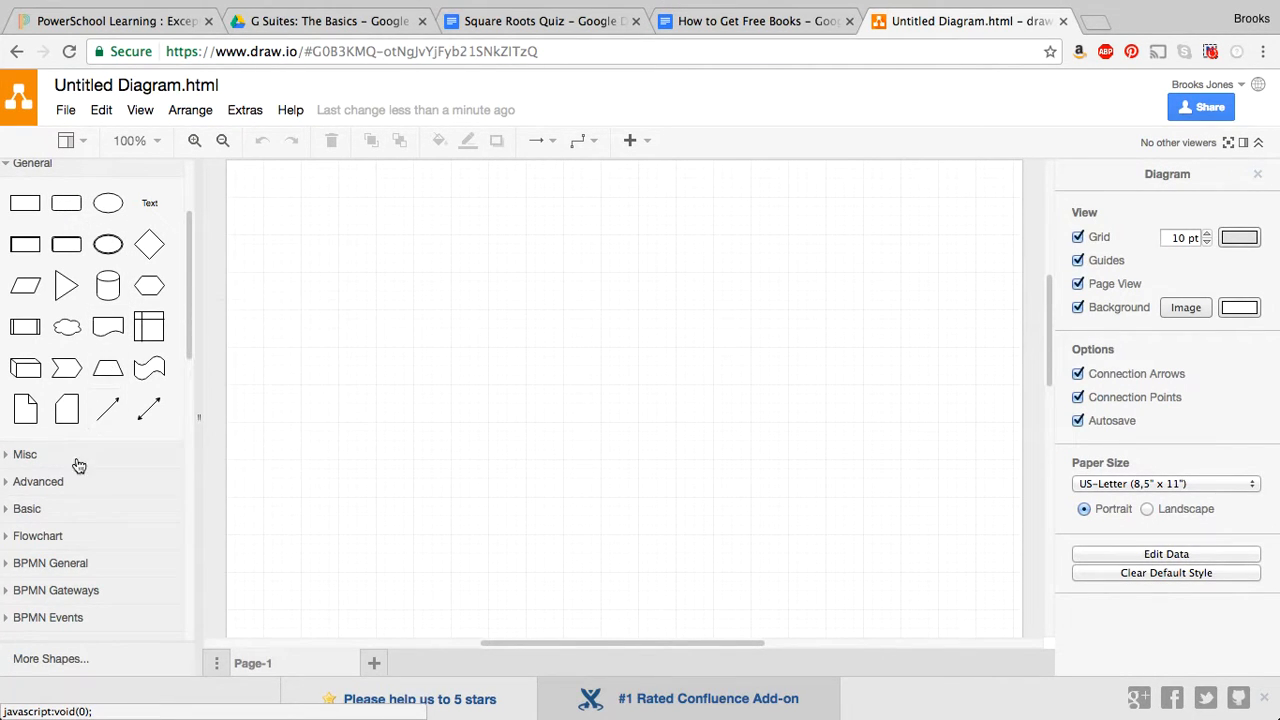
{"action": "mouse_move", "coordinate": [108, 290]}
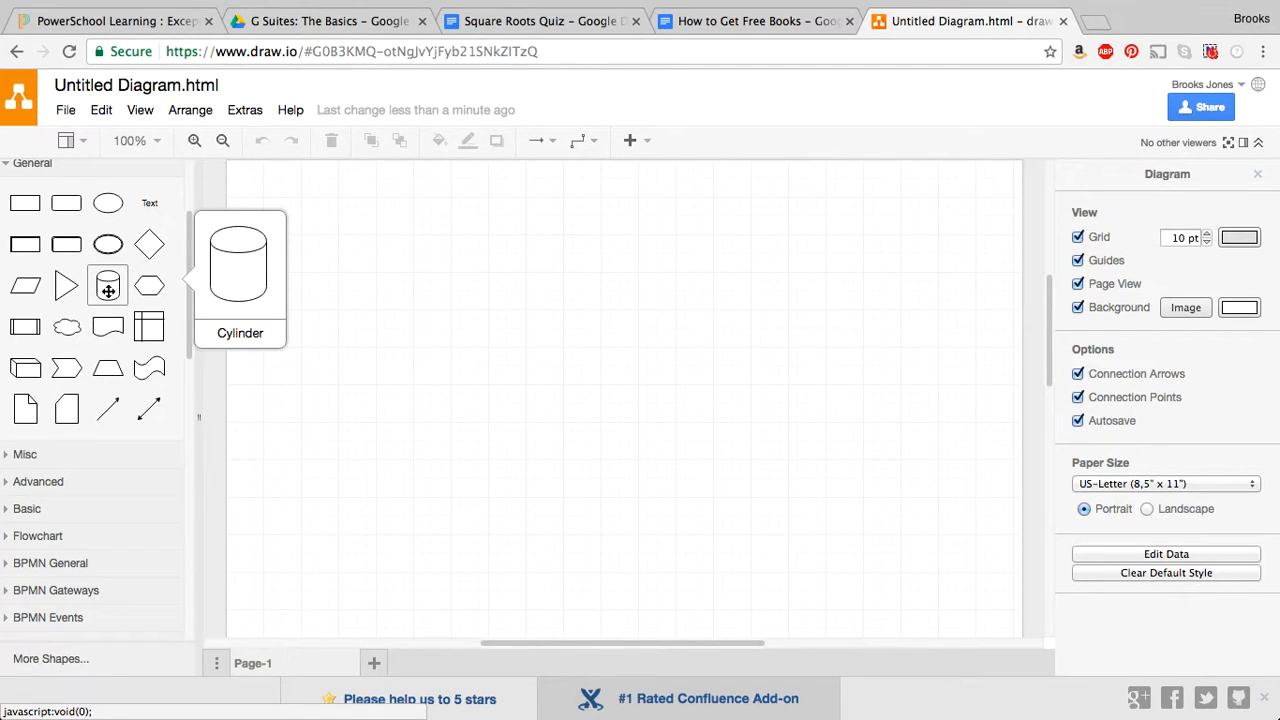
Expand the Basic shapes, look through them, and review the shape categories from Flowchart to Clipart.
{"action": "left_click", "coordinate": [45, 509]}
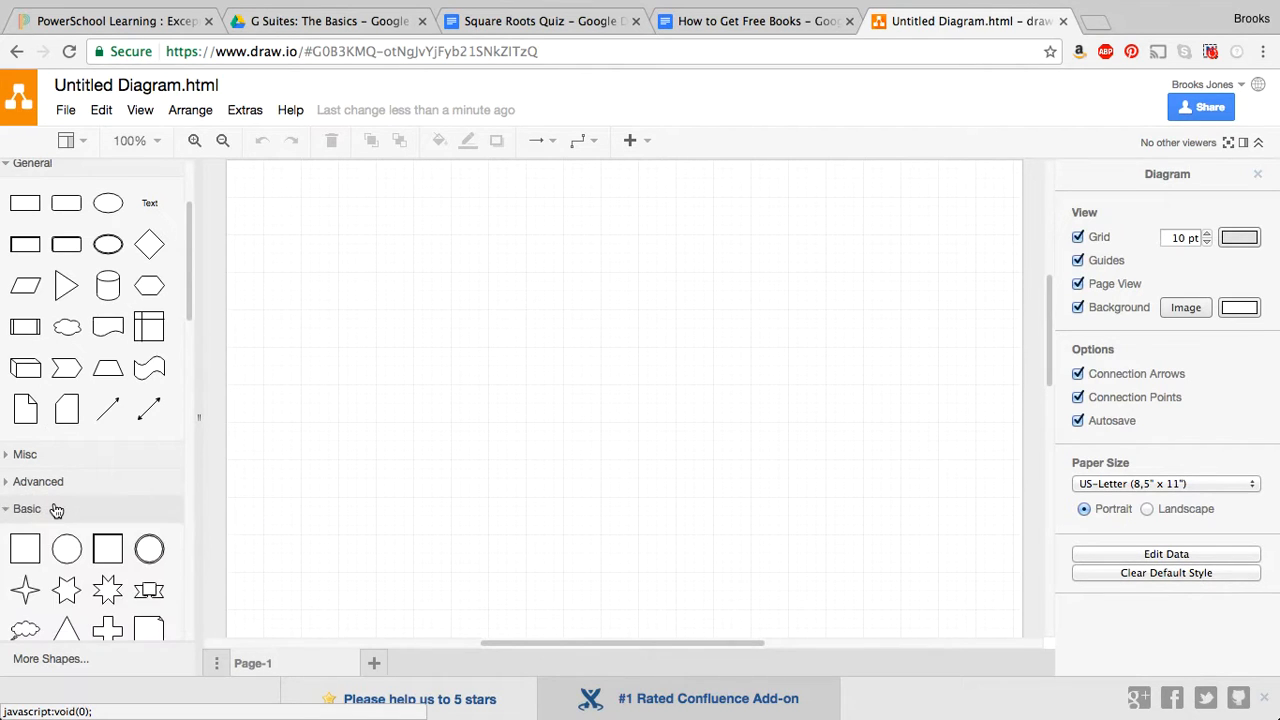
{"action": "scroll", "coordinate": [57, 510], "scroll_direction": "down", "scroll_amount": 5}
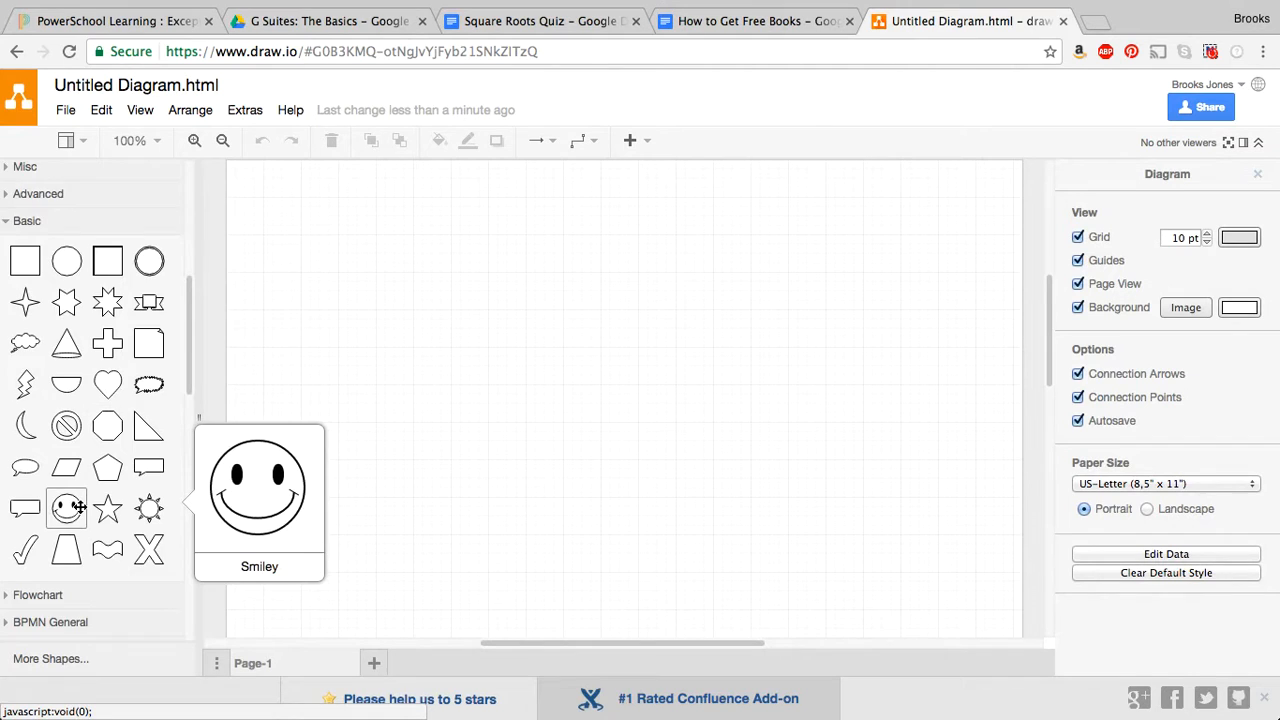
{"action": "scroll", "coordinate": [80, 505], "scroll_direction": "down", "scroll_amount": 2}
{"action": "scroll", "coordinate": [80, 505], "scroll_direction": "down", "scroll_amount": 5}
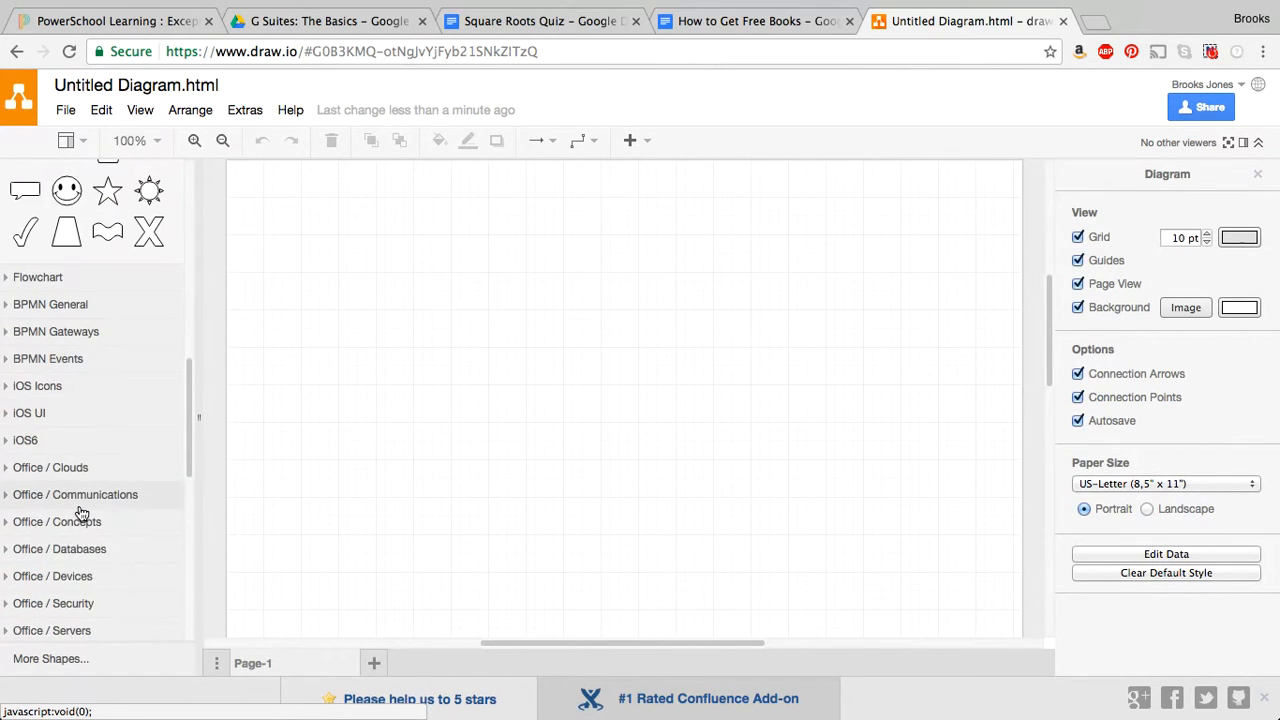
{"action": "scroll", "coordinate": [81, 514], "scroll_direction": "down", "scroll_amount": 4}
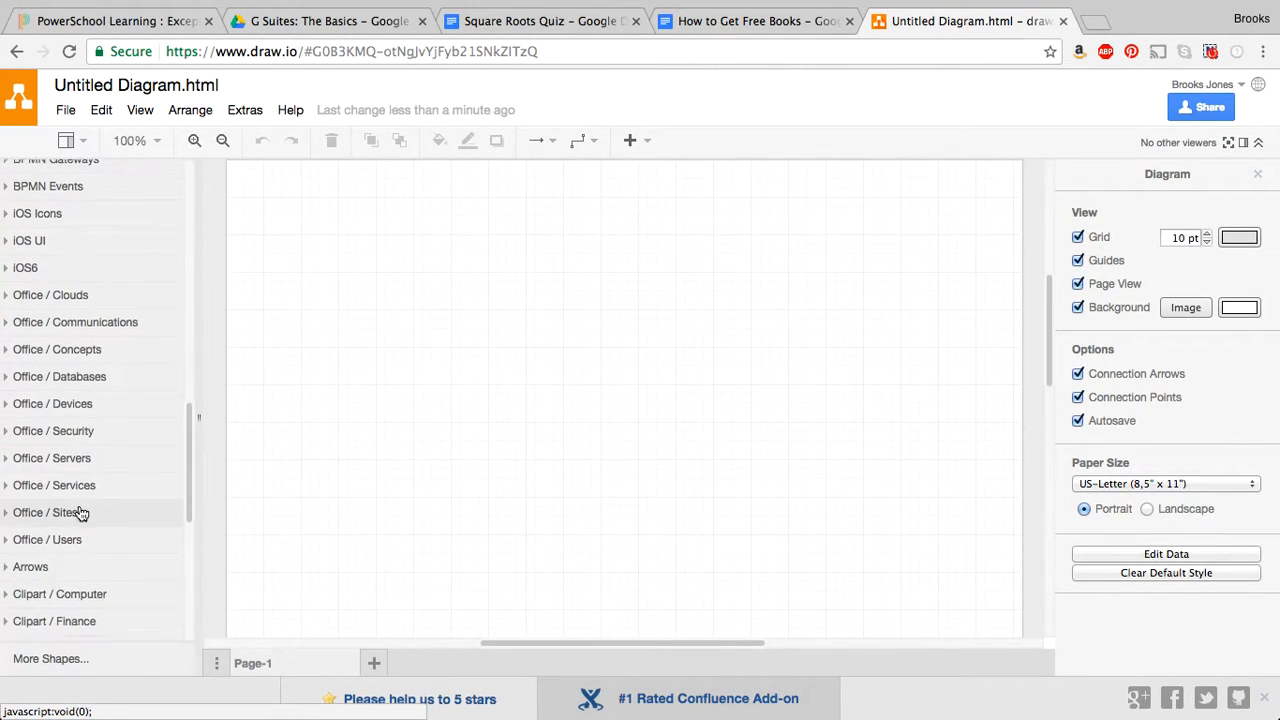
Expand the Office / Communications category and look through its icons.
{"action": "scroll", "coordinate": [37, 434], "scroll_direction": "up", "scroll_amount": 3}
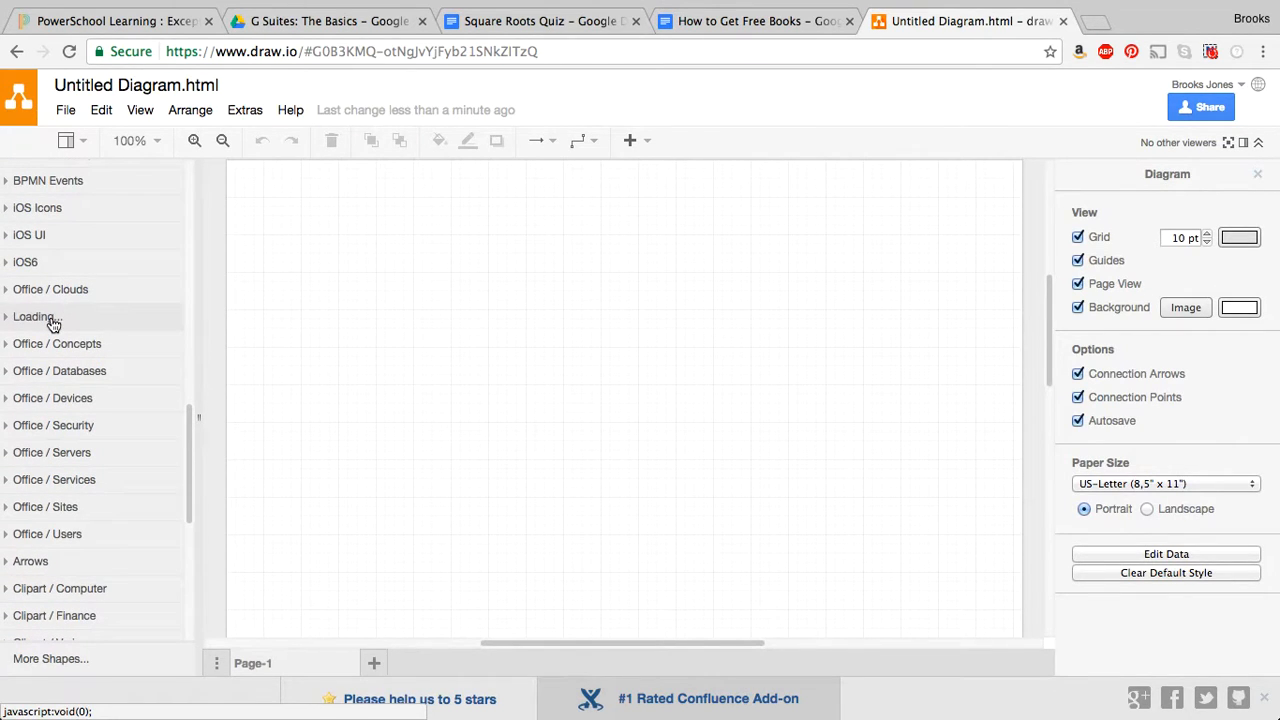
{"action": "mouse_move", "coordinate": [70, 525]}
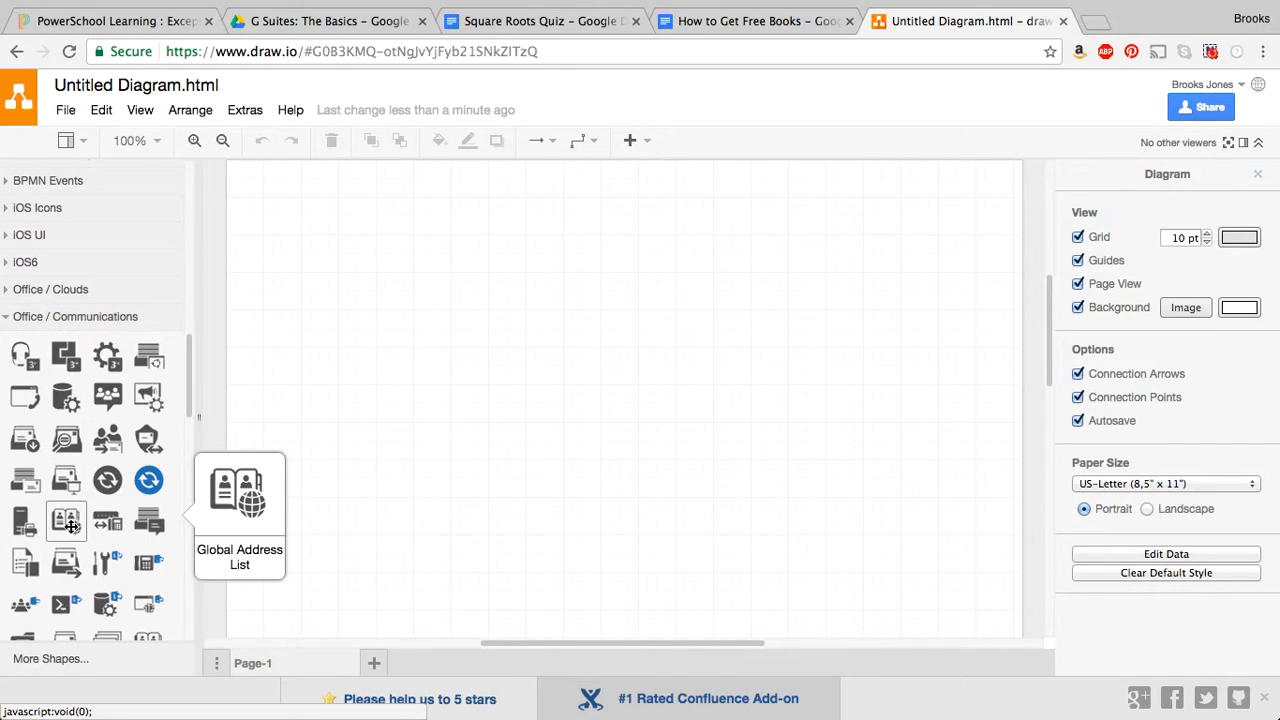
{"action": "scroll", "coordinate": [70, 525], "scroll_direction": "down", "scroll_amount": 3}
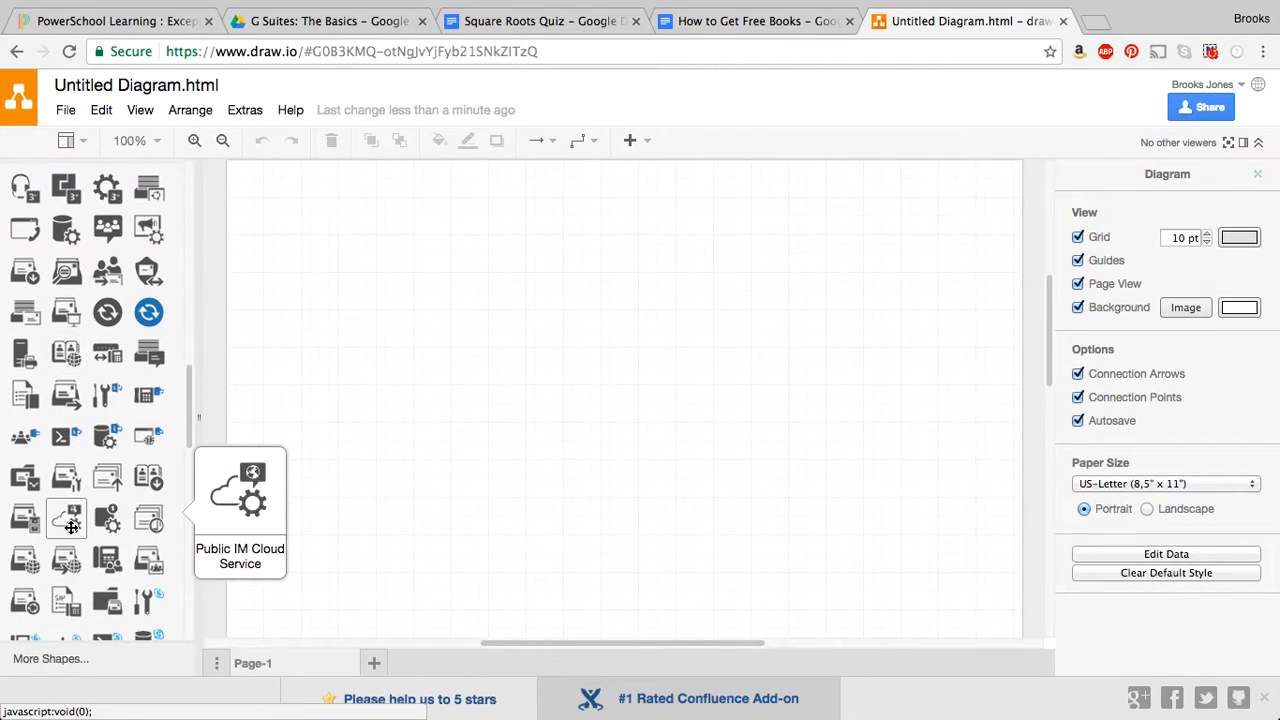
{"action": "mouse_move", "coordinate": [80, 440]}
{"action": "scroll", "coordinate": [80, 440], "scroll_direction": "down", "scroll_amount": 3}
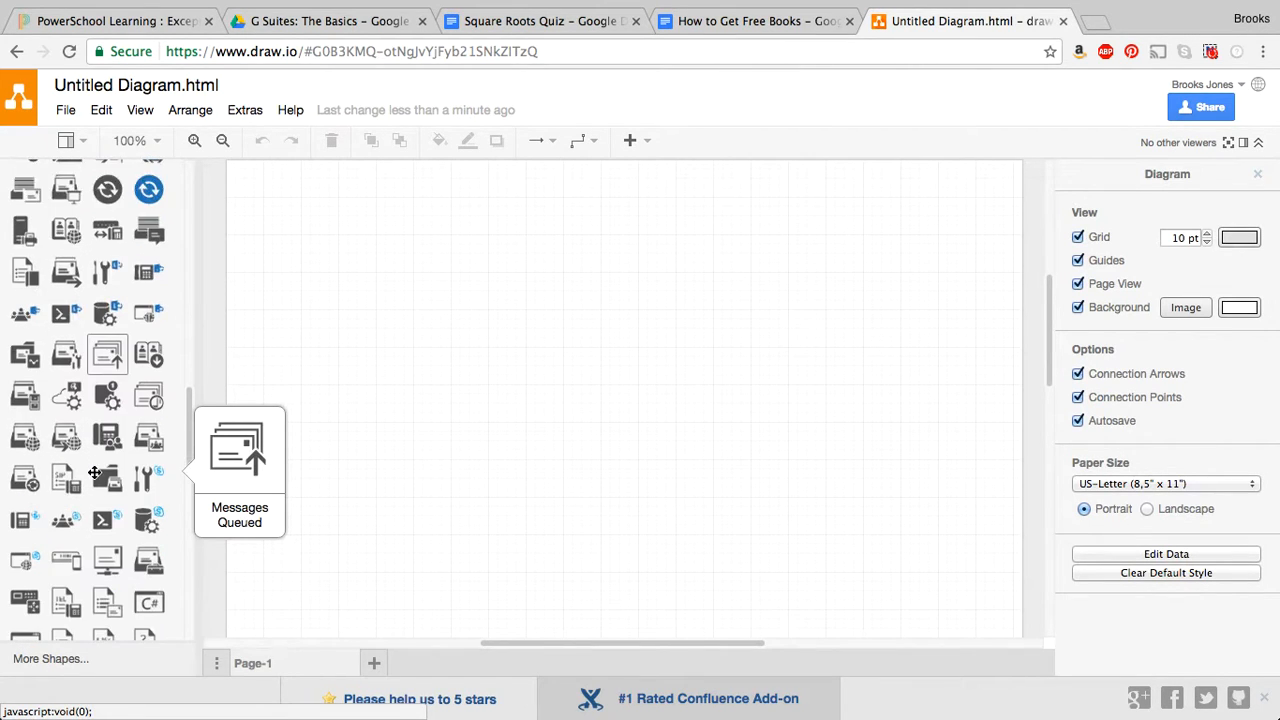
{"action": "mouse_move", "coordinate": [94, 471]}
{"action": "scroll", "coordinate": [94, 471], "scroll_direction": "down", "scroll_amount": 3}
{"action": "scroll", "coordinate": [94, 471], "scroll_direction": "up", "scroll_amount": 2}
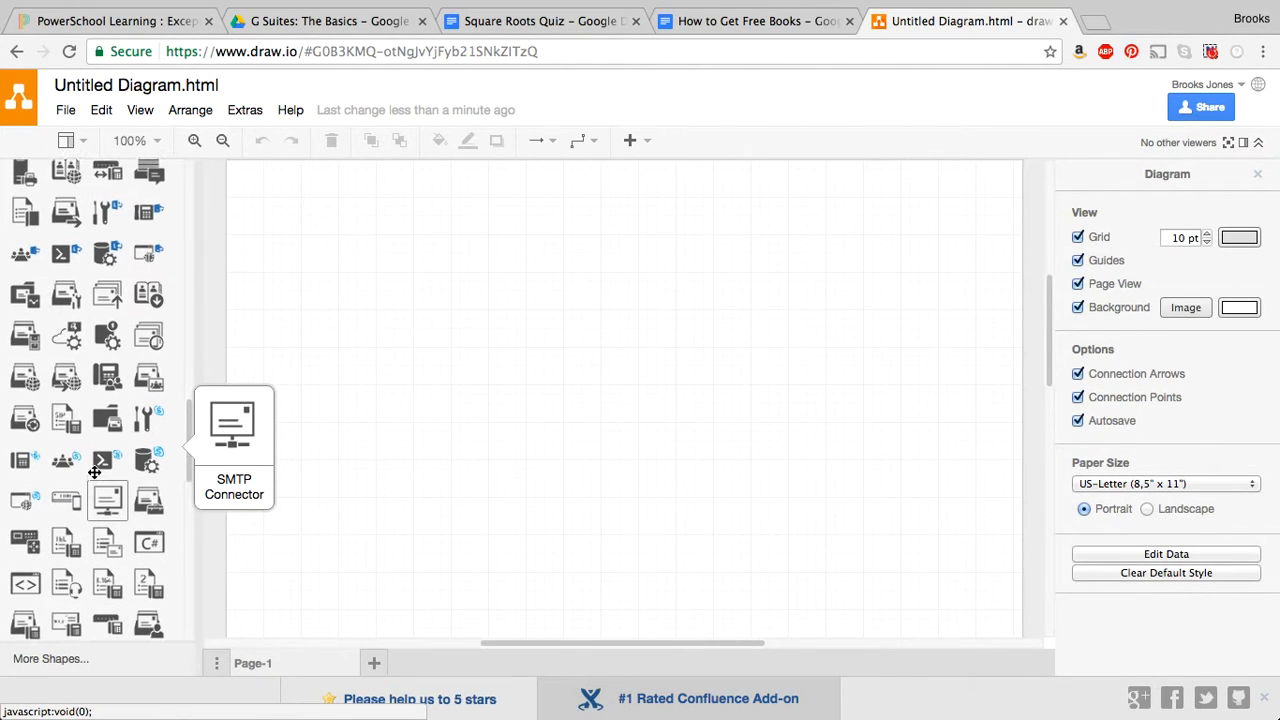
{"action": "scroll", "coordinate": [94, 471], "scroll_direction": "up", "scroll_amount": 2}
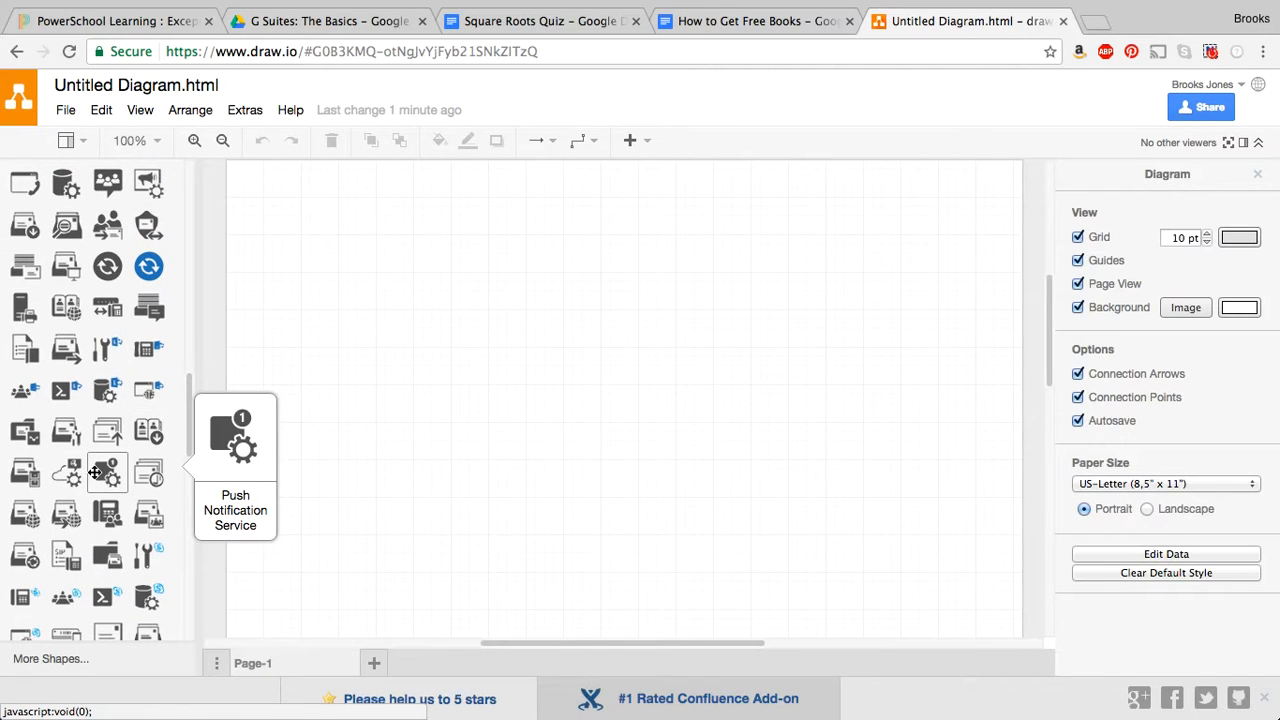
{"action": "scroll", "coordinate": [94, 471], "scroll_direction": "up", "scroll_amount": 2}
{"action": "scroll", "coordinate": [94, 471], "scroll_direction": "down", "scroll_amount": 5}
{"action": "scroll", "coordinate": [94, 471], "scroll_direction": "down", "scroll_amount": 2}
Add the Book, Journal shape from Office / Concepts to the diagram and enlarge it to about 67 x 80.
{"action": "left_click", "coordinate": [58, 472]}
{"action": "scroll", "coordinate": [58, 471], "scroll_direction": "down", "scroll_amount": 3}
{"action": "scroll", "coordinate": [58, 470], "scroll_direction": "down", "scroll_amount": 2}
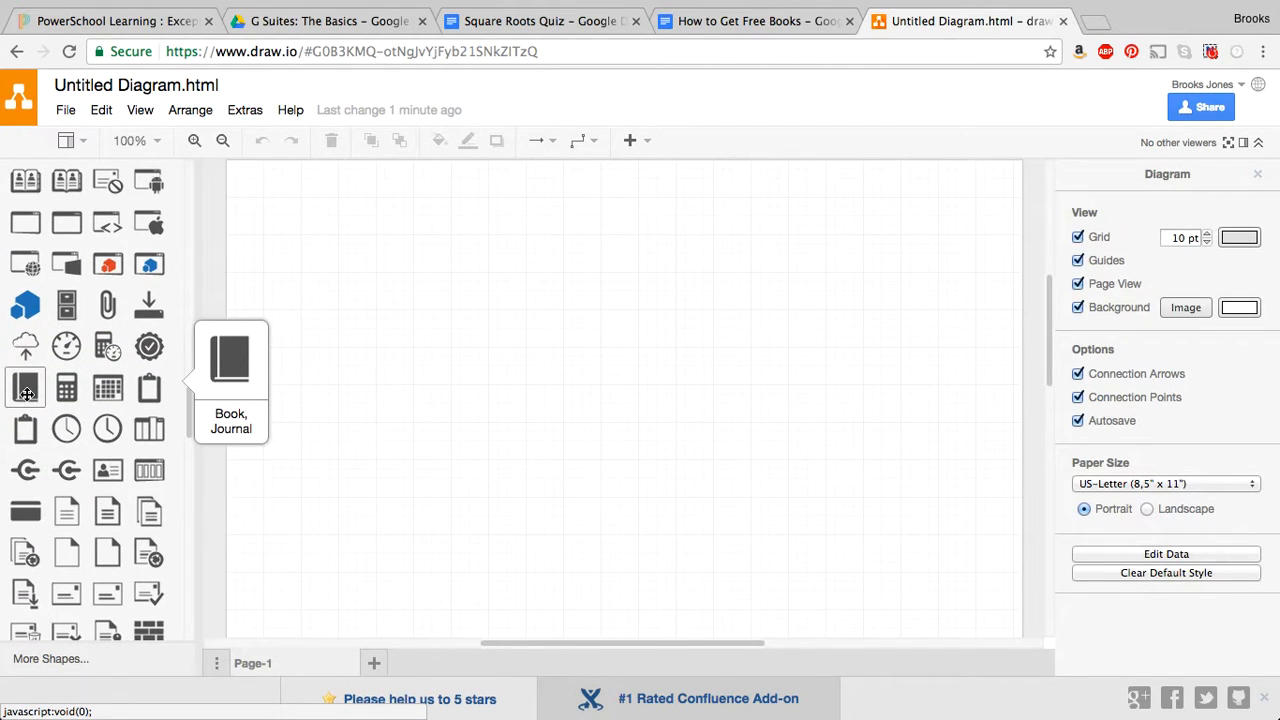
{"action": "left_click", "coordinate": [27, 390]}
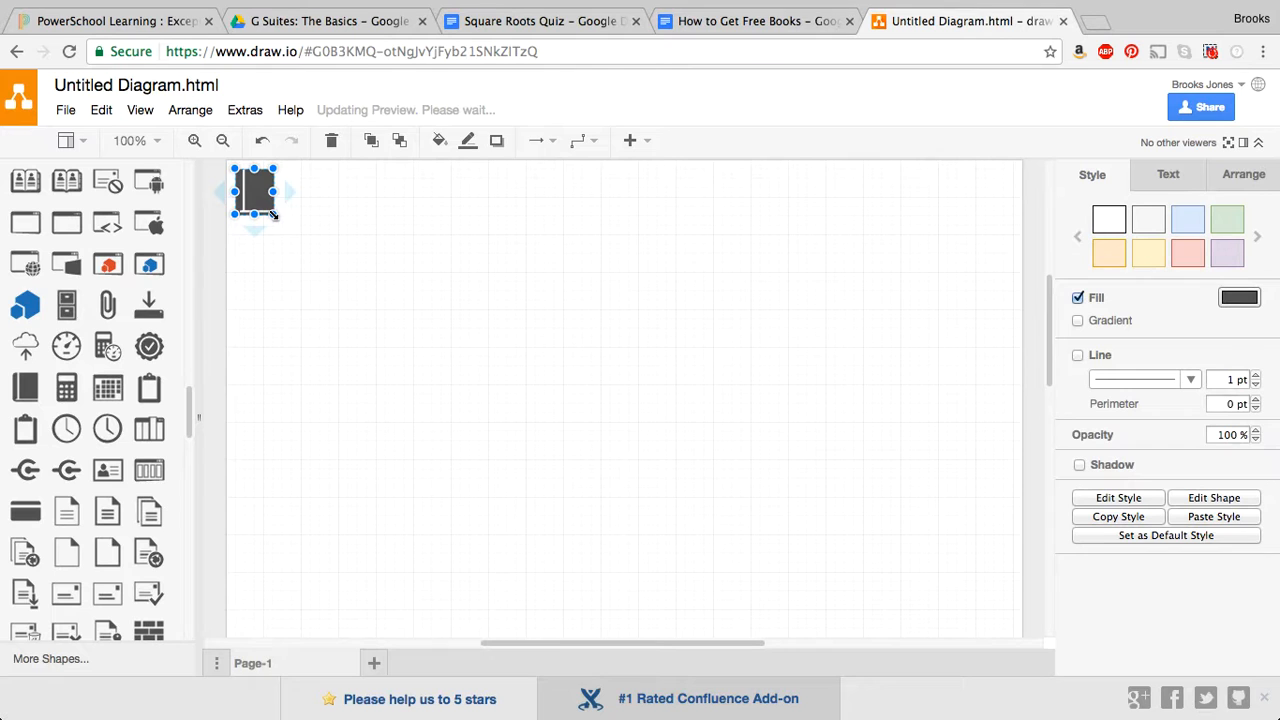
{"action": "left_click_drag", "start_coordinate": [272, 214], "coordinate": [301, 242]}
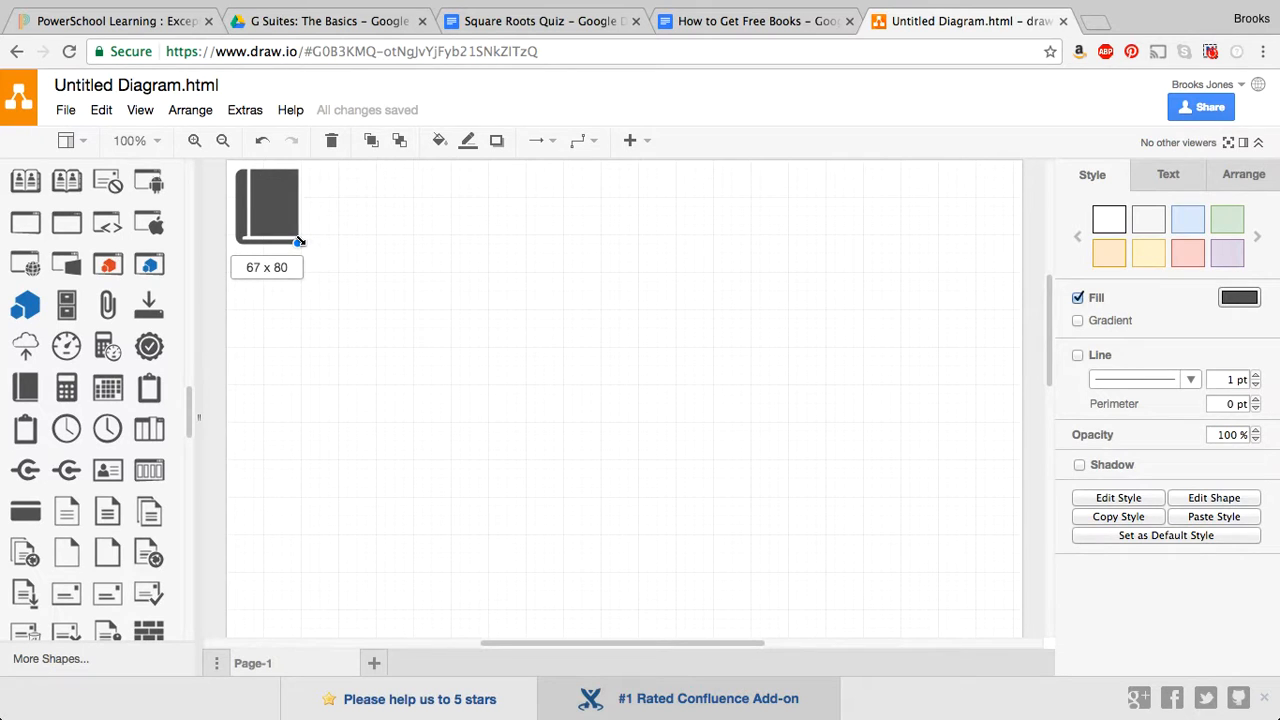
{"action": "left_click_drag", "start_coordinate": [299, 242], "coordinate": [299, 242]}
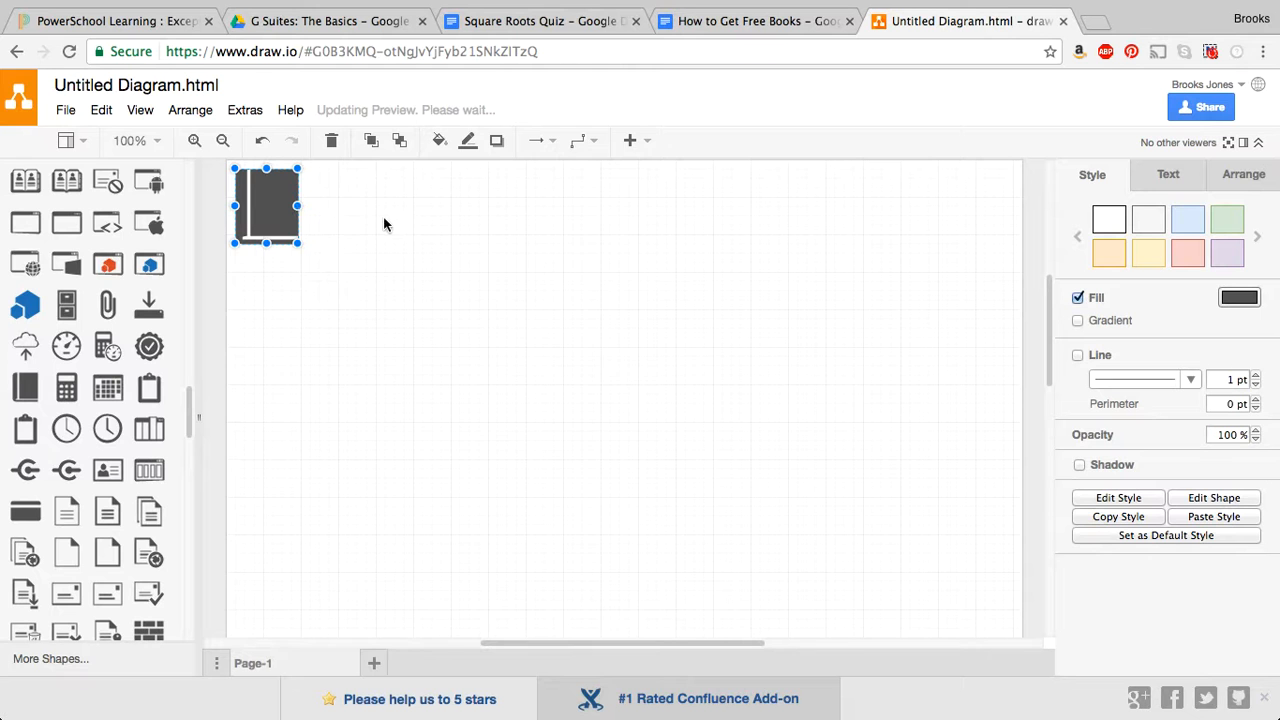
Switch to the How to Get Free Books document and check the colour of its headings.
{"action": "left_click", "coordinate": [697, 22]}
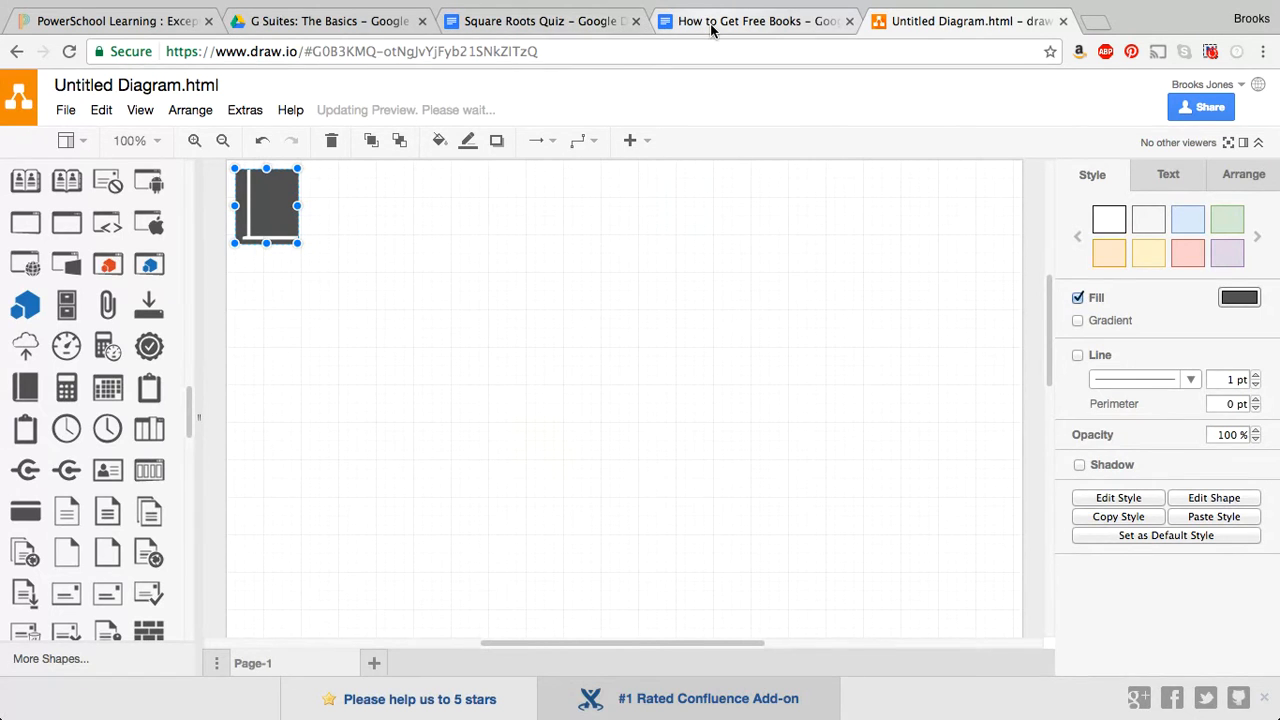
{"action": "scroll", "coordinate": [492, 288], "scroll_direction": "up", "scroll_amount": 5}
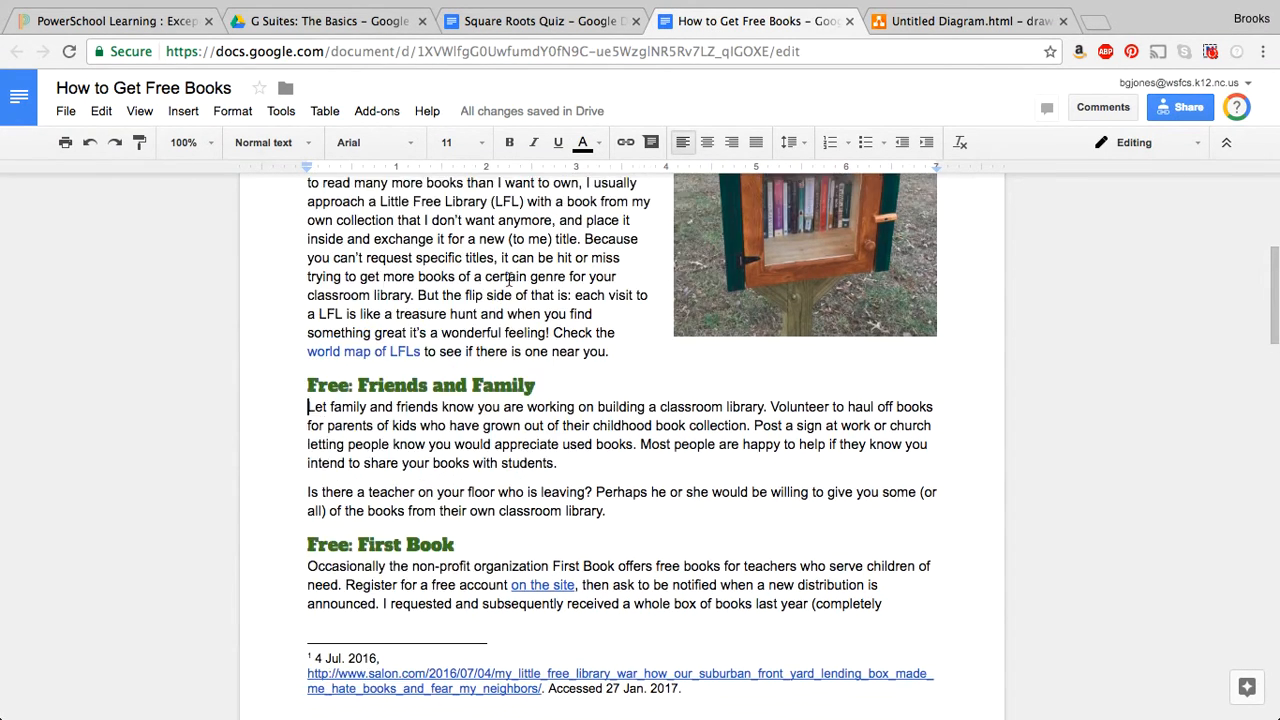
{"action": "scroll", "coordinate": [509, 280], "scroll_direction": "down", "scroll_amount": 9}
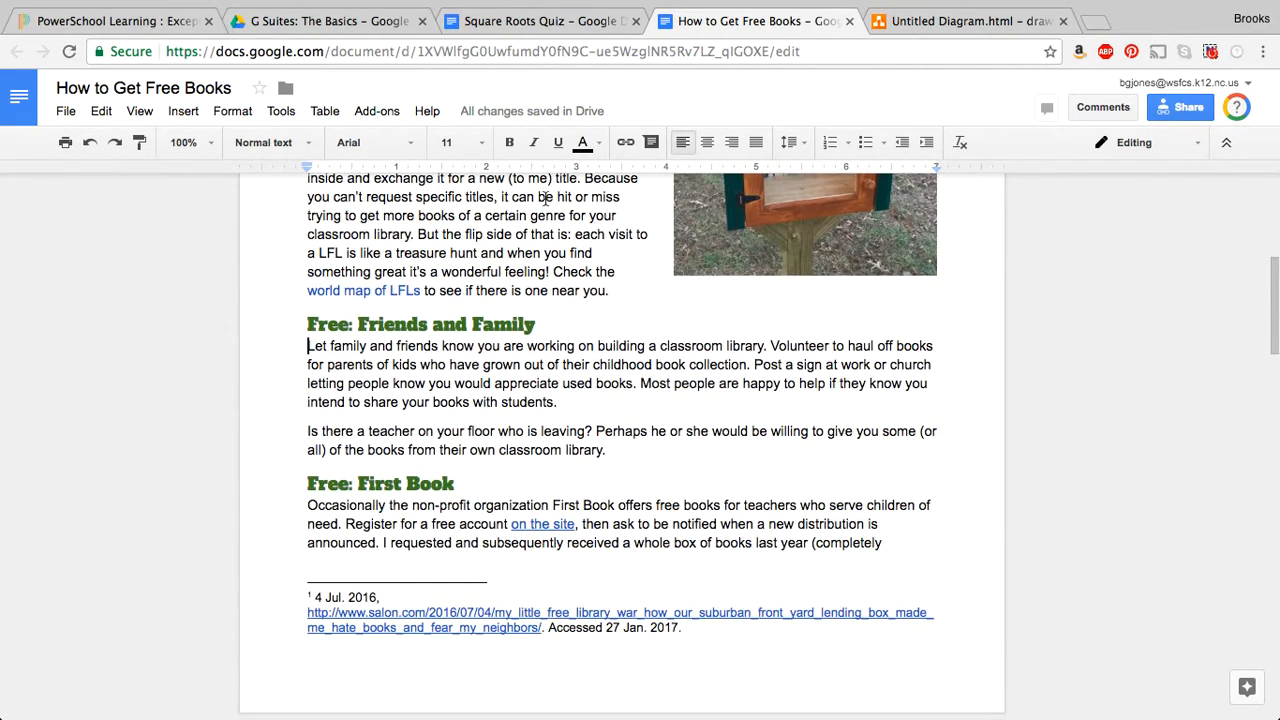
Return to the draw.io diagram, fill the book shape with dark green 006600, and deselect it.
{"action": "left_click", "coordinate": [905, 37]}
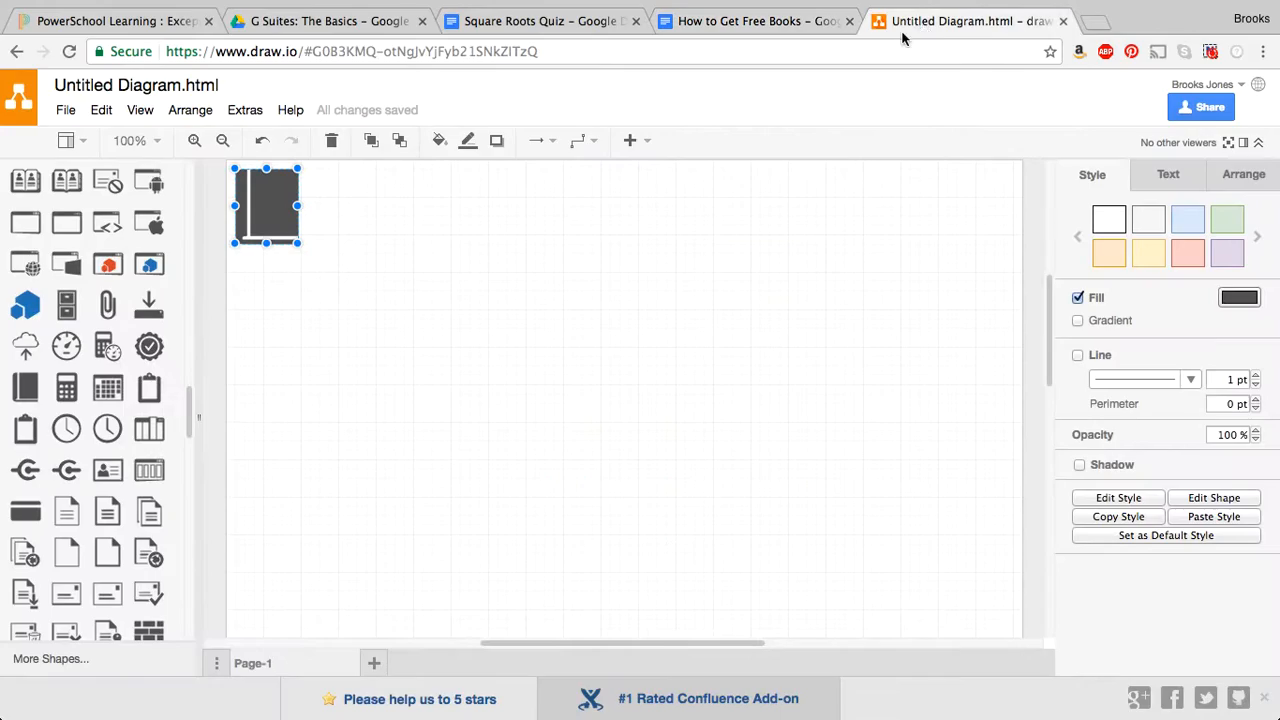
{"action": "left_click", "coordinate": [441, 141]}
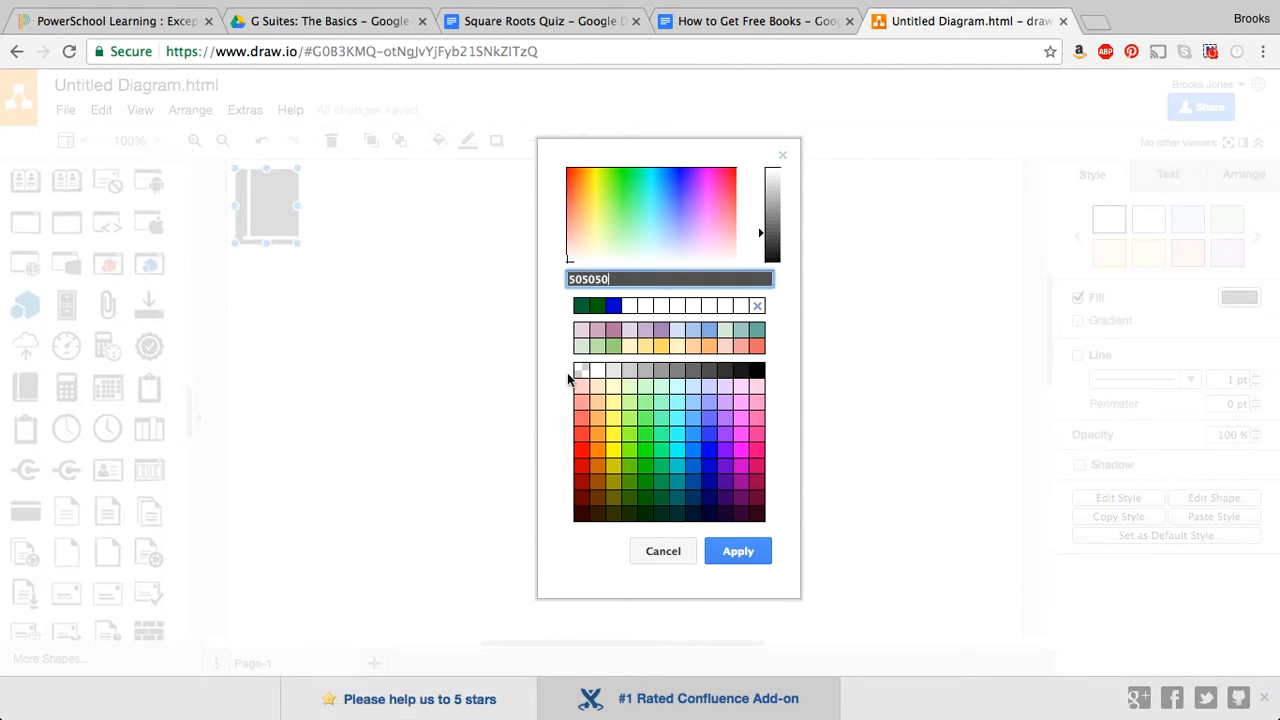
{"action": "left_click", "coordinate": [647, 502]}
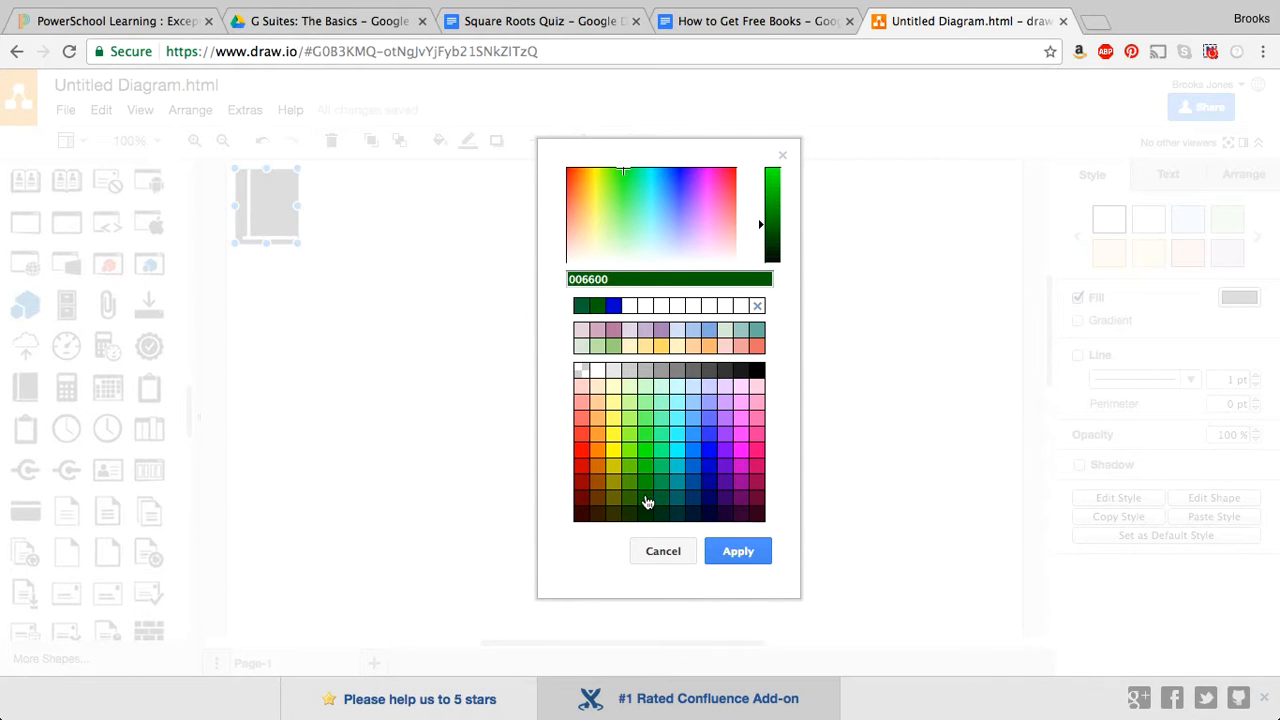
{"action": "left_click", "coordinate": [731, 556]}
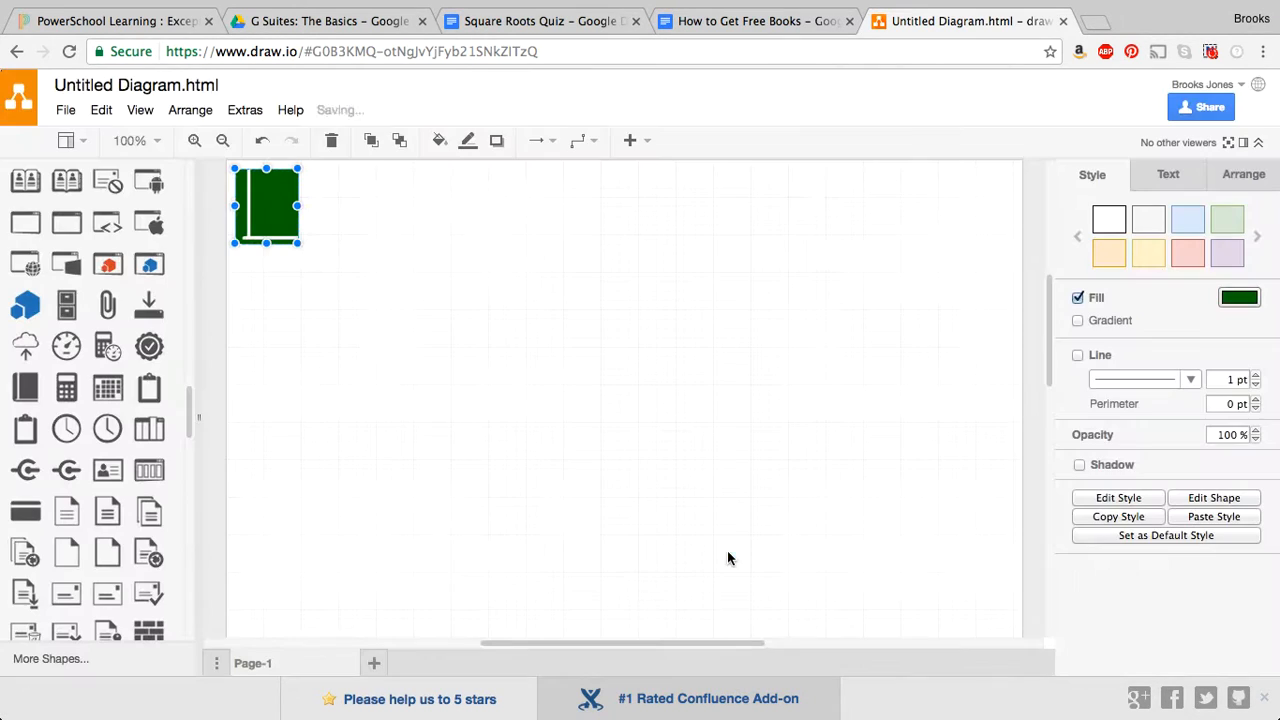
{"action": "left_click", "coordinate": [340, 255]}
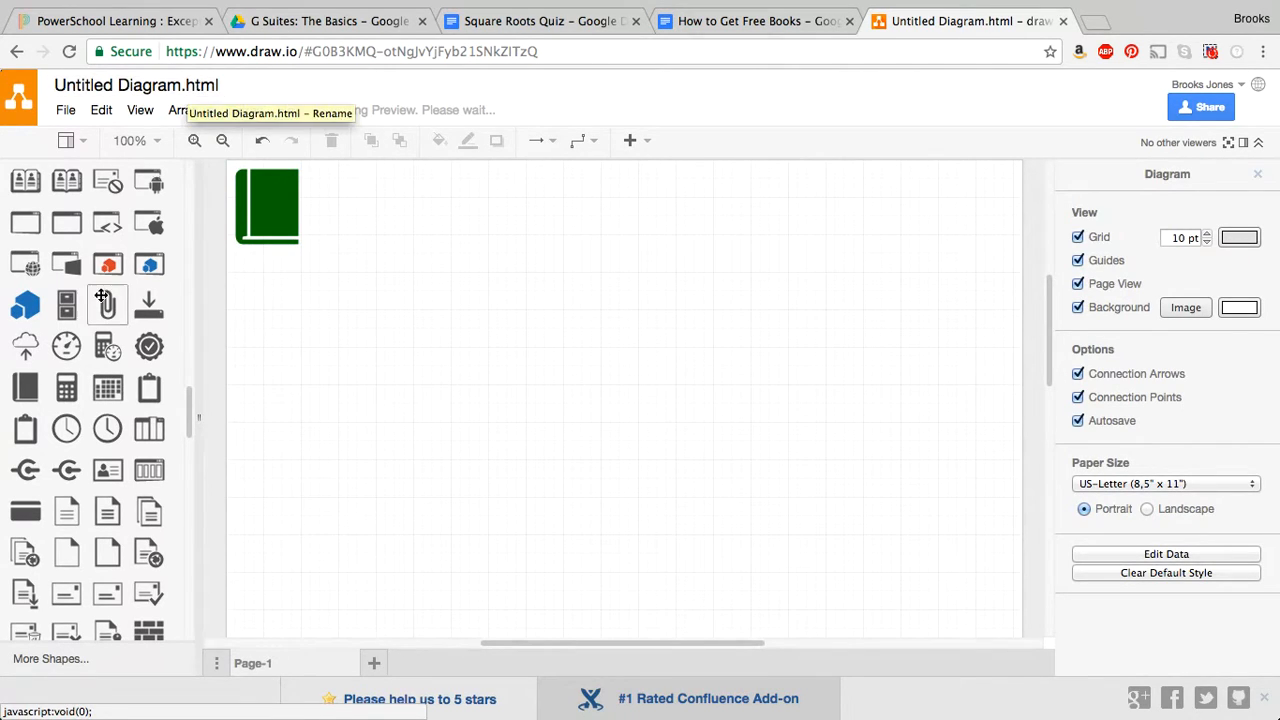
Look through the remaining Office / Concepts icons and the Office, Clipart and Signs categories below them.
{"action": "scroll", "coordinate": [63, 515], "scroll_direction": "down", "scroll_amount": 1}
{"action": "scroll", "coordinate": [63, 515], "scroll_direction": "down", "scroll_amount": 10}
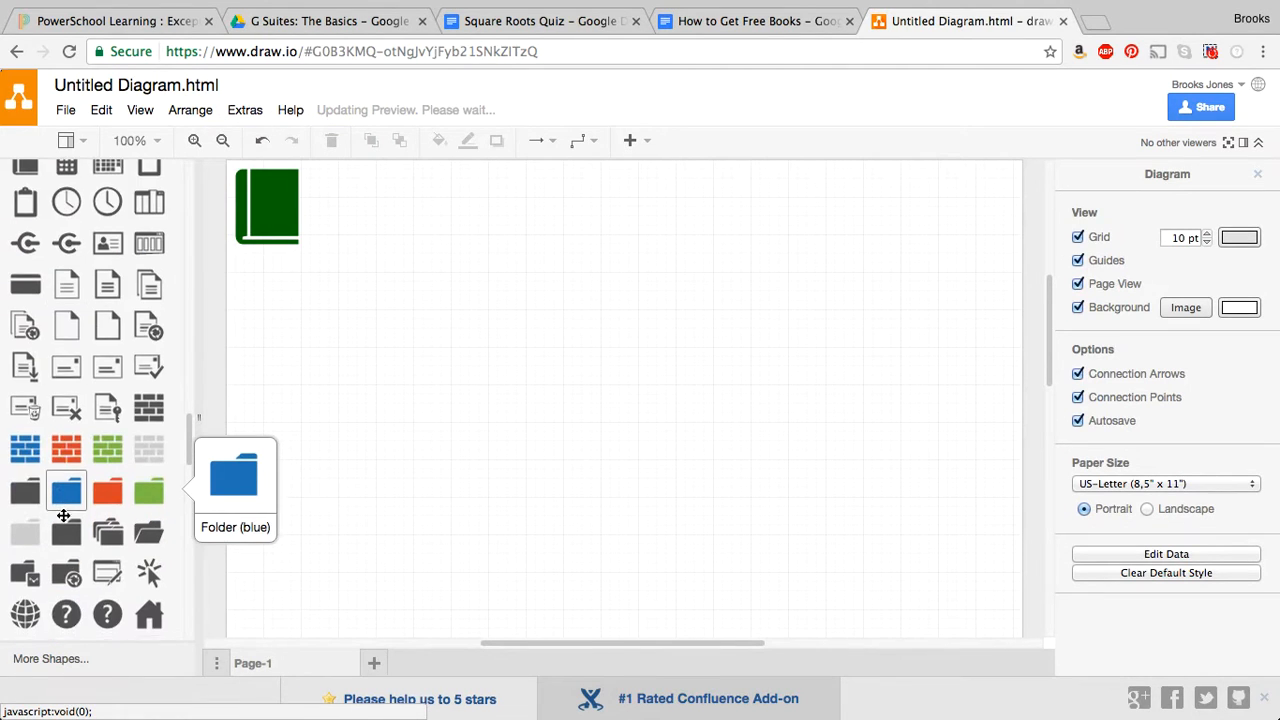
{"action": "scroll", "coordinate": [63, 515], "scroll_direction": "down", "scroll_amount": 6}
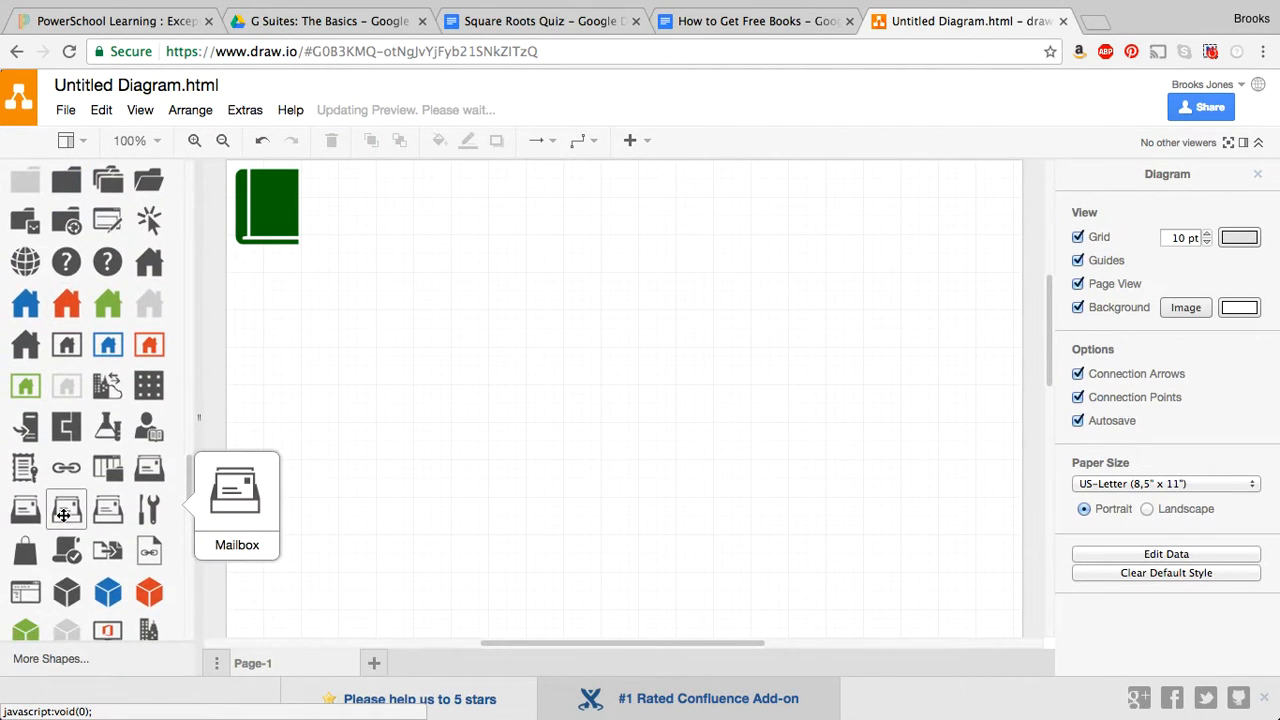
{"action": "scroll", "coordinate": [63, 515], "scroll_direction": "down", "scroll_amount": 8}
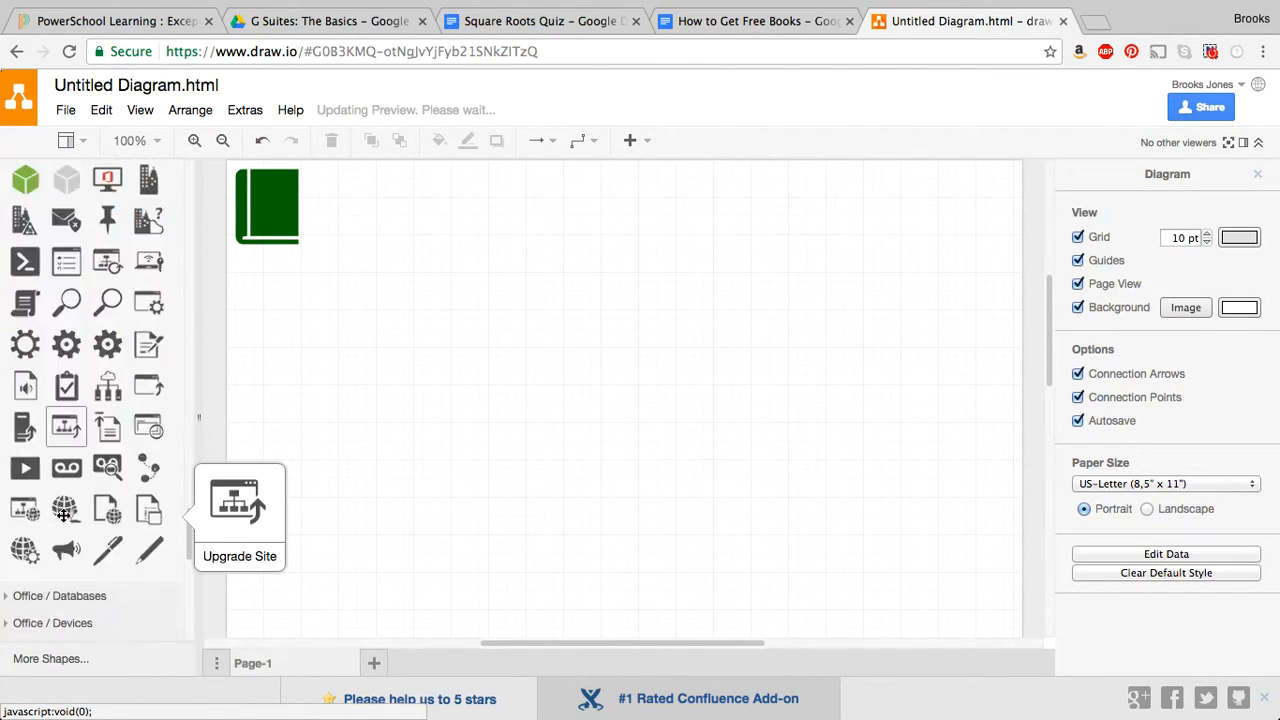
{"action": "scroll", "coordinate": [63, 521], "scroll_direction": "down", "scroll_amount": 3}
{"action": "scroll", "coordinate": [63, 521], "scroll_direction": "up", "scroll_amount": 5}
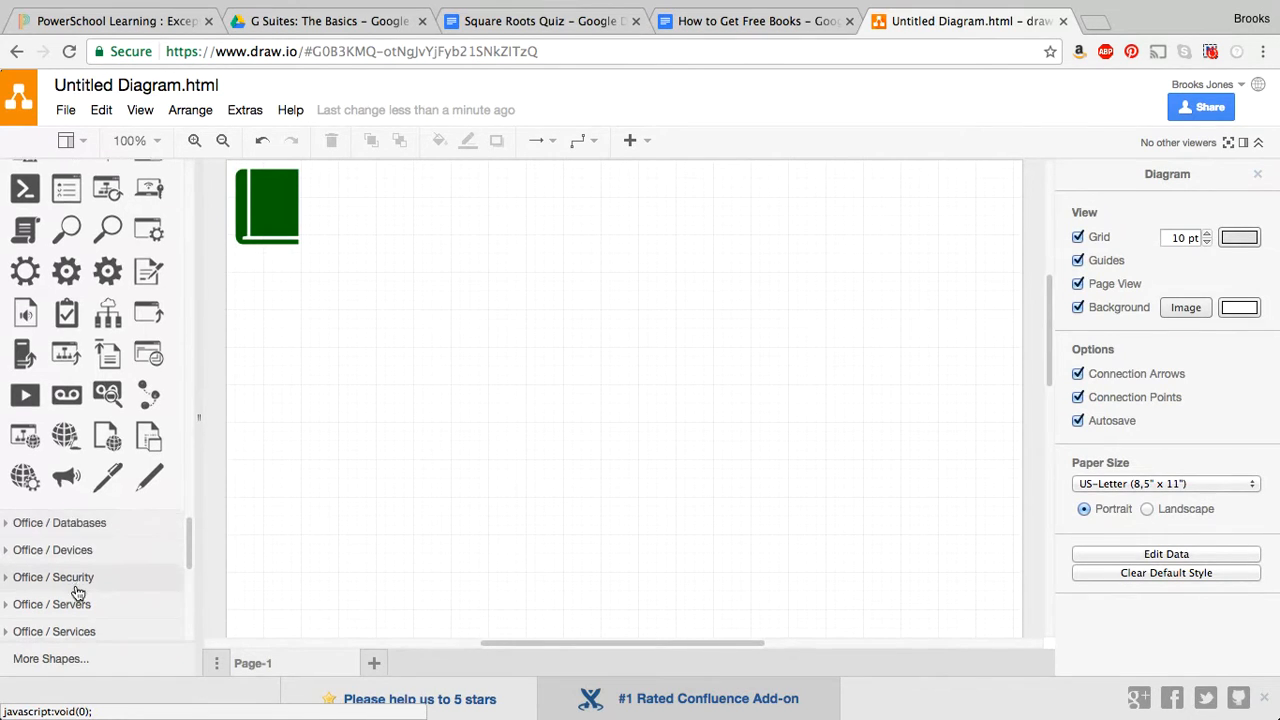
{"action": "scroll", "coordinate": [60, 590], "scroll_direction": "down", "scroll_amount": 4}
{"action": "scroll", "coordinate": [78, 593], "scroll_direction": "down", "scroll_amount": 6}
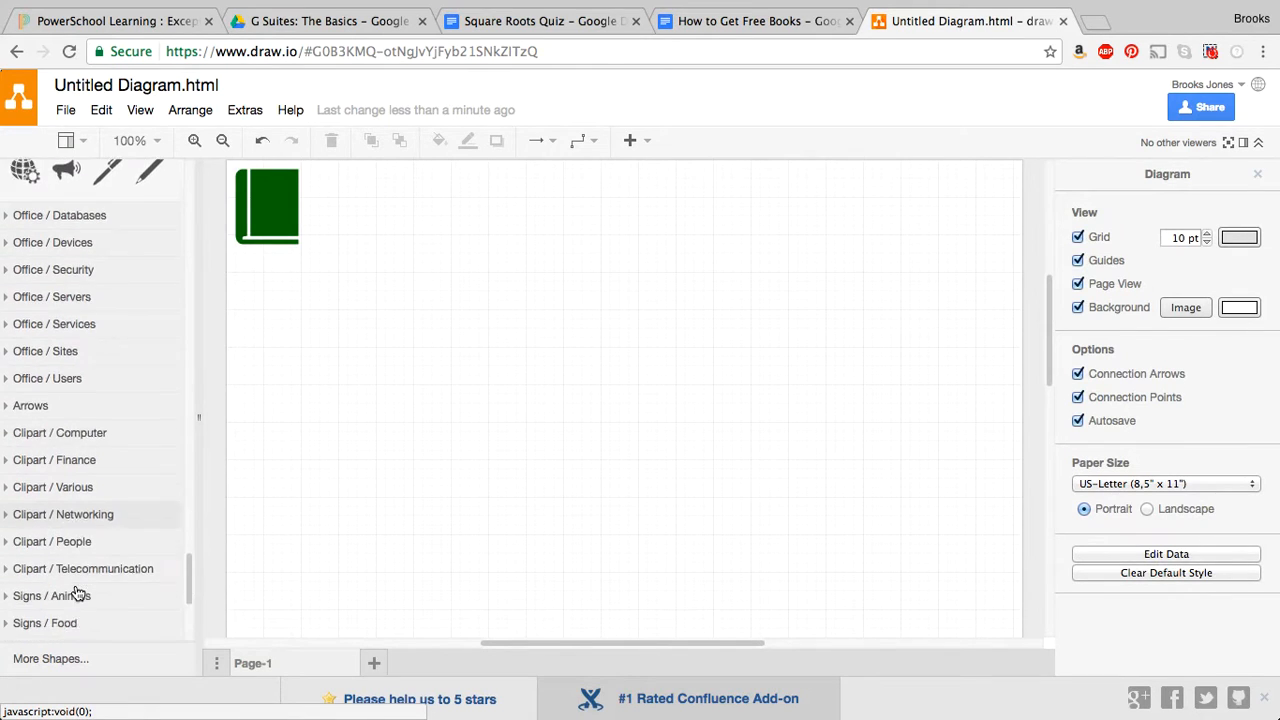
{"action": "scroll", "coordinate": [72, 590], "scroll_direction": "down", "scroll_amount": 3}
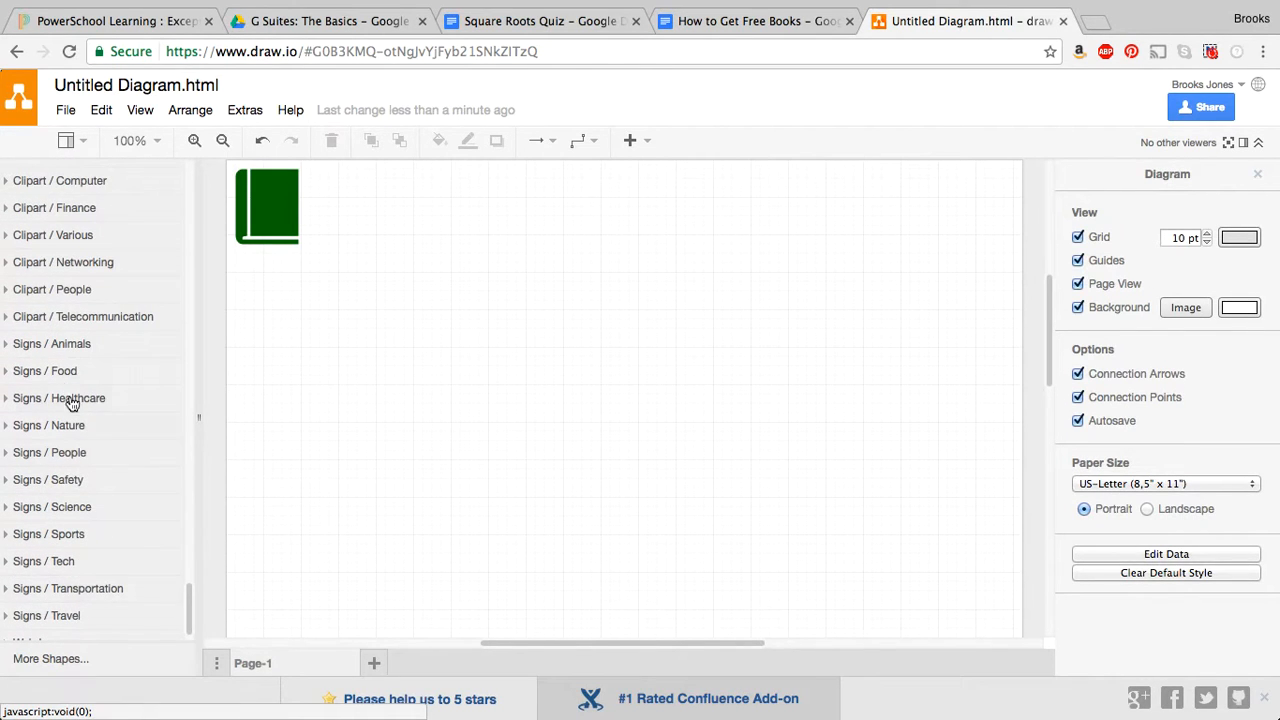
View the Signs / Food shapes, collapse that category, and view the Signs / Safety shapes.
{"action": "left_click", "coordinate": [51, 371]}
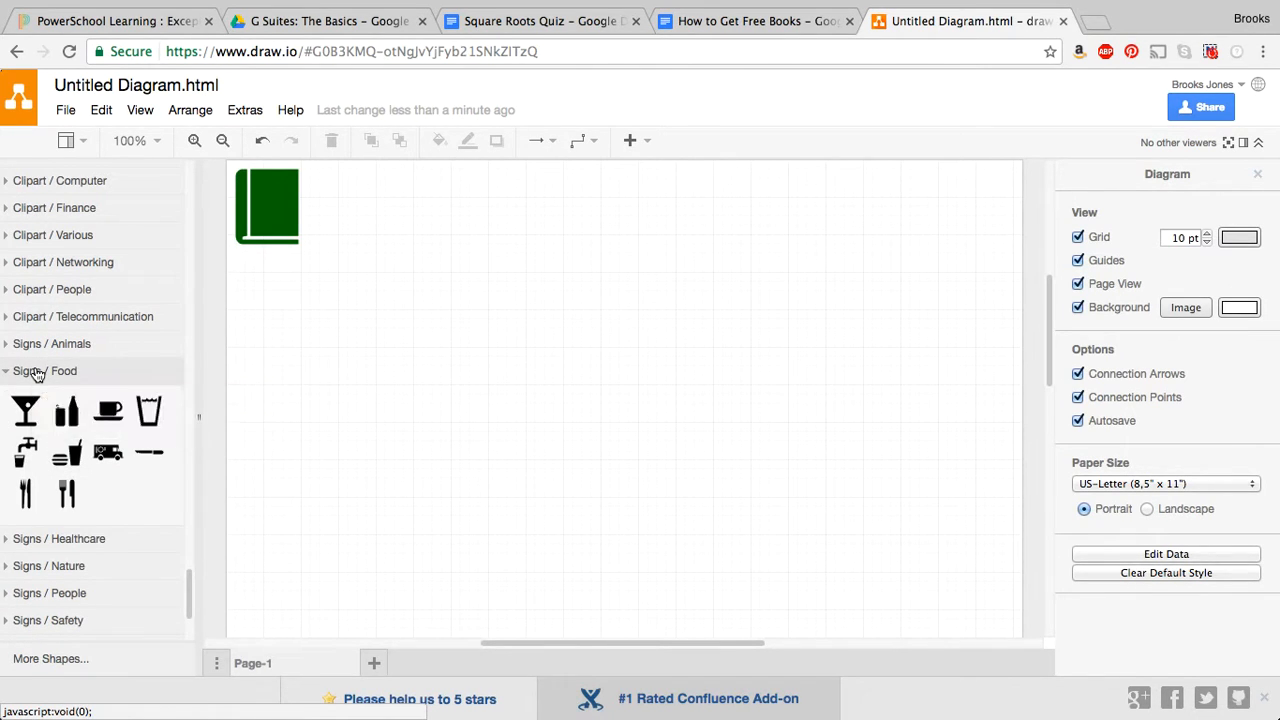
{"action": "left_click", "coordinate": [36, 372]}
{"action": "left_click", "coordinate": [50, 477]}
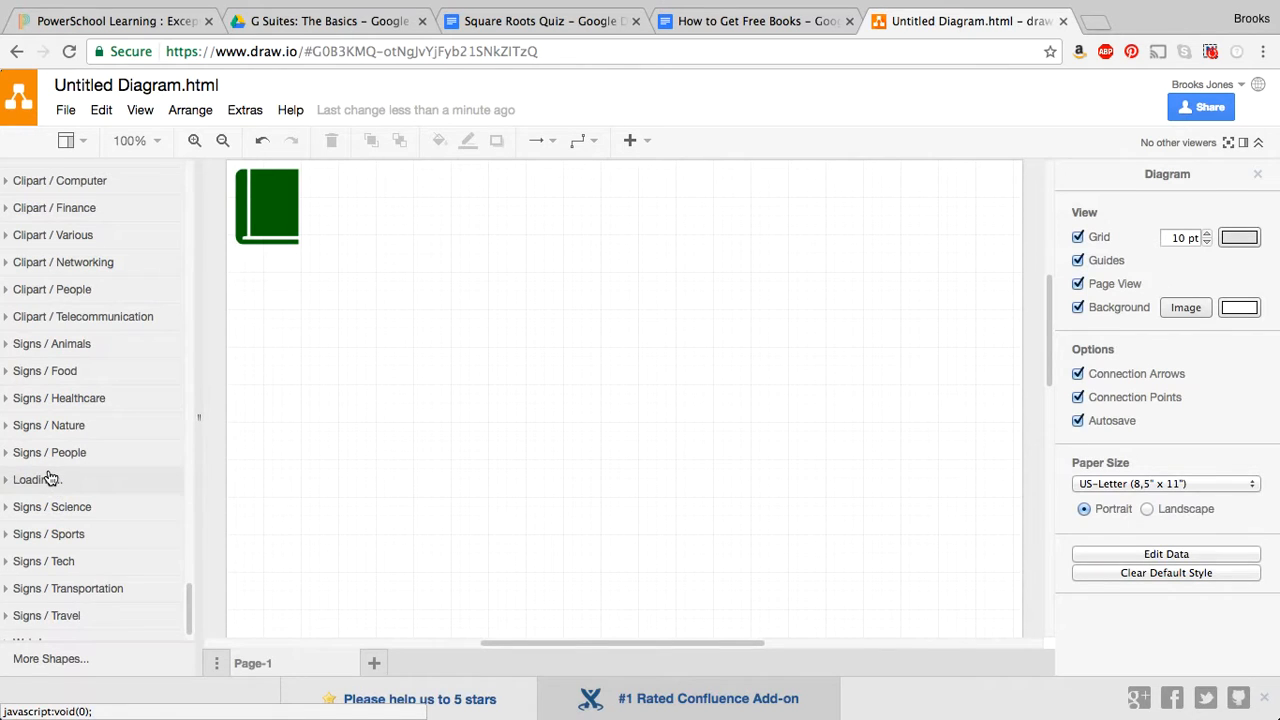
{"action": "scroll", "coordinate": [50, 477], "scroll_direction": "down", "scroll_amount": 5}
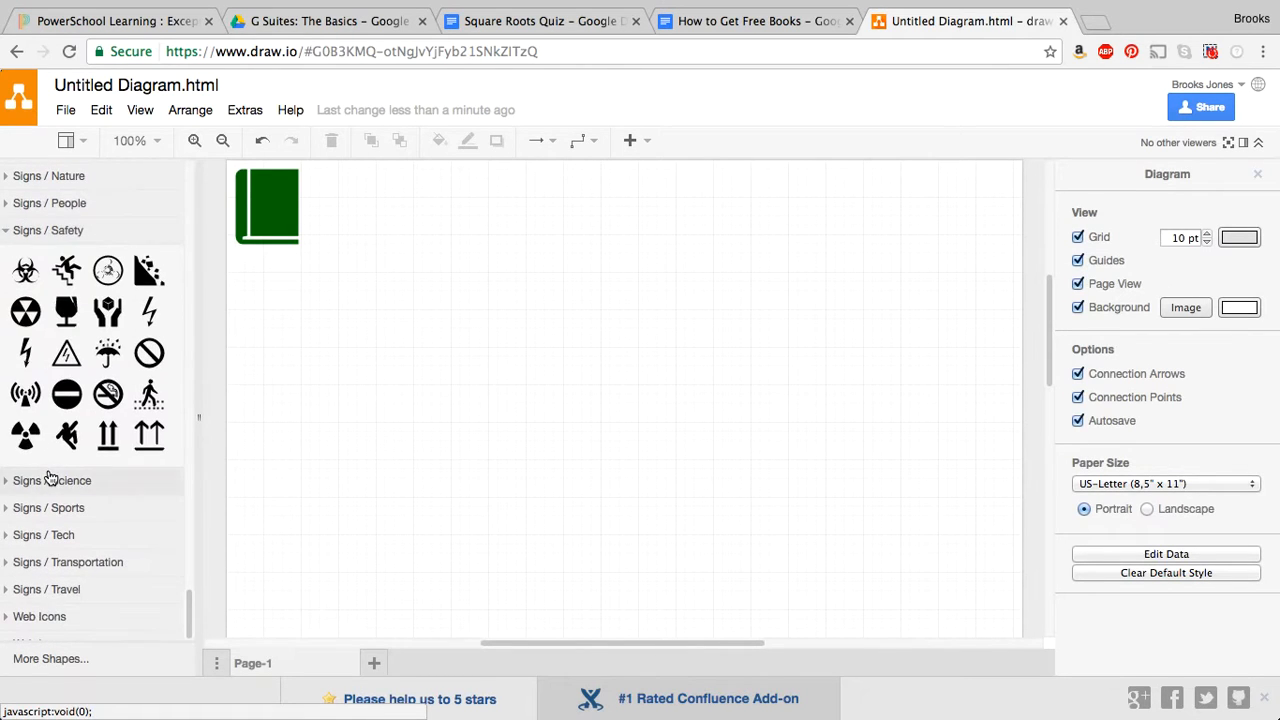
Expand the Signs / Science and Signs / Sports categories and look through their shapes.
{"action": "left_click", "coordinate": [50, 481]}
{"action": "scroll", "coordinate": [50, 482], "scroll_direction": "down", "scroll_amount": 3}
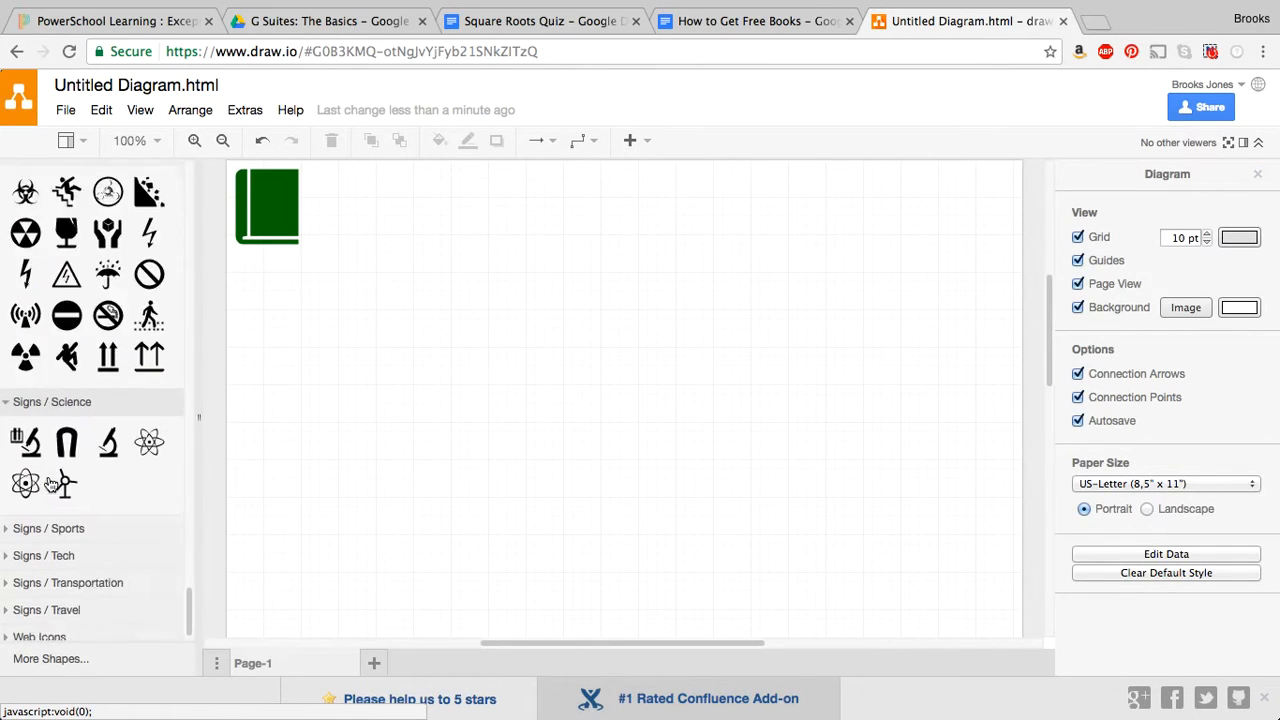
{"action": "left_click", "coordinate": [55, 496]}
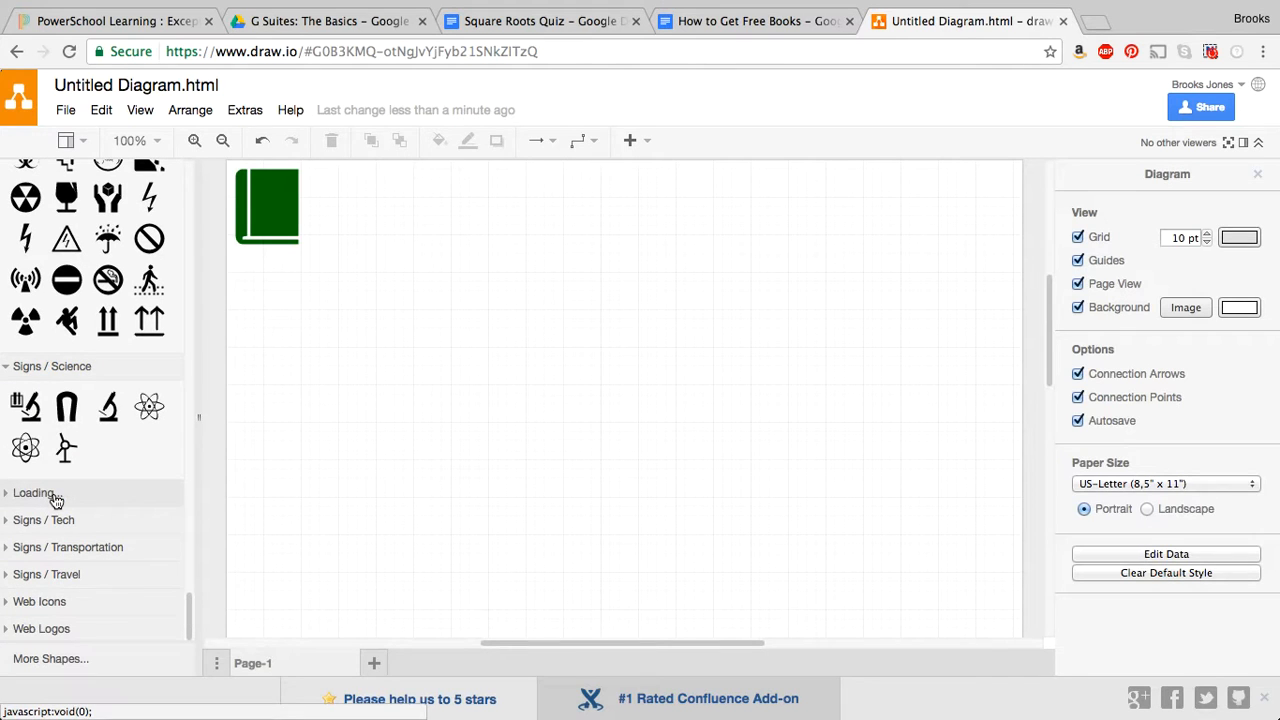
{"action": "scroll", "coordinate": [55, 498], "scroll_direction": "down", "scroll_amount": 6}
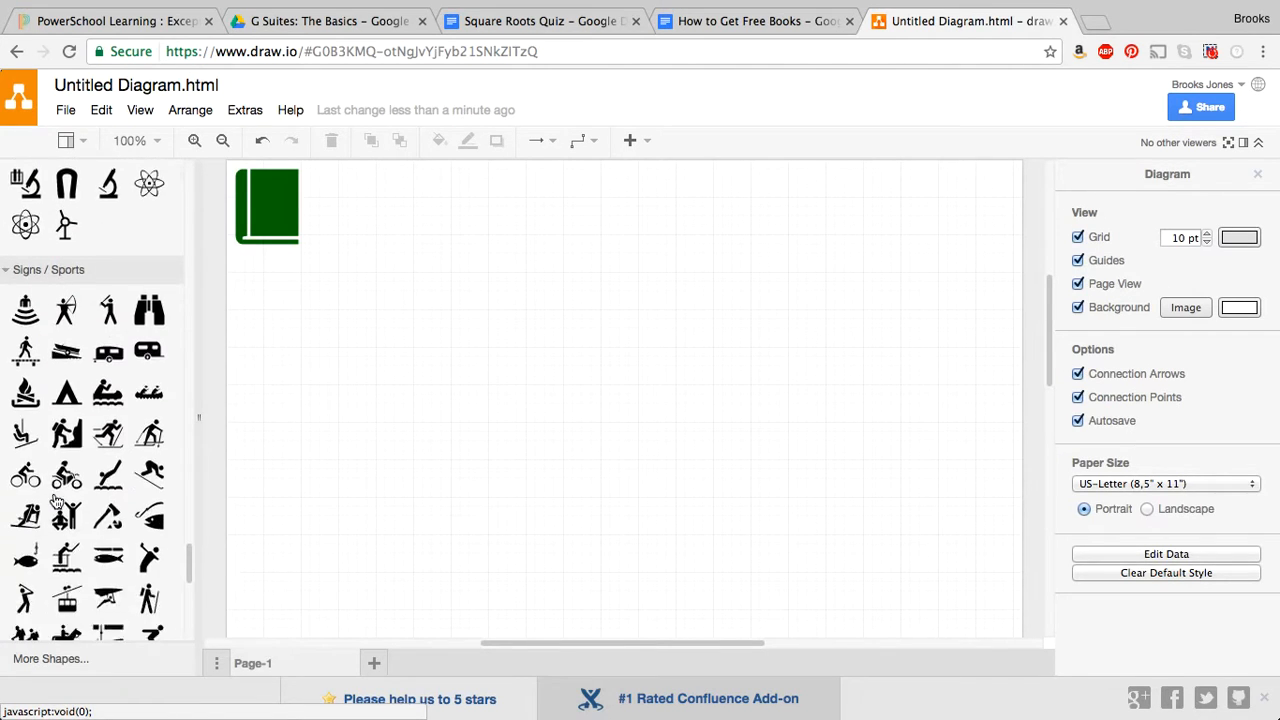
{"action": "scroll", "coordinate": [55, 497], "scroll_direction": "down", "scroll_amount": 10}
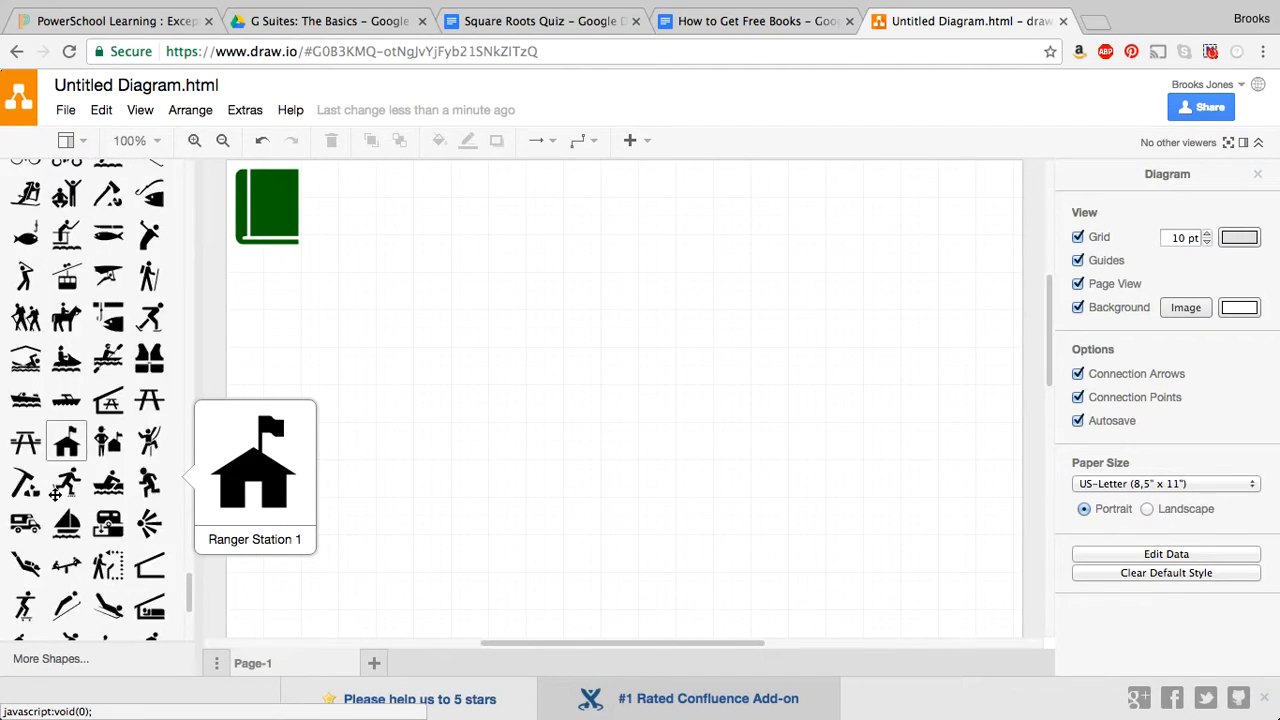
Rename the untitled diagram to GreenBook, keeping the .html extension.
{"action": "scroll", "coordinate": [55, 497], "scroll_direction": "up", "scroll_amount": 8}
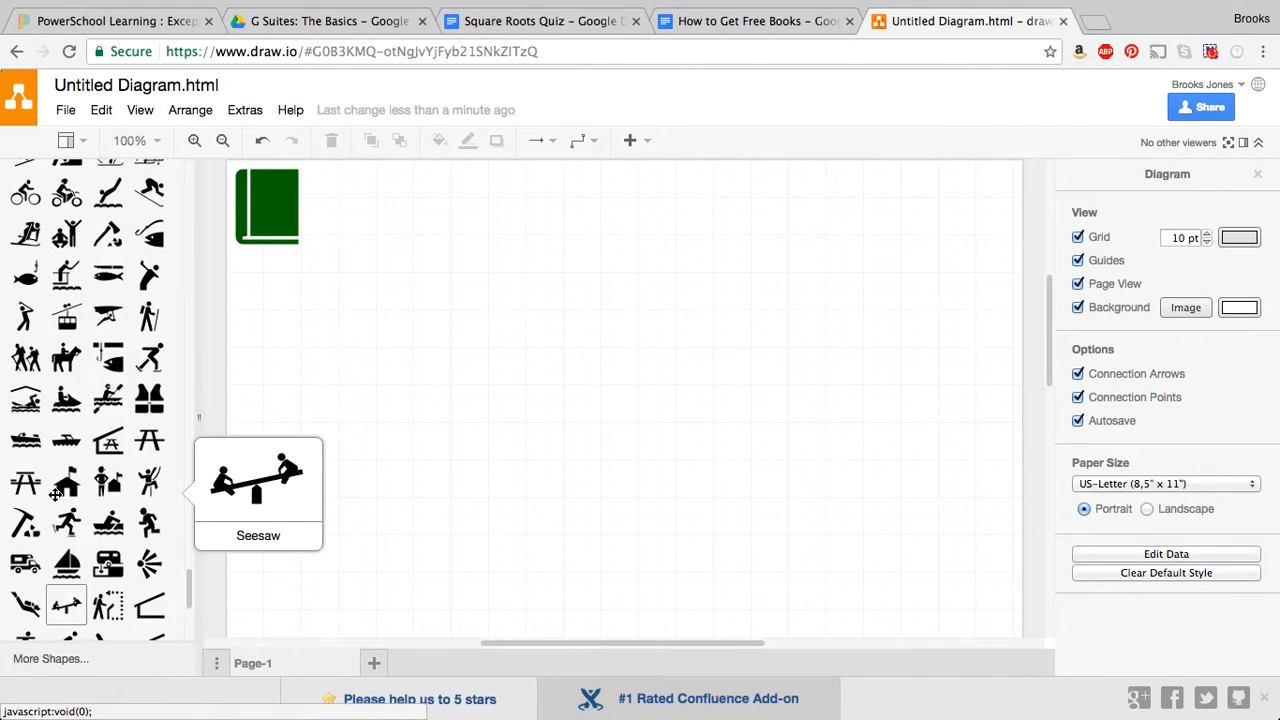
{"action": "scroll", "coordinate": [55, 495], "scroll_direction": "up", "scroll_amount": 1}
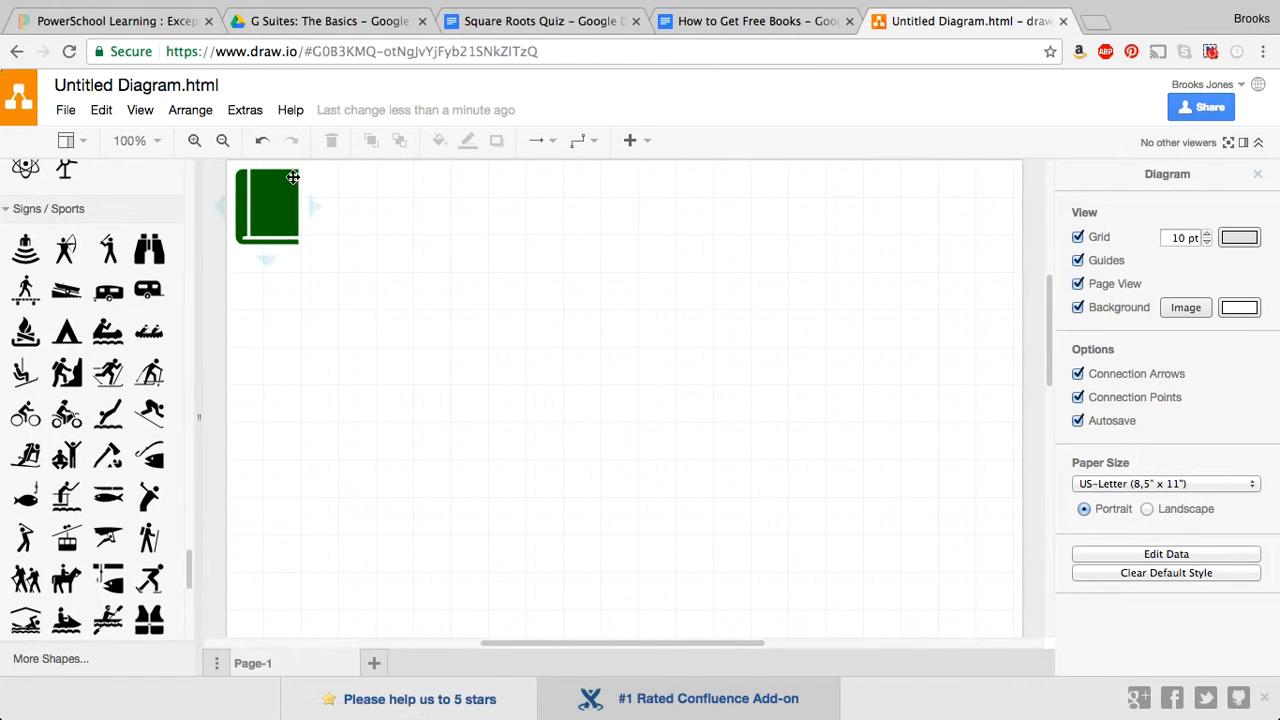
{"action": "left_click", "coordinate": [168, 88]}
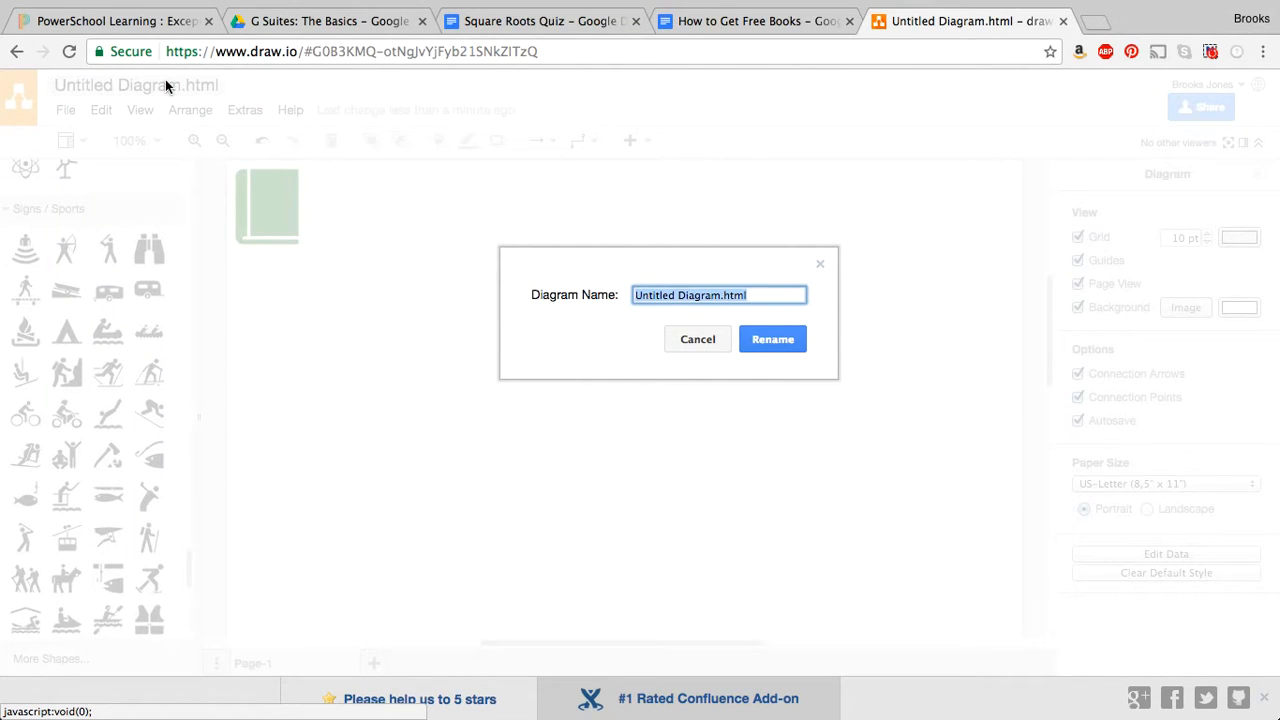
{"action": "left_click", "coordinate": [719, 293]}
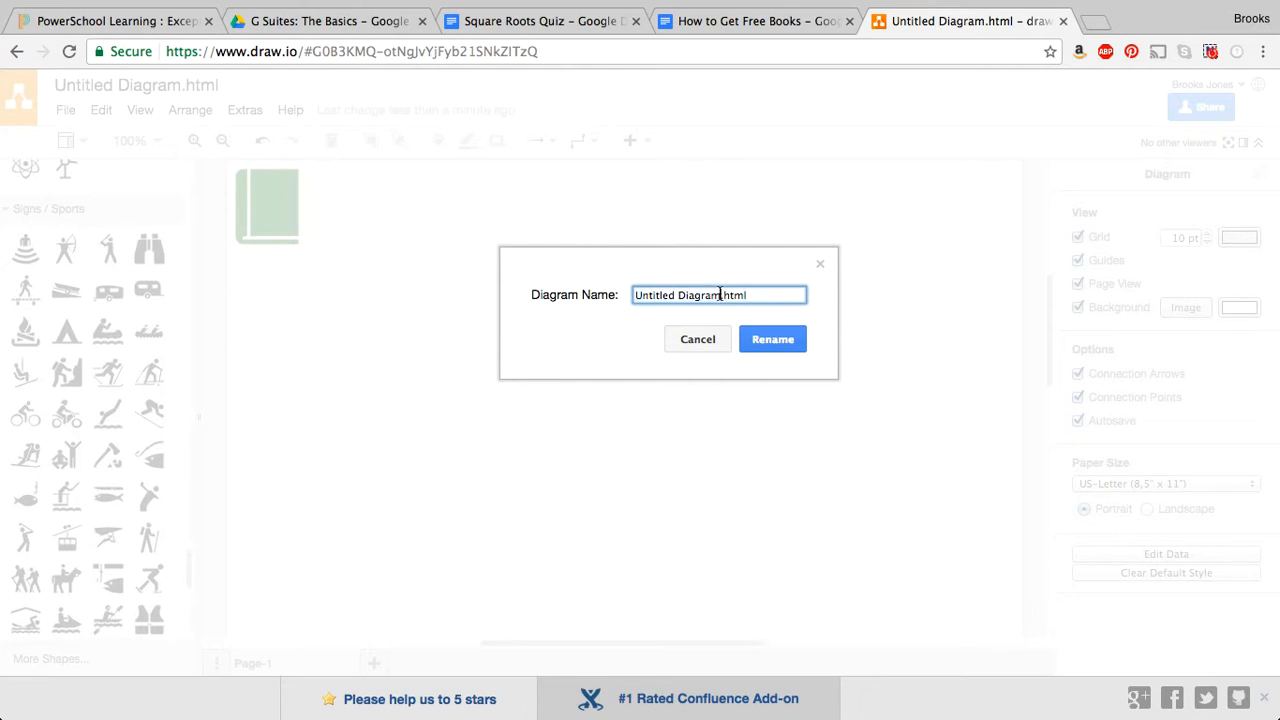
{"action": "left_click_drag", "start_coordinate": [719, 294], "coordinate": [619, 298]}
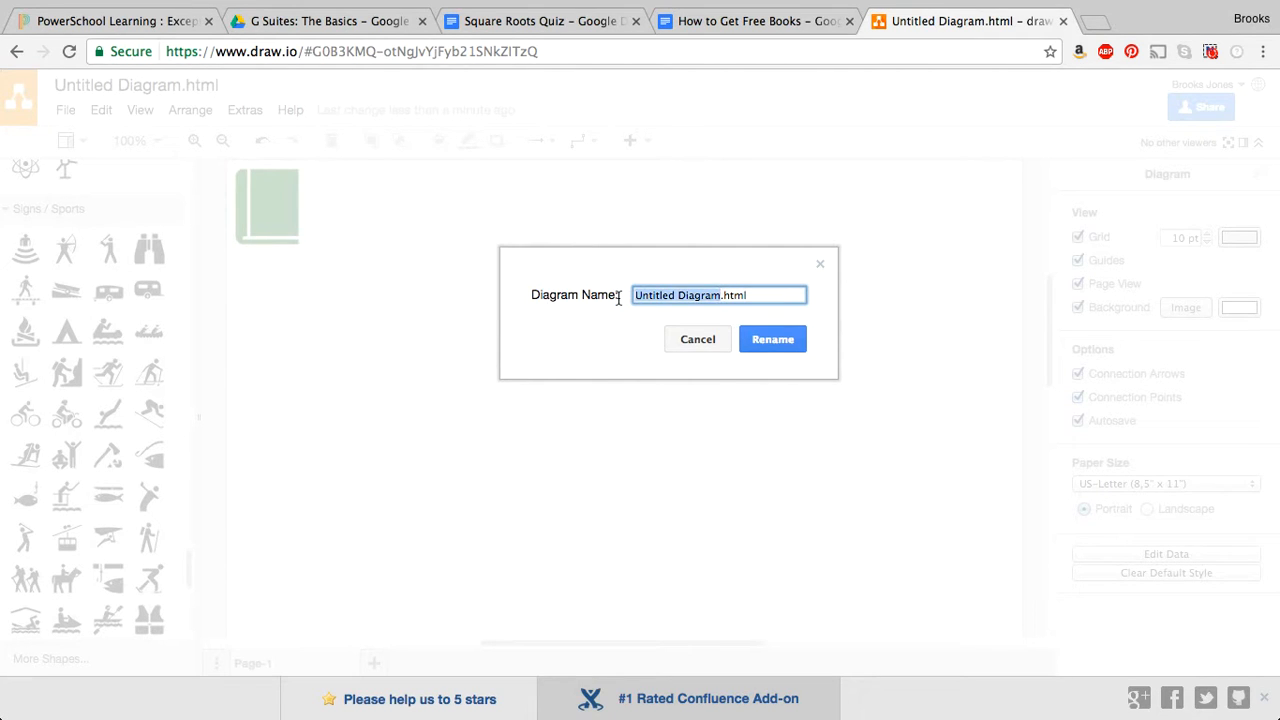
{"action": "type", "text": "GreenBook"}
{"action": "left_click", "coordinate": [779, 341]}
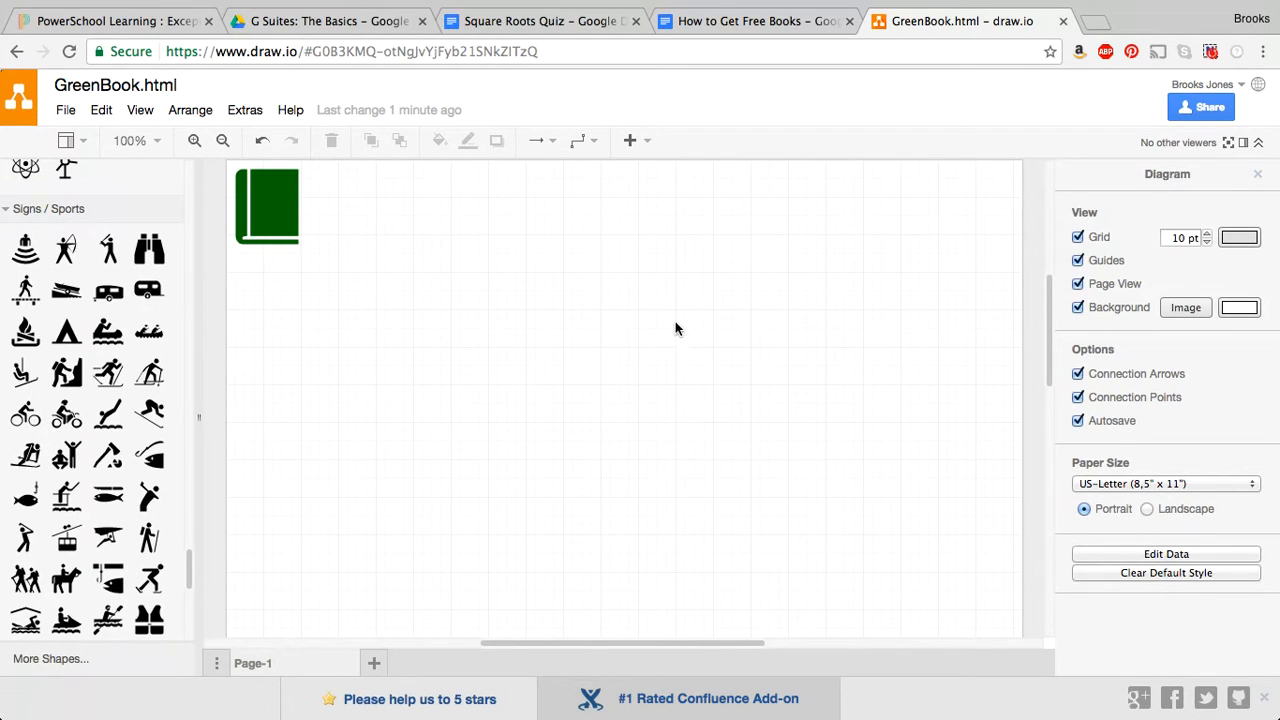
Switch to the How to Get Free Books document in Google Docs and start inserting a diagram with the Draw.io Diagrams add-on.
{"action": "left_click", "coordinate": [752, 22]}
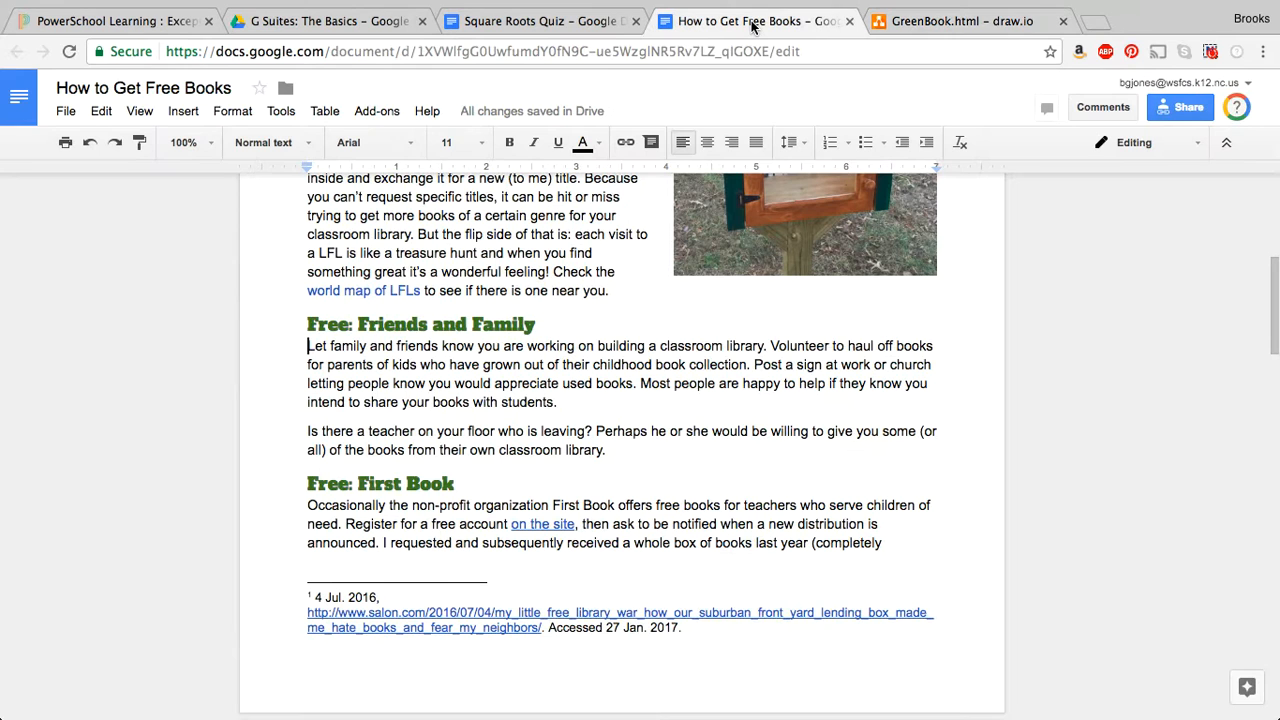
{"action": "left_click", "coordinate": [378, 112]}
{"action": "mouse_move", "coordinate": [383, 146]}
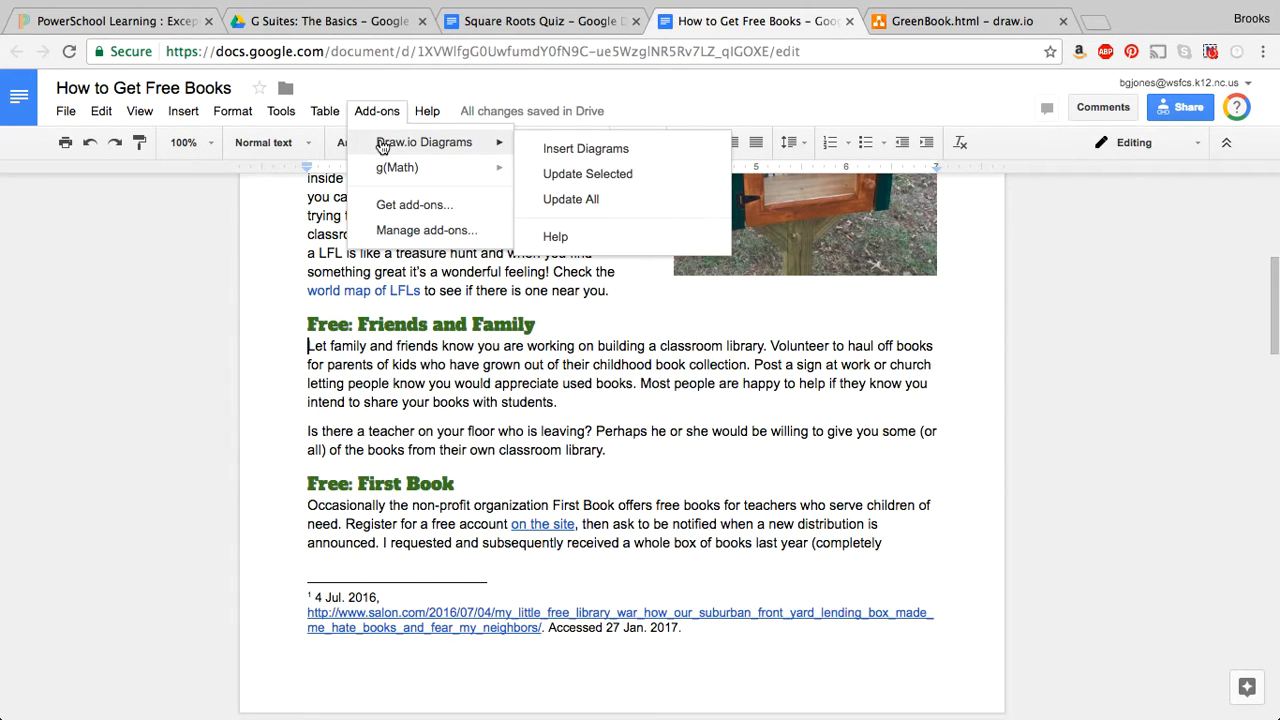
{"action": "left_click", "coordinate": [563, 150]}
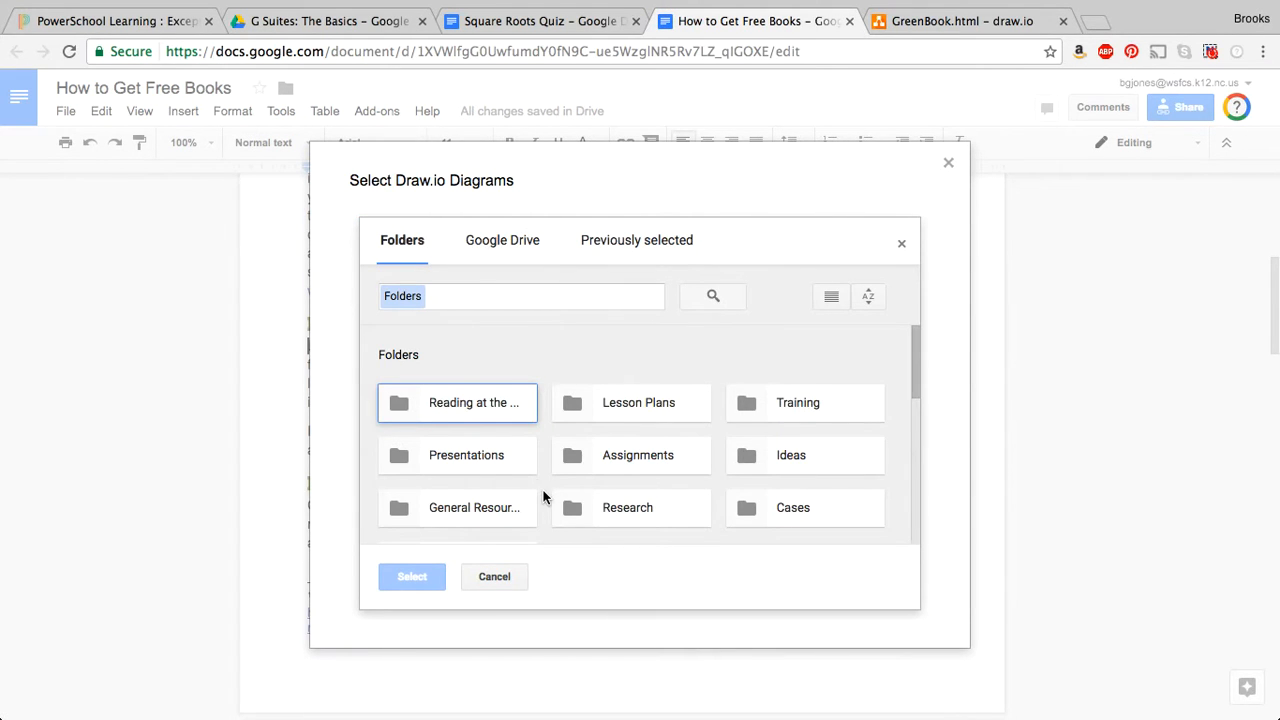
Find GreenBook.html among the Drive files and insert its page 1 at the start of the Free: Friends and Family text.
{"action": "scroll", "coordinate": [543, 497], "scroll_direction": "down", "scroll_amount": 3}
{"action": "scroll", "coordinate": [543, 497], "scroll_direction": "up", "scroll_amount": 3}
{"action": "scroll", "coordinate": [543, 497], "scroll_direction": "down", "scroll_amount": 1}
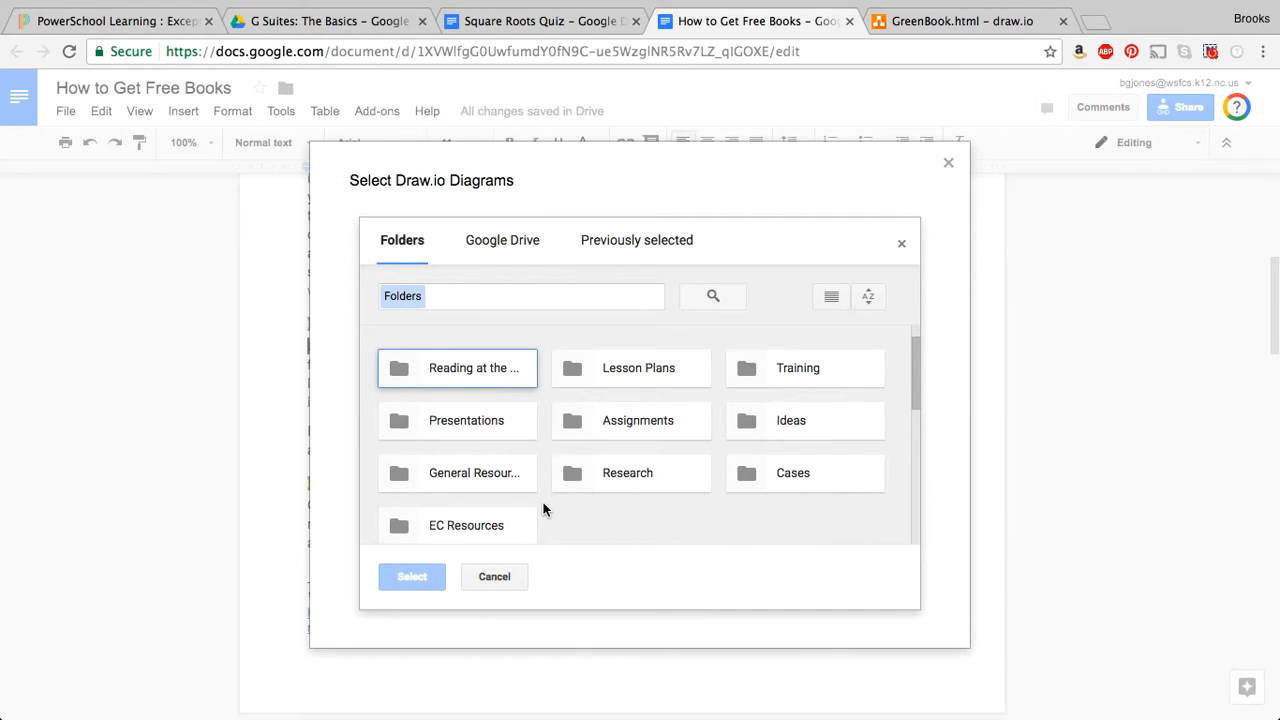
{"action": "scroll", "coordinate": [543, 506], "scroll_direction": "down", "scroll_amount": 2}
{"action": "scroll", "coordinate": [543, 510], "scroll_direction": "down", "scroll_amount": 2}
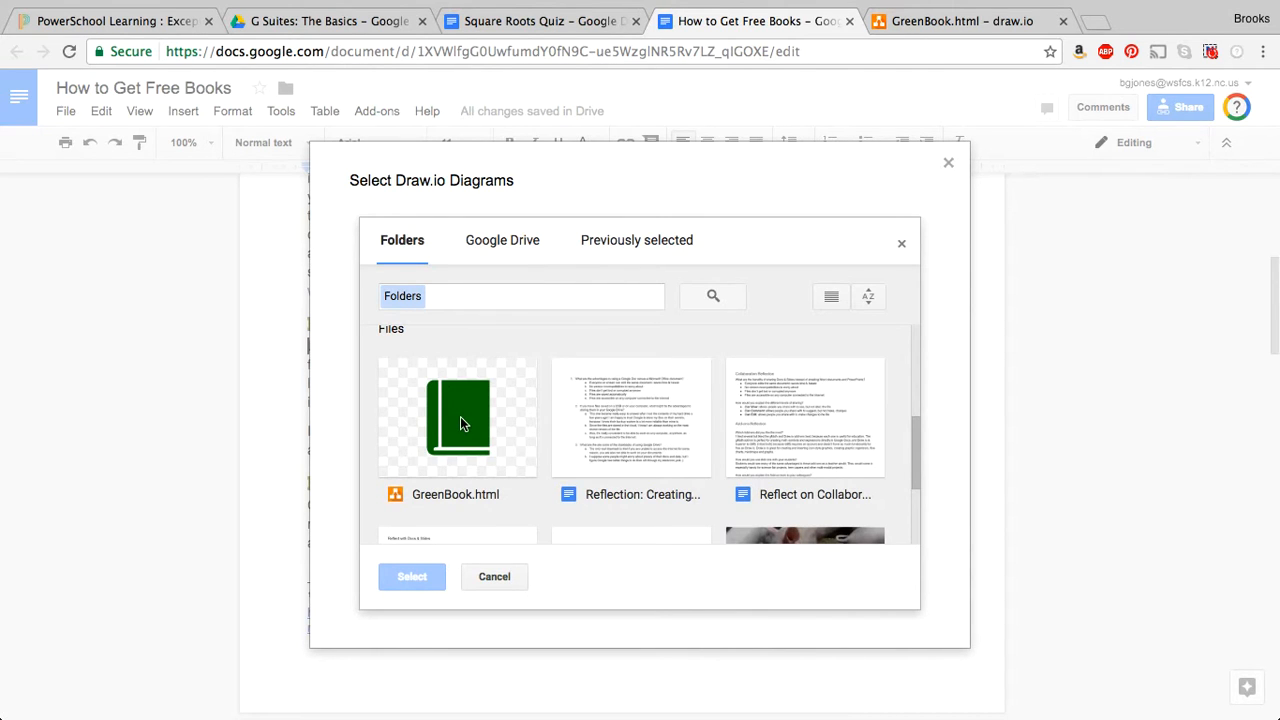
{"action": "scroll", "coordinate": [460, 423], "scroll_direction": "down", "scroll_amount": 2}
{"action": "scroll", "coordinate": [460, 423], "scroll_direction": "up", "scroll_amount": 2}
{"action": "scroll", "coordinate": [460, 416], "scroll_direction": "up", "scroll_amount": 3}
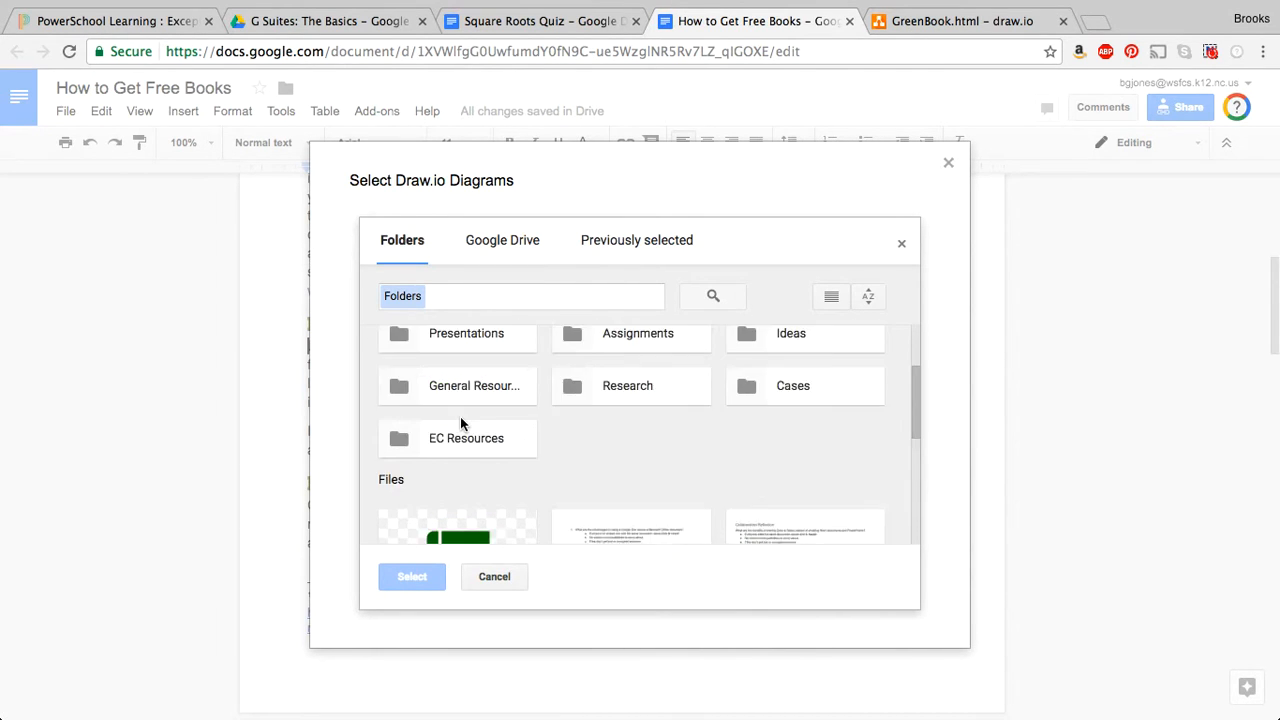
{"action": "scroll", "coordinate": [460, 416], "scroll_direction": "down", "scroll_amount": 3}
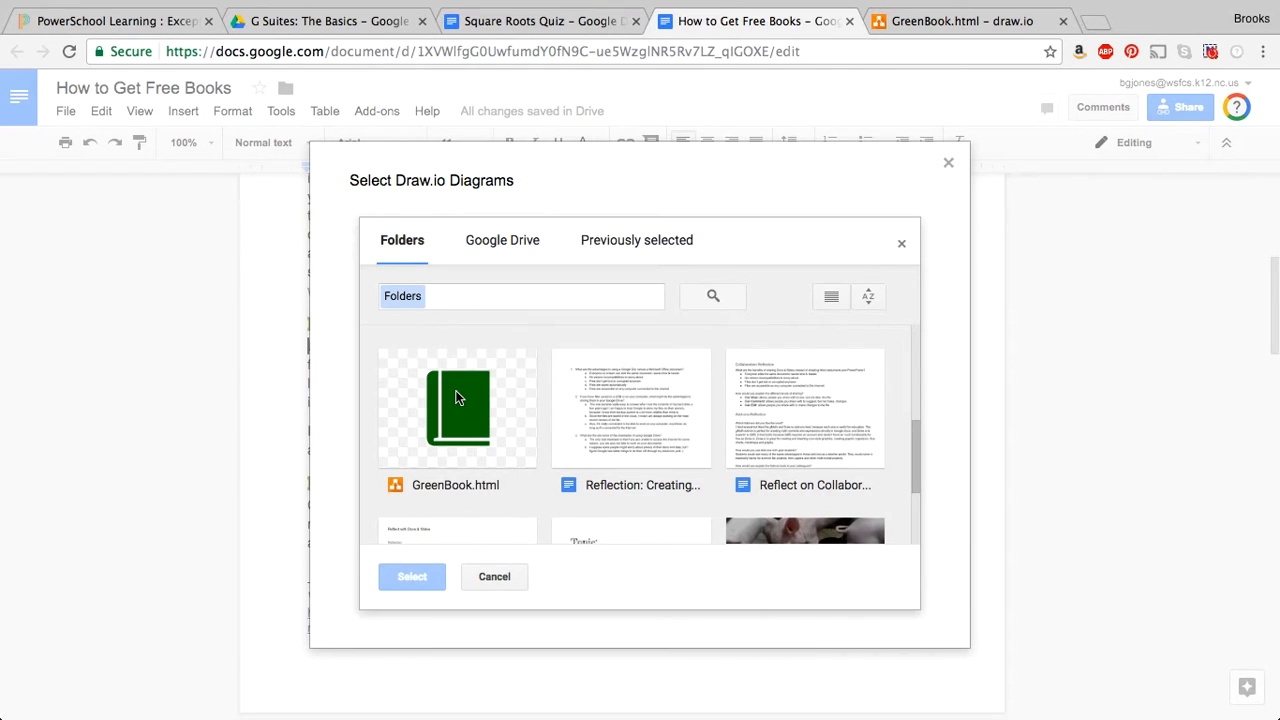
{"action": "left_click", "coordinate": [455, 397]}
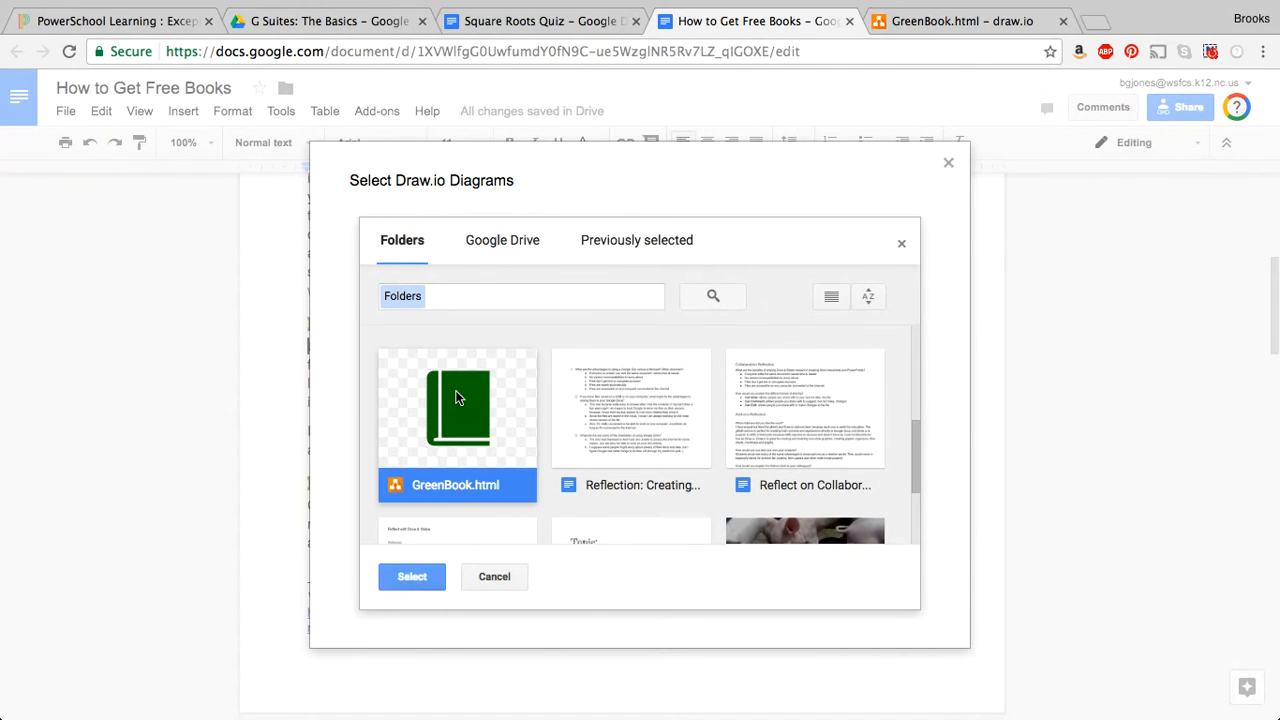
{"action": "left_click", "coordinate": [412, 576]}
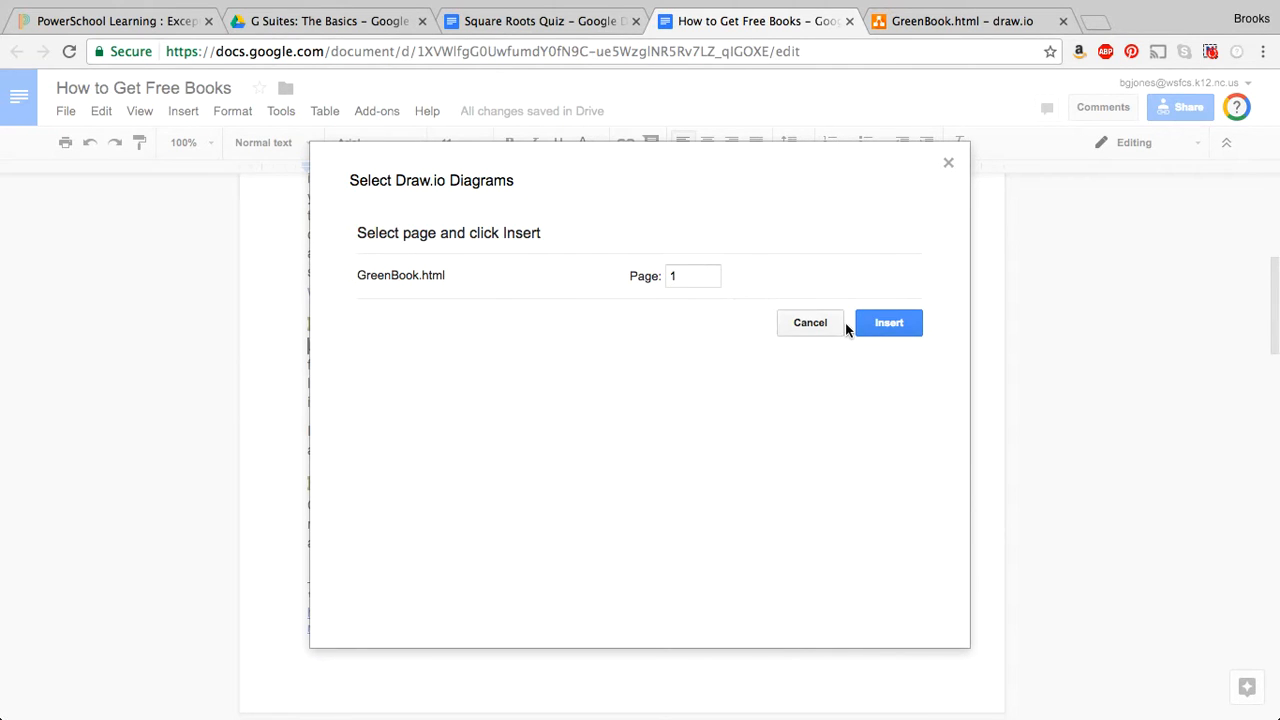
{"action": "left_click", "coordinate": [895, 325]}
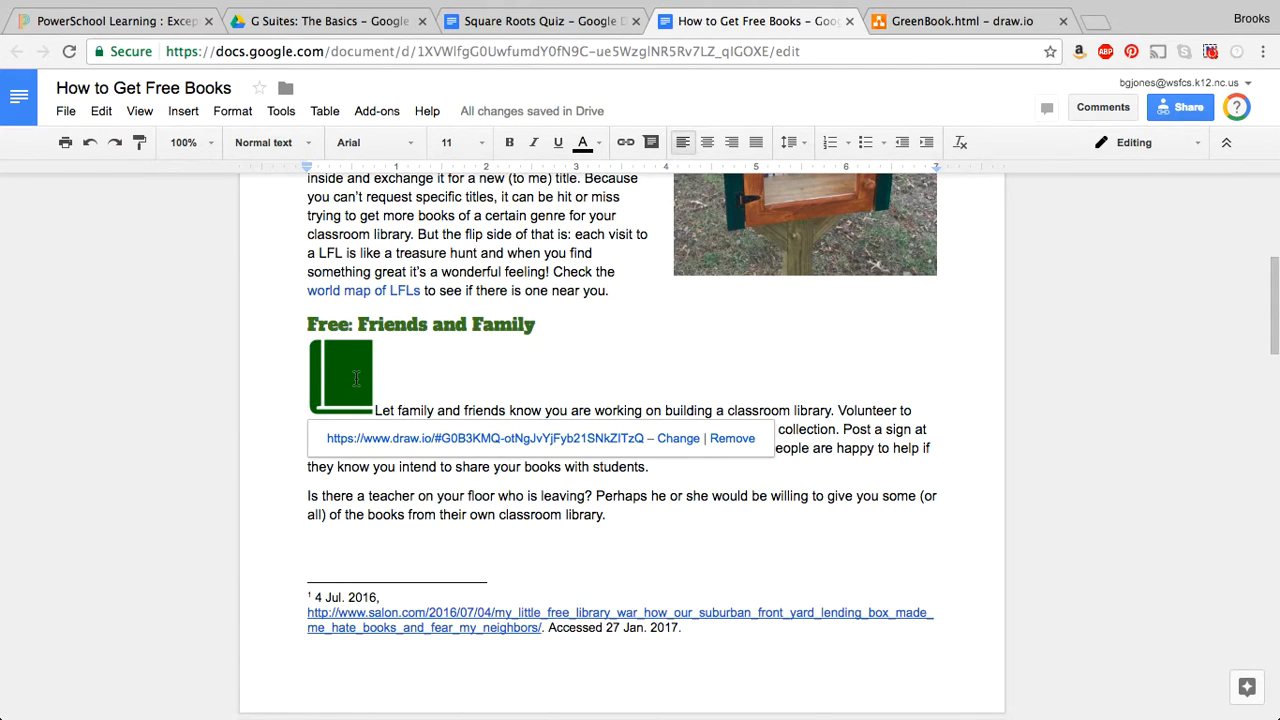
Wrap the text around the inserted green book image with a 1/16" margin, and deselect the image.
{"action": "left_click", "coordinate": [335, 387]}
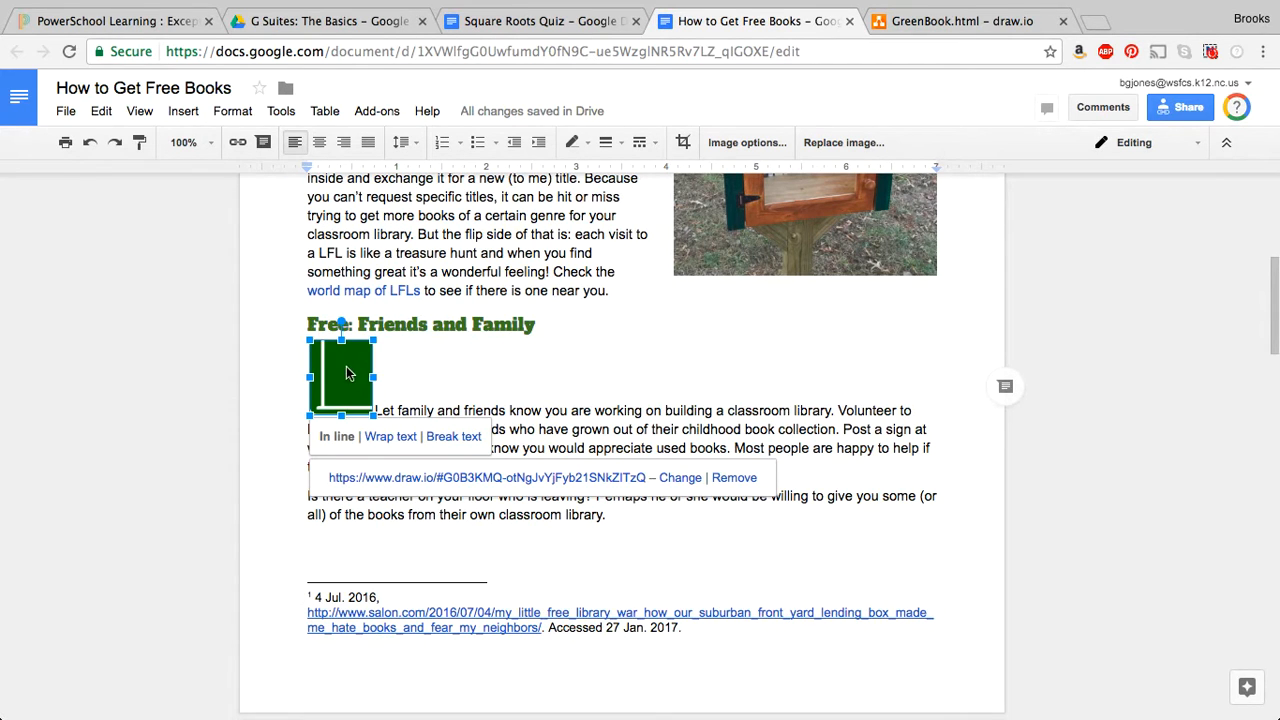
{"action": "left_click", "coordinate": [387, 437]}
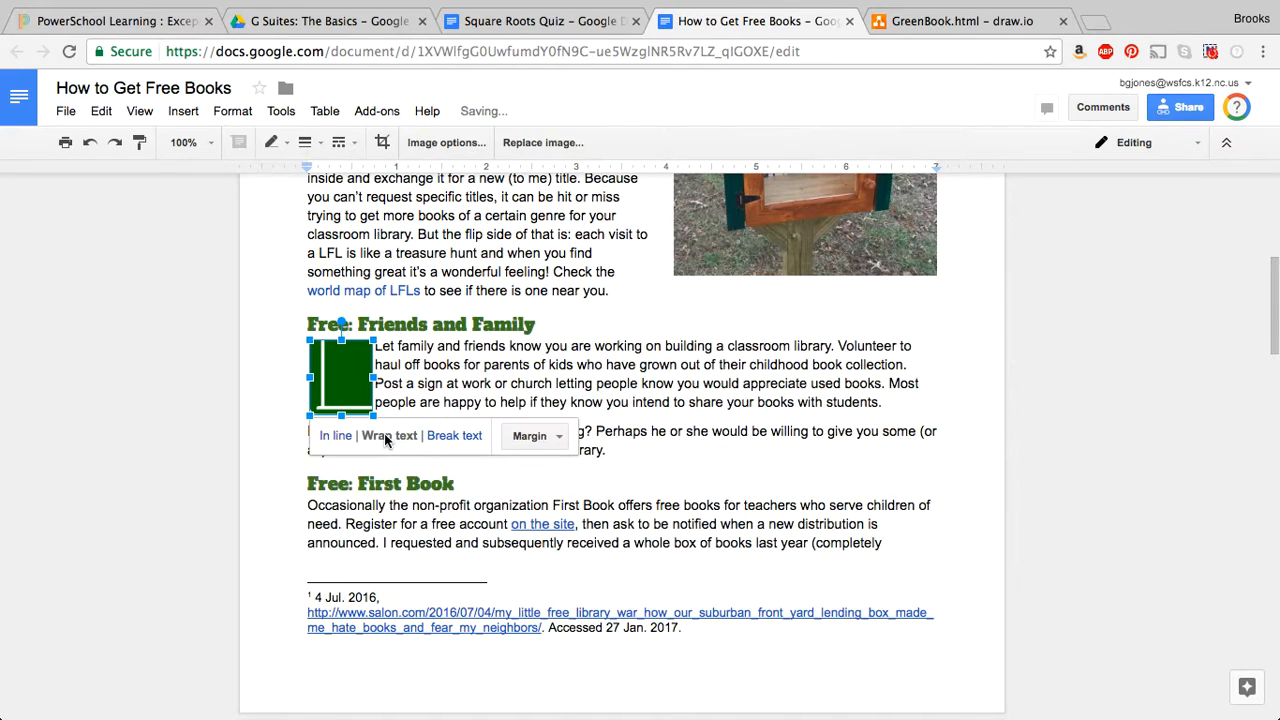
{"action": "left_click", "coordinate": [556, 439]}
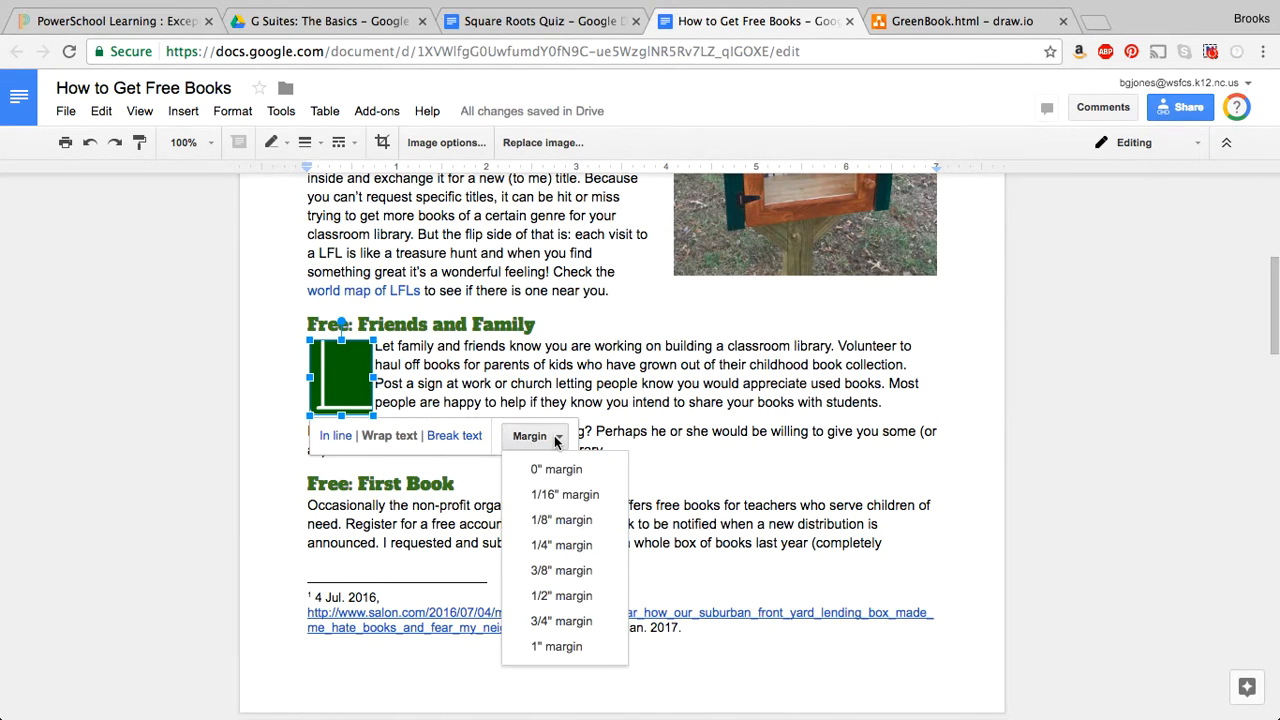
{"action": "left_click", "coordinate": [557, 494]}
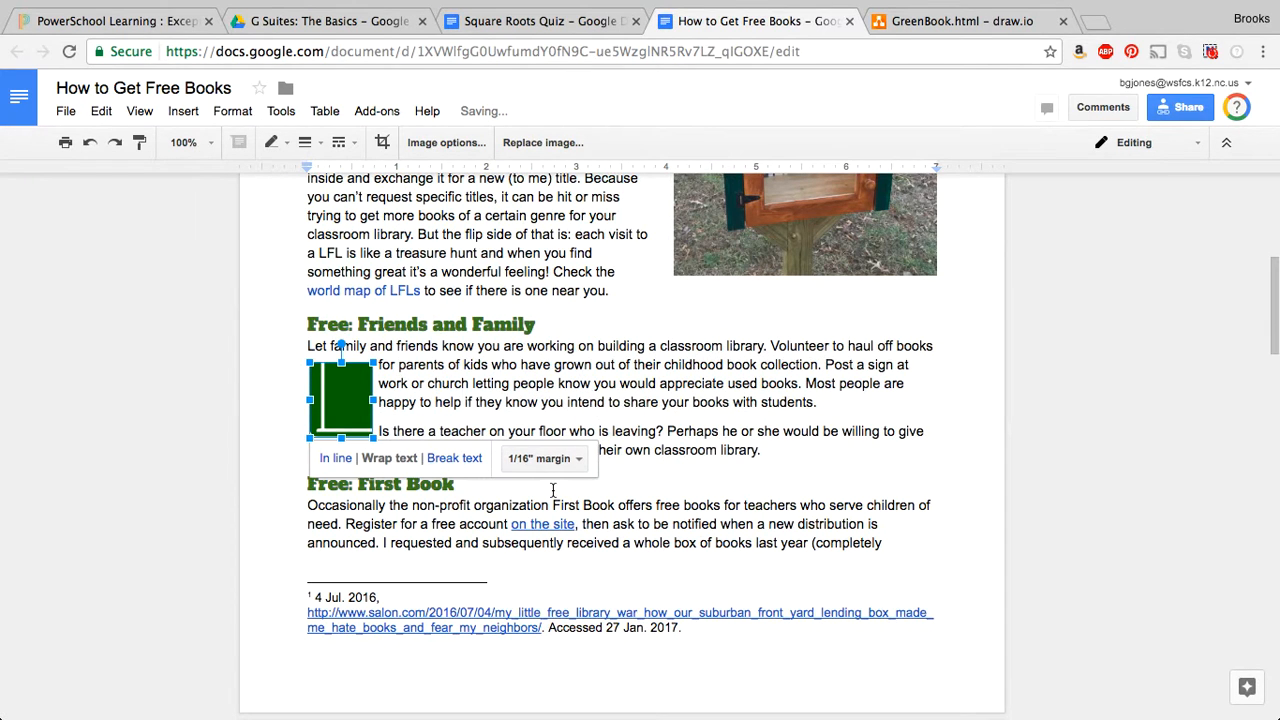
{"action": "left_click", "coordinate": [820, 401]}
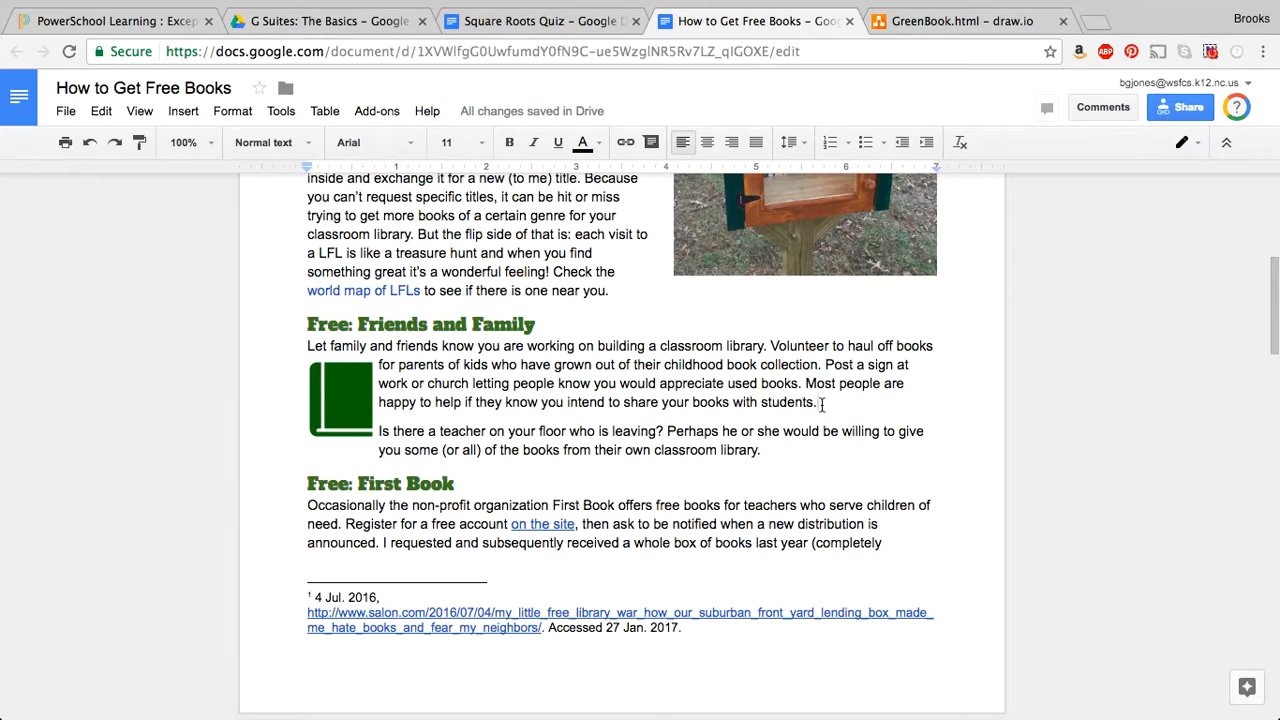